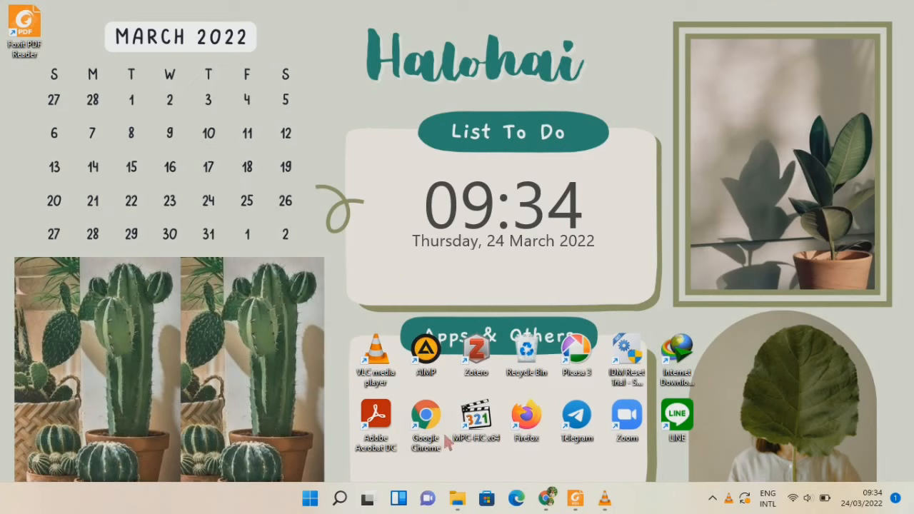
Bring the Chrome window back up from the taskbar.
{"action": "left_click", "coordinate": [551, 499]}
Reload canva.com and create a custom-size 60 × 160 px design in pixels.
{"action": "left_click", "coordinate": [174, 36]}
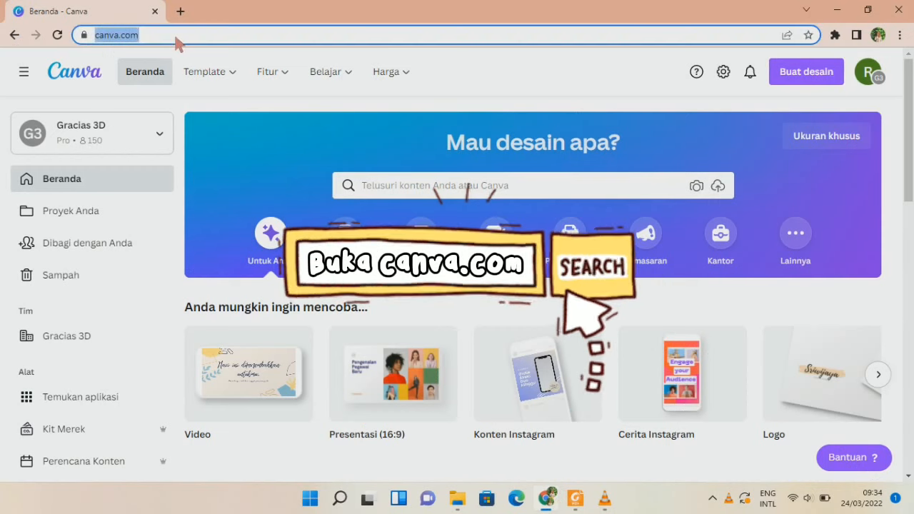
{"action": "key", "text": "Return"}
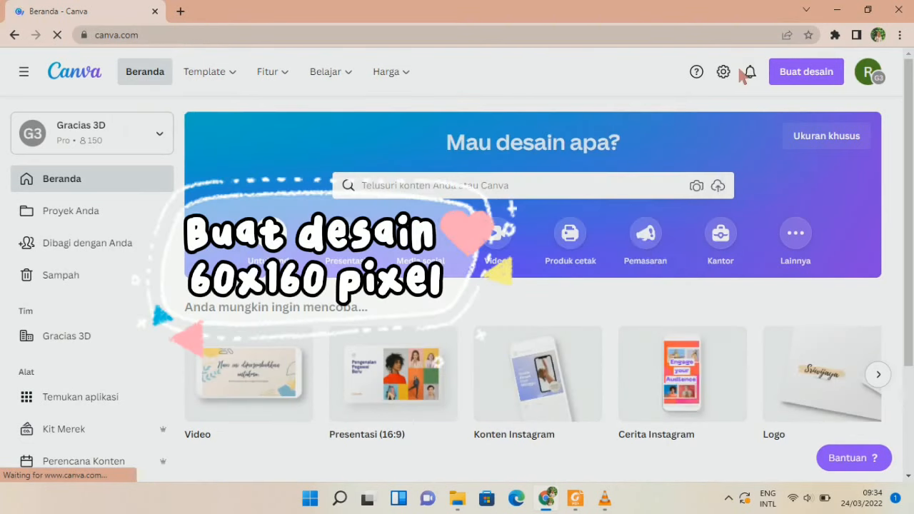
{"action": "left_click", "coordinate": [790, 74]}
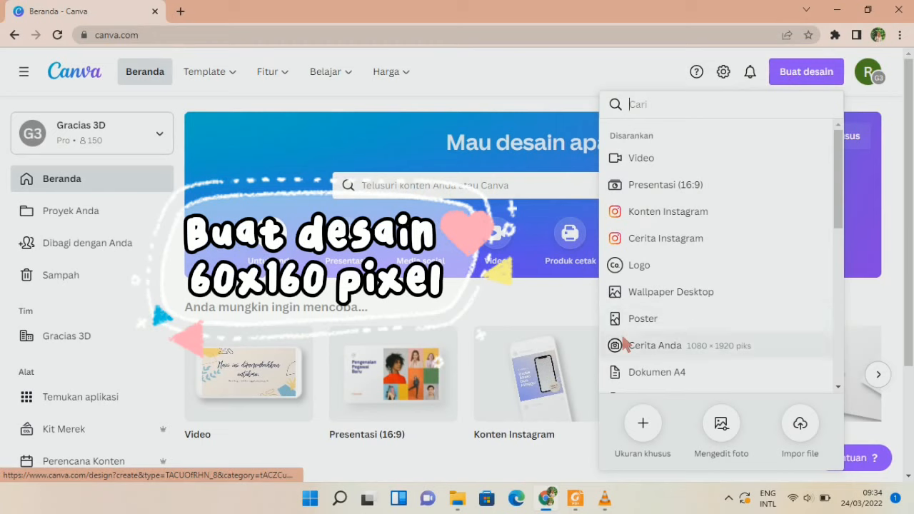
{"action": "left_click", "coordinate": [645, 421]}
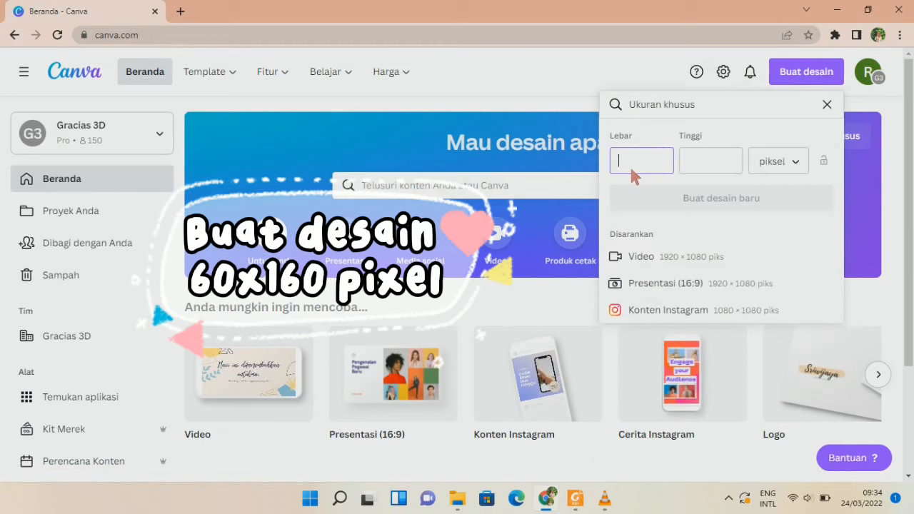
{"action": "type", "text": "60"}
{"action": "left_click", "coordinate": [697, 171]}
{"action": "type", "text": "160"}
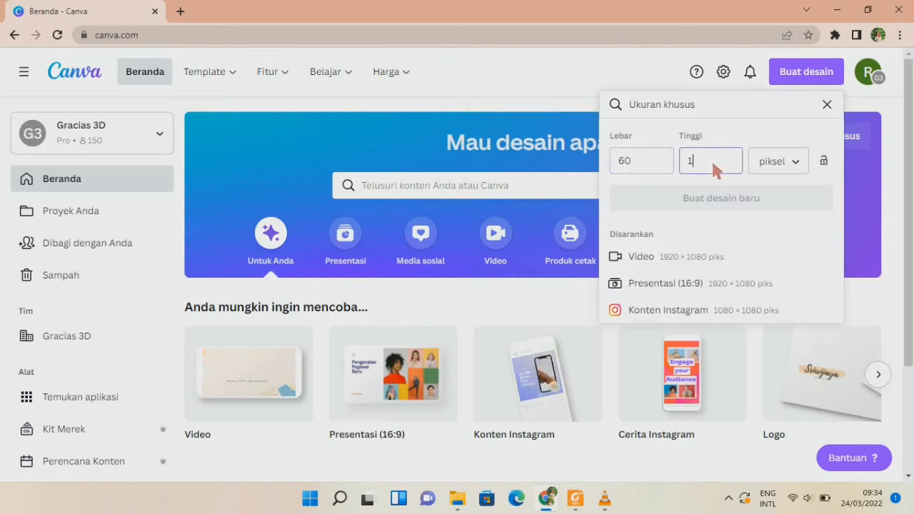
{"action": "left_click", "coordinate": [789, 162]}
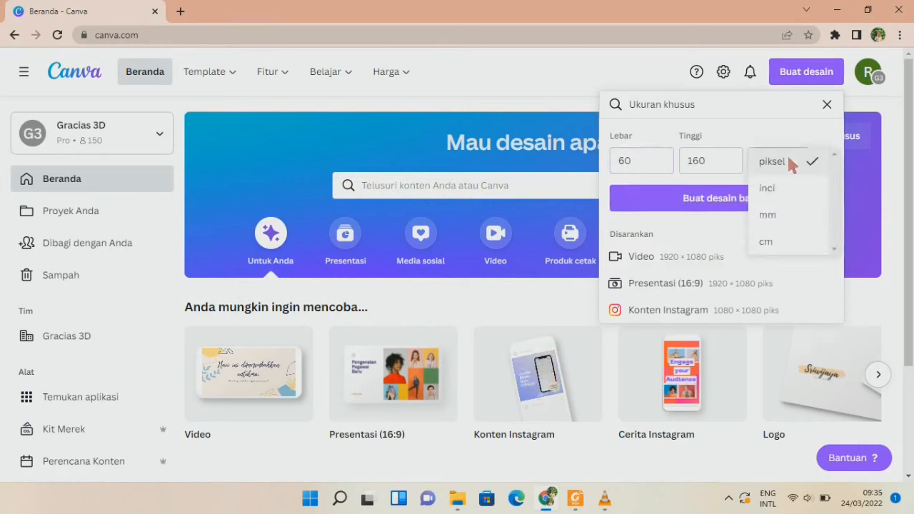
{"action": "left_click", "coordinate": [781, 162]}
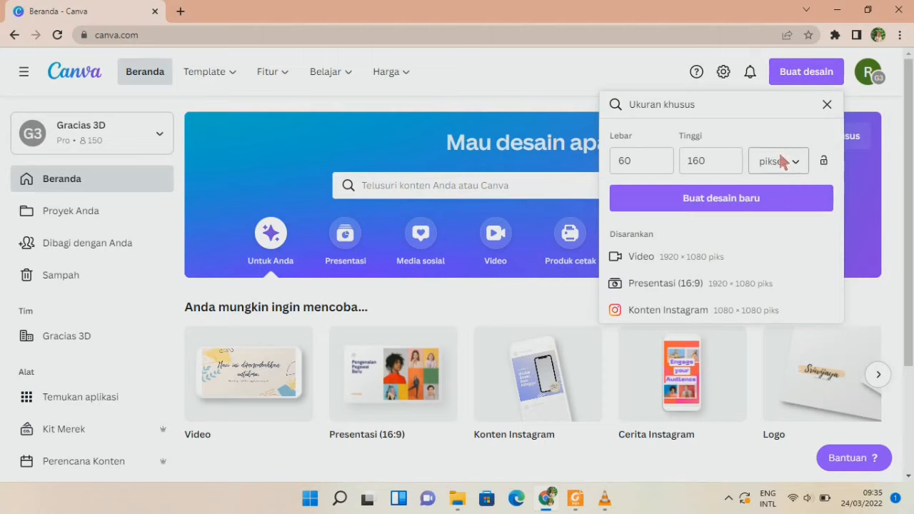
{"action": "left_click", "coordinate": [734, 204]}
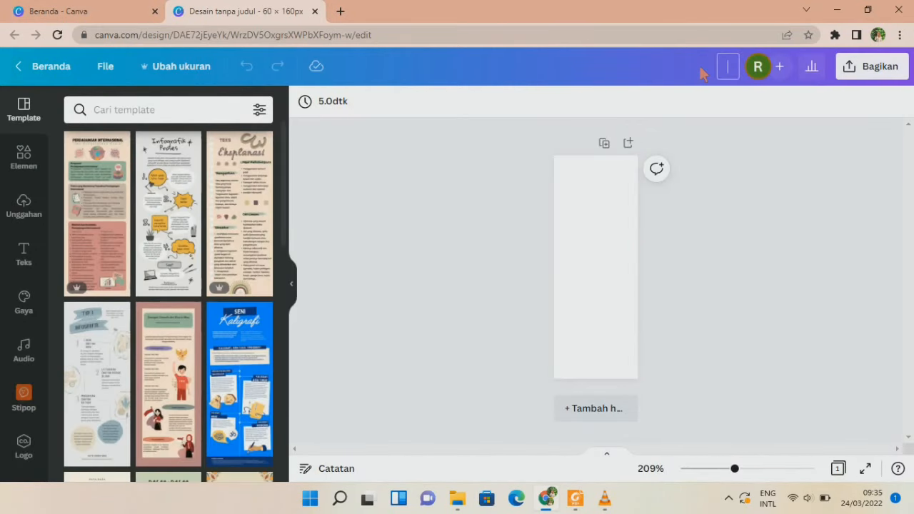
Title the design 'Netflix Edition' and make the page background black.
{"action": "type", "text": "tflix Edition"}
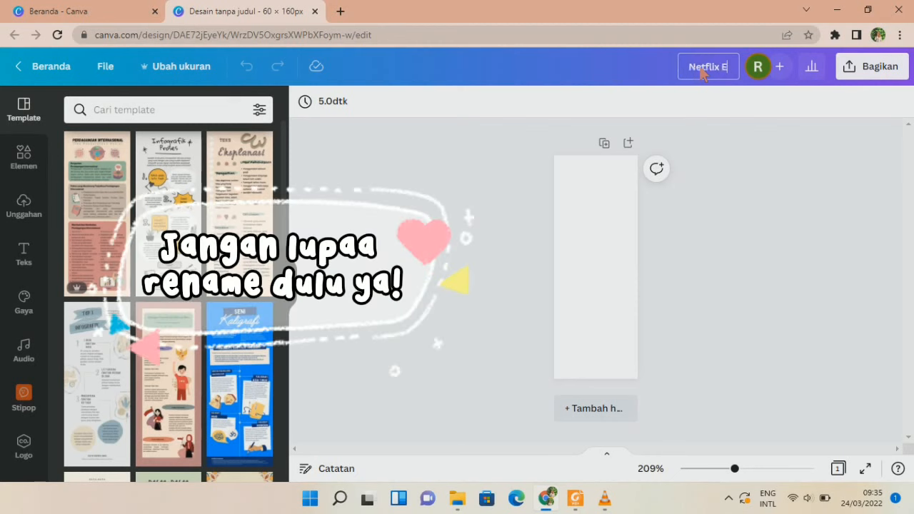
{"action": "left_click", "coordinate": [593, 182]}
{"action": "left_click", "coordinate": [307, 103]}
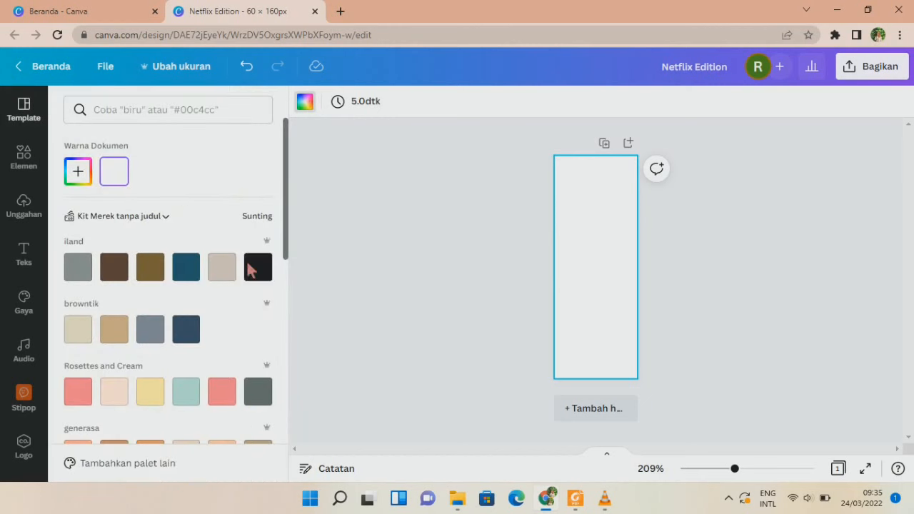
{"action": "left_click", "coordinate": [258, 267]}
{"action": "scroll", "coordinate": [612, 302], "scroll_direction": "up", "scroll_amount": 3}
{"action": "scroll", "coordinate": [613, 296], "scroll_direction": "up", "scroll_amount": 4}
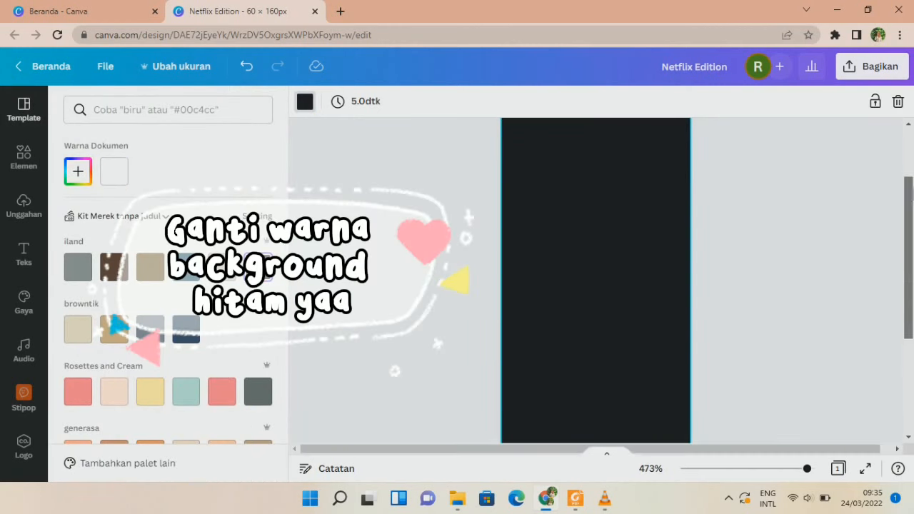
{"action": "scroll", "coordinate": [634, 278], "scroll_direction": "up", "scroll_amount": 2}
{"action": "left_click", "coordinate": [634, 278]}
{"action": "scroll", "coordinate": [633, 279], "scroll_direction": "up", "scroll_amount": 1}
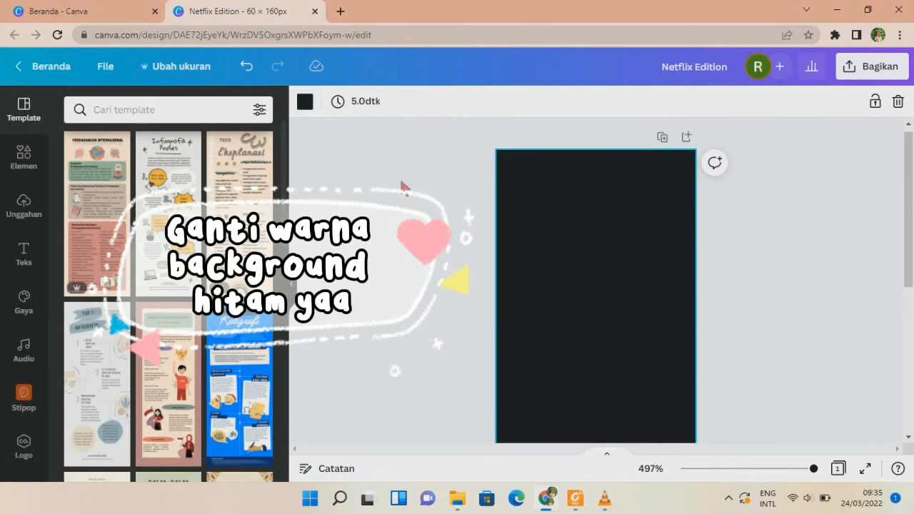
{"action": "left_click", "coordinate": [23, 157]}
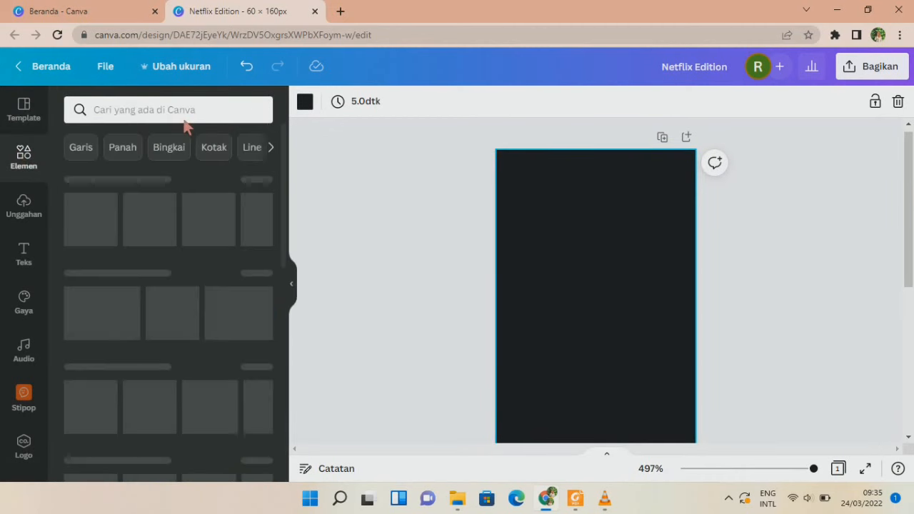
Search elements for 'netflix' and add the red N logo to the page.
{"action": "left_click", "coordinate": [163, 107]}
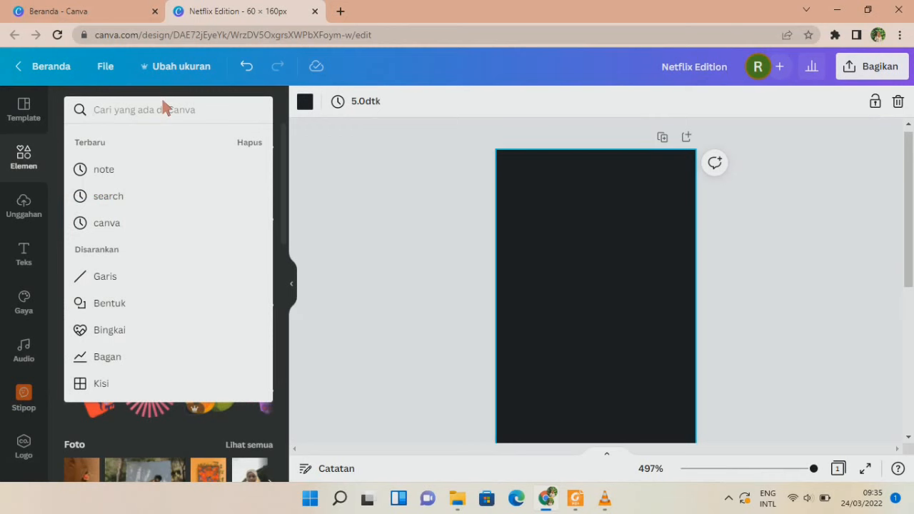
{"action": "left_click", "coordinate": [246, 142]}
{"action": "type", "text": "n"}
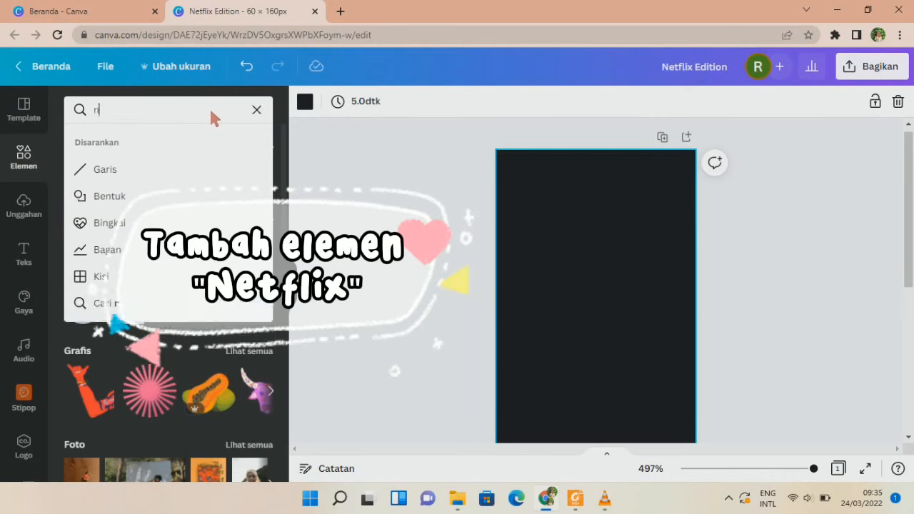
{"action": "type", "text": "etflix"}
{"action": "key", "text": "Return"}
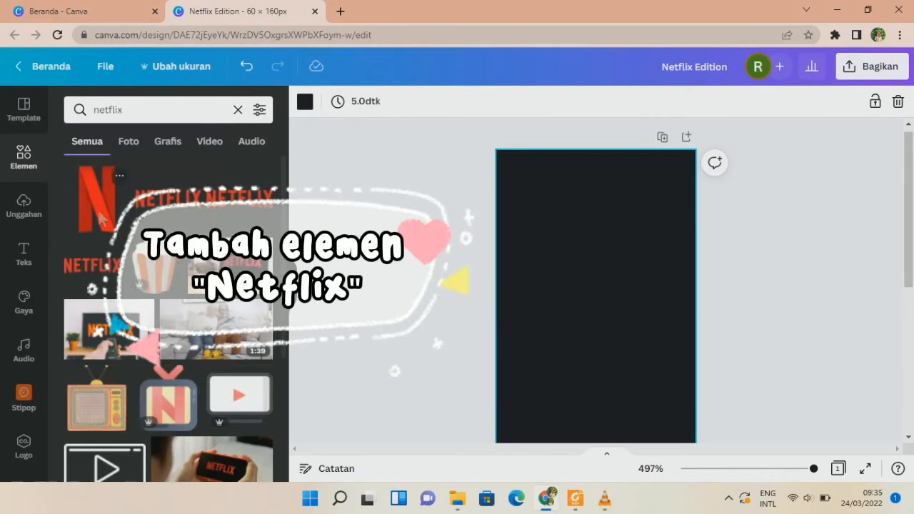
{"action": "left_click", "coordinate": [97, 196]}
Shrink the Netflix N and place it in the page's top-left corner.
{"action": "left_click_drag", "start_coordinate": [622, 400], "coordinate": [574, 214]}
{"action": "left_click_drag", "start_coordinate": [588, 159], "coordinate": [541, 229]}
{"action": "left_click", "coordinate": [596, 267]}
{"action": "left_click", "coordinate": [530, 186]}
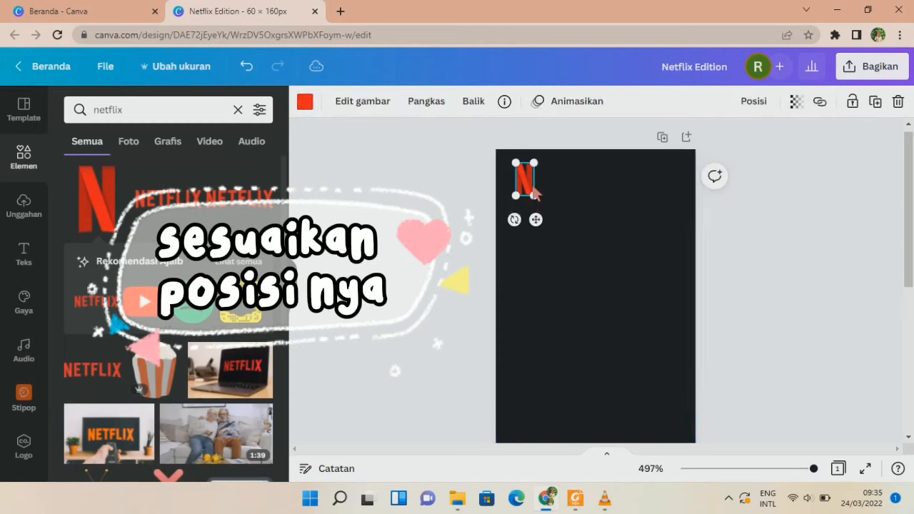
{"action": "left_click_drag", "start_coordinate": [527, 193], "coordinate": [527, 190]}
{"action": "left_click", "coordinate": [552, 258]}
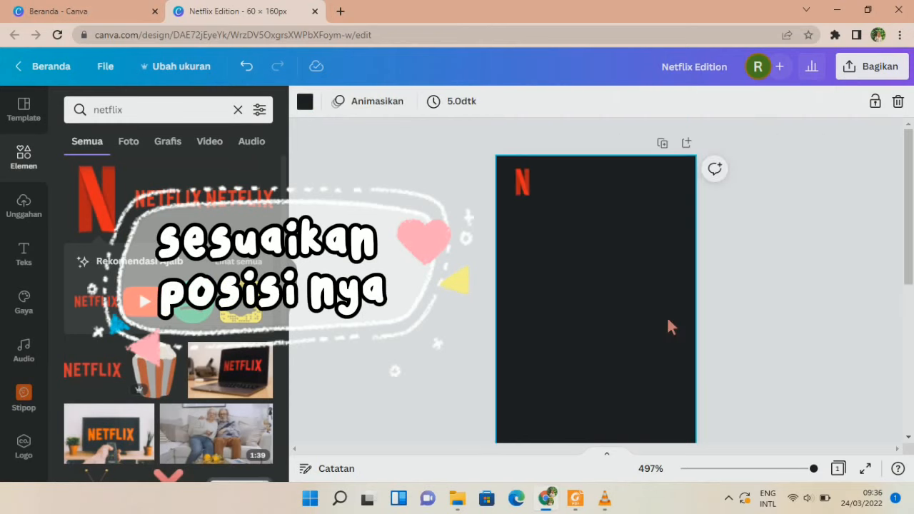
{"action": "left_click", "coordinate": [463, 206]}
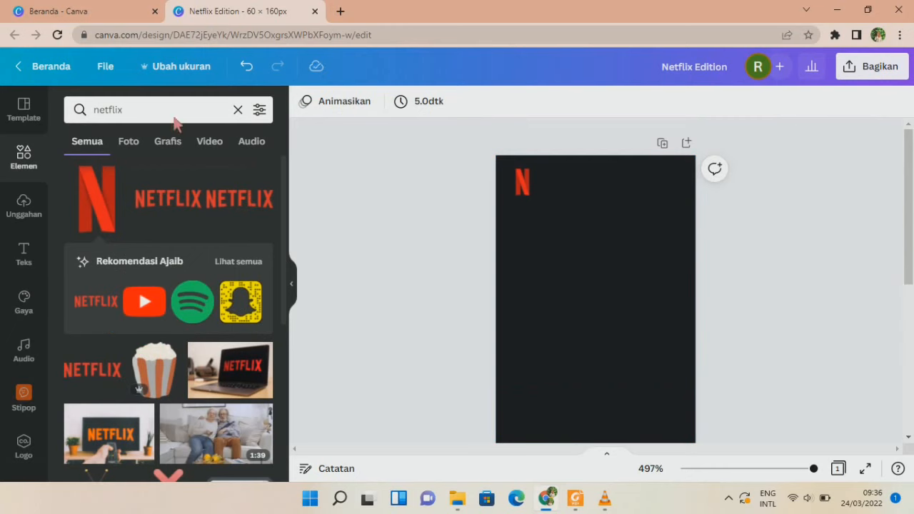
Place a profile icon from a 'profile' element search toward the page's upper right.
{"action": "left_click", "coordinate": [237, 110]}
{"action": "type", "text": "p"}
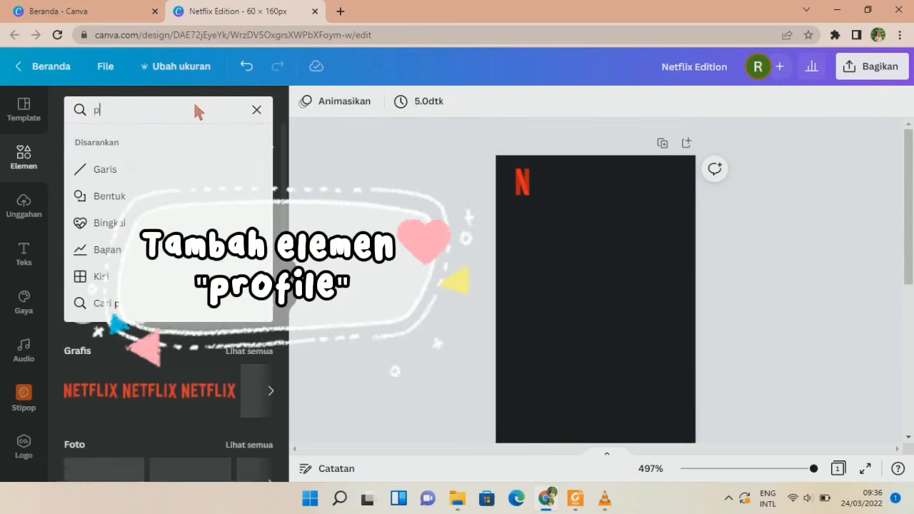
{"action": "type", "text": "rofile"}
{"action": "key", "text": "Return"}
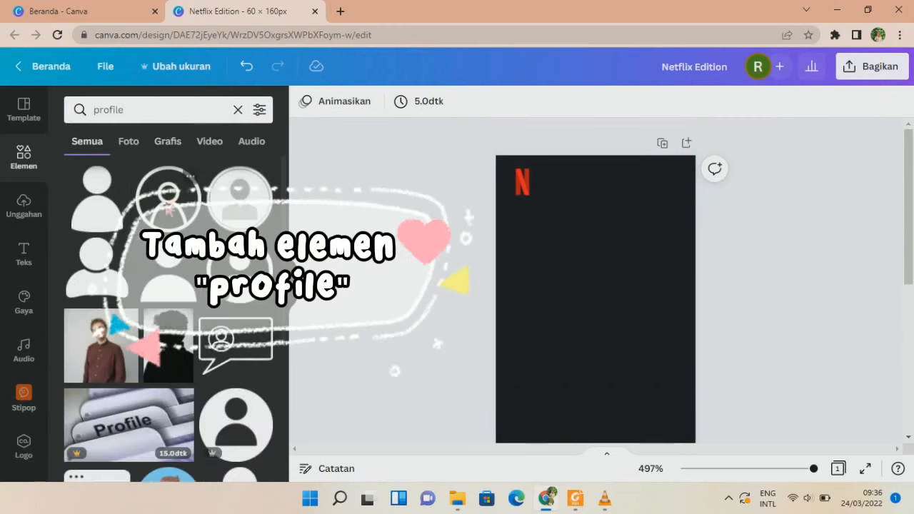
{"action": "left_click_drag", "start_coordinate": [105, 193], "coordinate": [547, 382]}
{"action": "left_click_drag", "start_coordinate": [593, 401], "coordinate": [657, 229]}
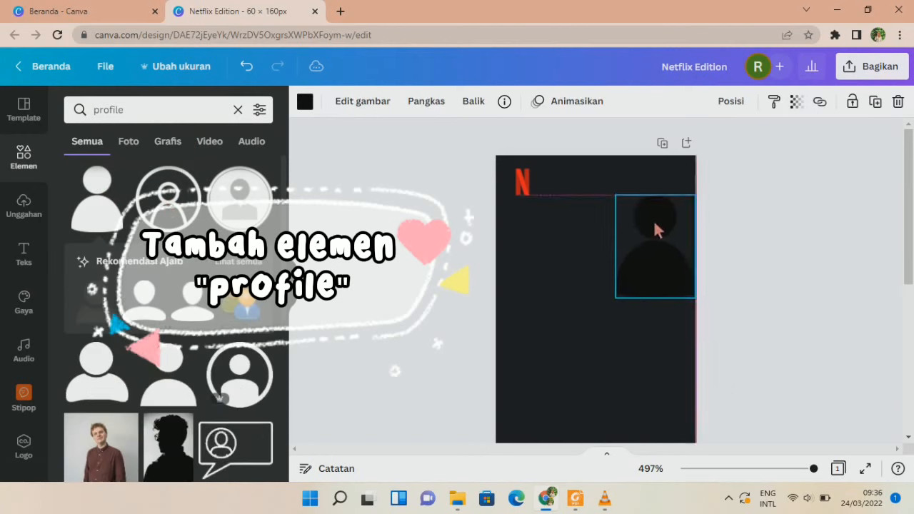
Colour the profile icon off-white.
{"action": "left_click", "coordinate": [305, 101]}
{"action": "scroll", "coordinate": [207, 353], "scroll_direction": "down", "scroll_amount": 3}
{"action": "scroll", "coordinate": [206, 354], "scroll_direction": "down", "scroll_amount": 5}
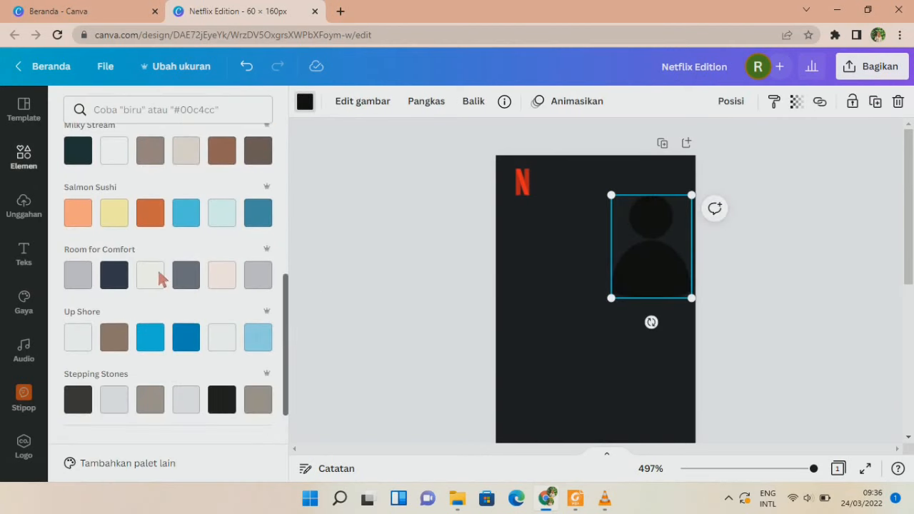
{"action": "left_click", "coordinate": [162, 276]}
Shrink the profile icon and align it in the top-right corner.
{"action": "mouse_move", "coordinate": [692, 195]}
{"action": "left_mouse_down"}
{"action": "mouse_move", "coordinate": [633, 281]}
{"action": "mouse_move", "coordinate": [682, 185]}
{"action": "left_mouse_up"}
{"action": "left_click", "coordinate": [713, 215]}
{"action": "left_click", "coordinate": [679, 193]}
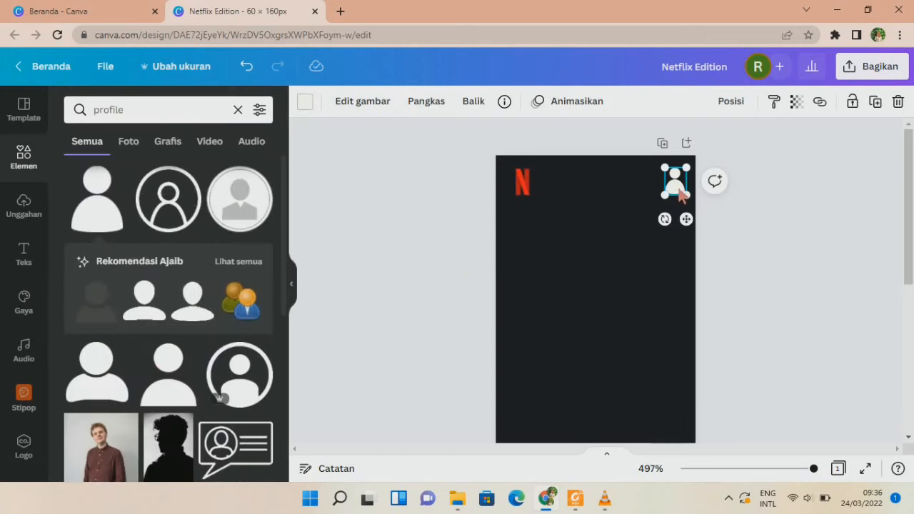
{"action": "left_click_drag", "start_coordinate": [679, 189], "coordinate": [676, 187]}
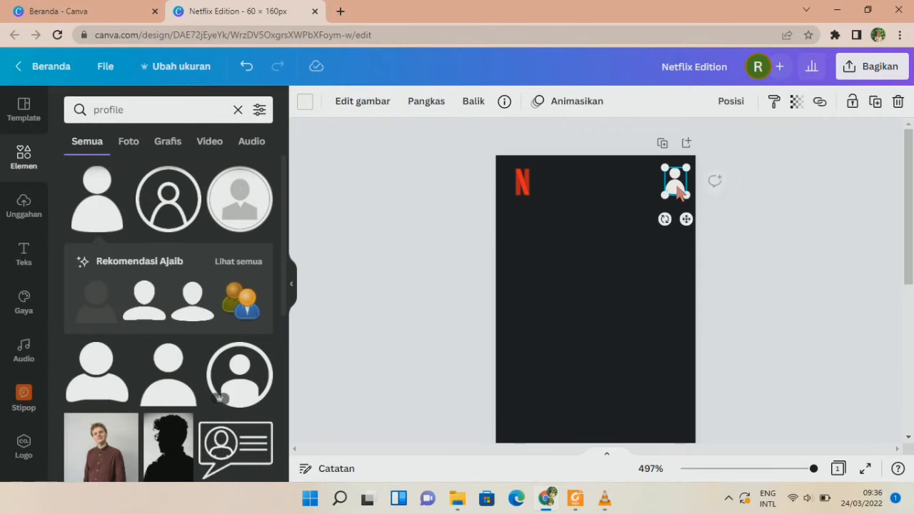
{"action": "left_click", "coordinate": [741, 329]}
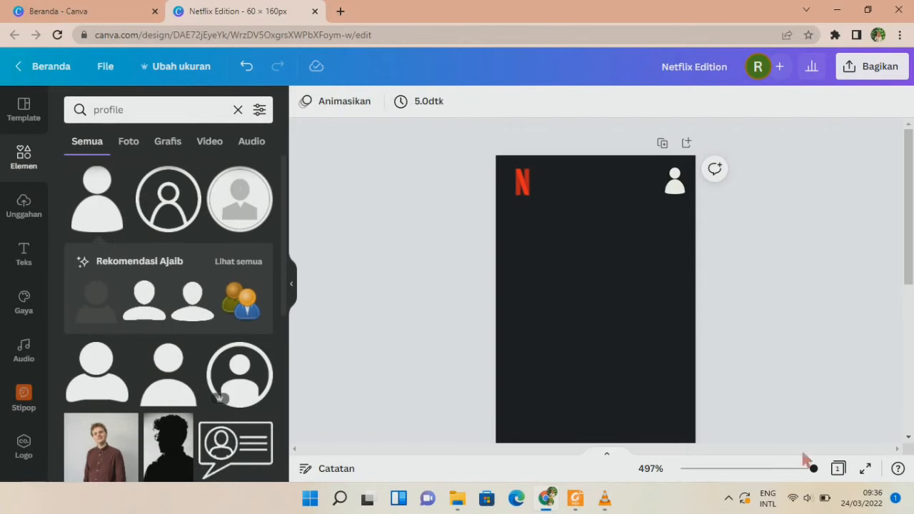
{"action": "scroll", "coordinate": [711, 306], "scroll_direction": "up", "scroll_amount": 1}
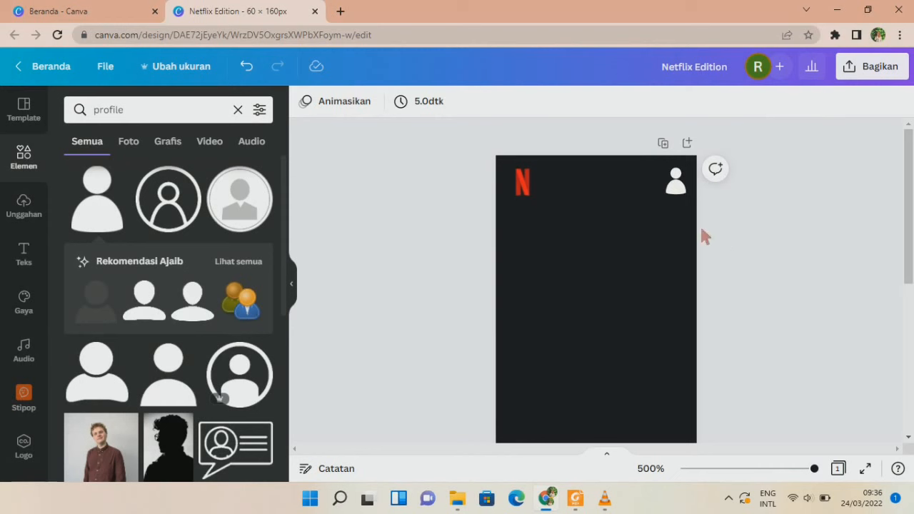
Add a subheading reading 'Lulusan Farmasi tahun 2022'.
{"action": "left_click", "coordinate": [14, 264]}
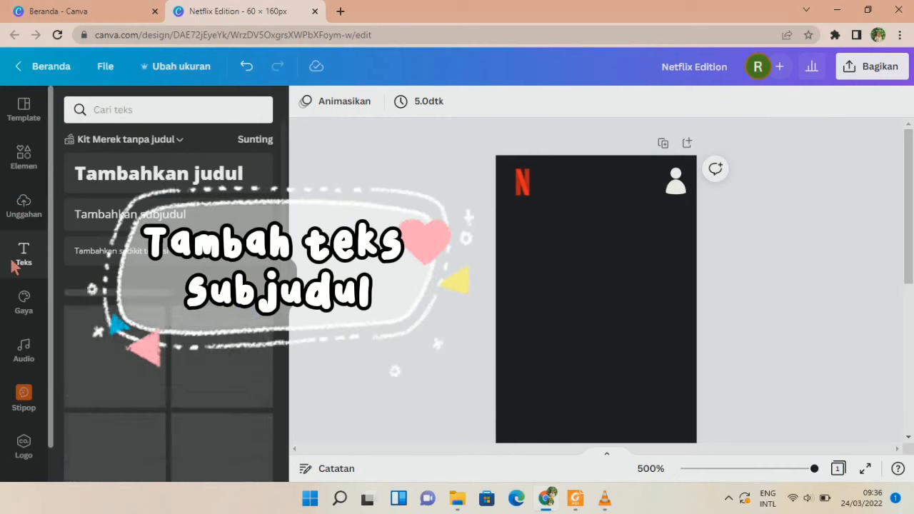
{"action": "left_click", "coordinate": [170, 208]}
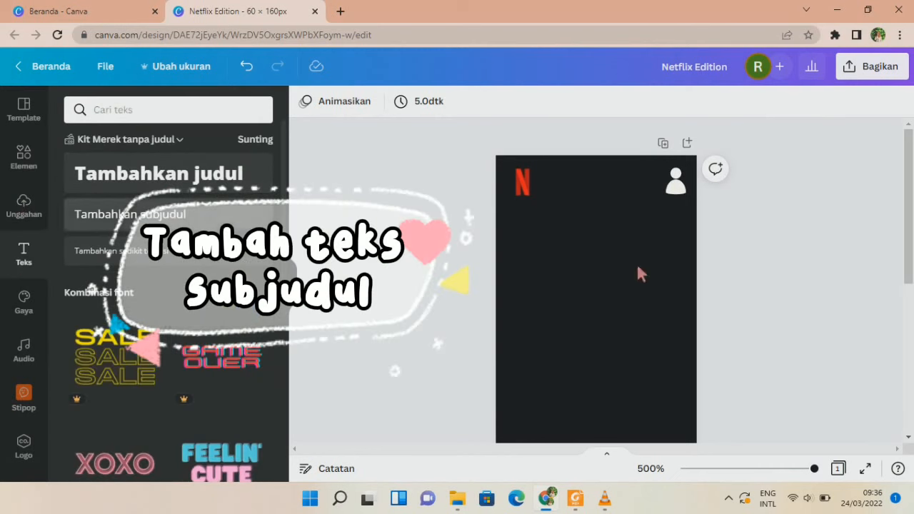
{"action": "key", "text": "BackSpace"}
{"action": "type", "text": "Lulusan FK UGM"}
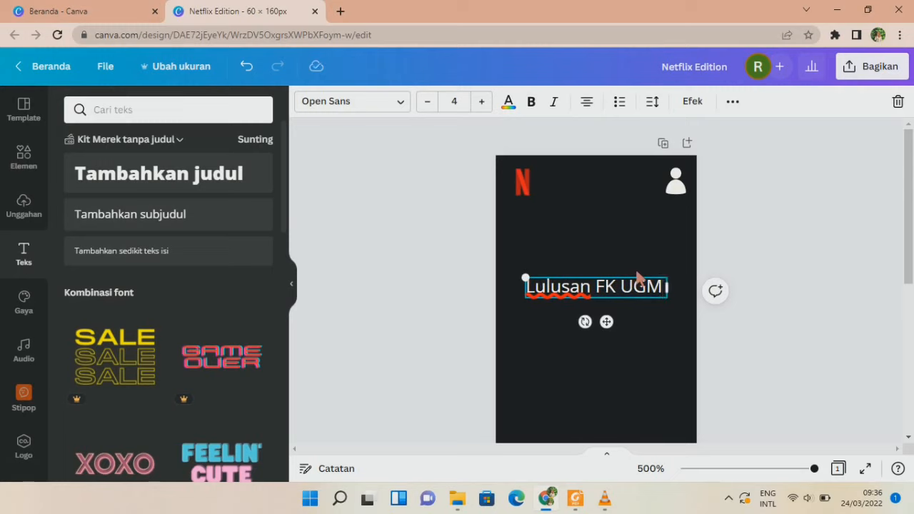
{"action": "type", "text": " tahun 2022"}
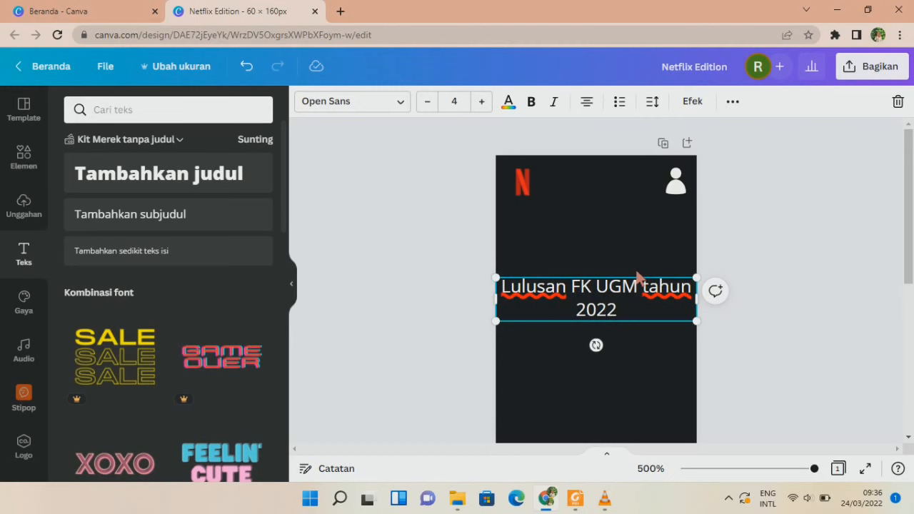
{"action": "left_click", "coordinate": [638, 276]}
{"action": "key", "text": "BackSpace"}
{"action": "key", "text": "BackSpace"}
{"action": "key", "text": "BackSpace"}
{"action": "key", "text": "BackSpace"}
{"action": "key", "text": "BackSpace"}
{"action": "type", "text": "armasi"}
Shrink the caption, move it to the top, and set it in Glacial Indifference.
{"action": "key", "text": "ctrl+a"}
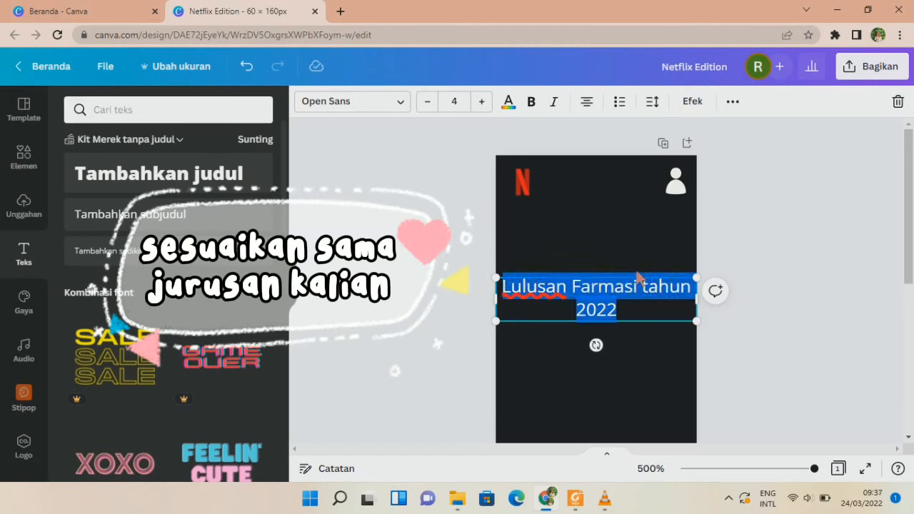
{"action": "left_click_drag", "start_coordinate": [698, 327], "coordinate": [615, 289]}
{"action": "left_click_drag", "start_coordinate": [566, 311], "coordinate": [622, 208]}
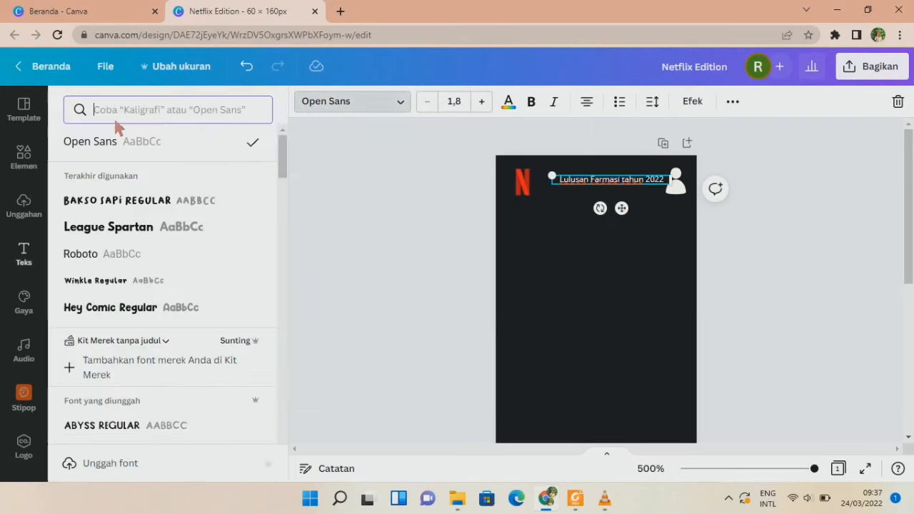
{"action": "type", "text": "glacial"}
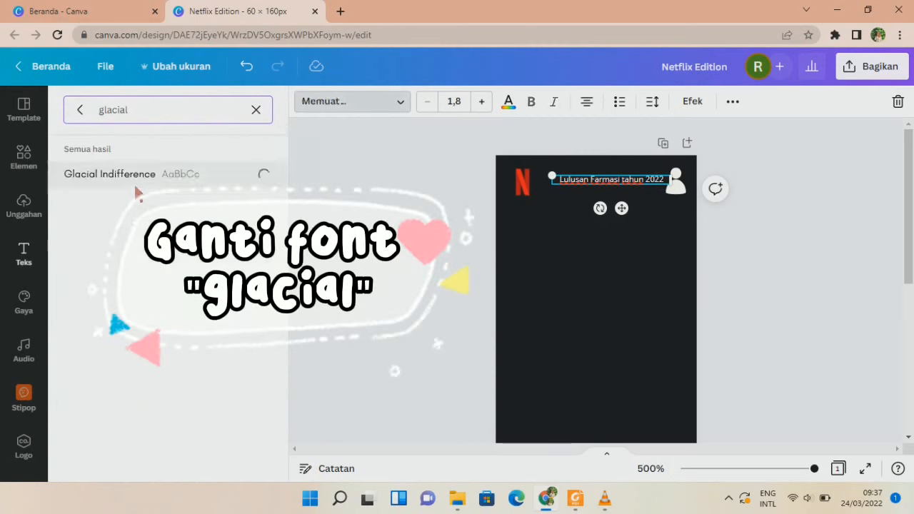
{"action": "left_click", "coordinate": [134, 178]}
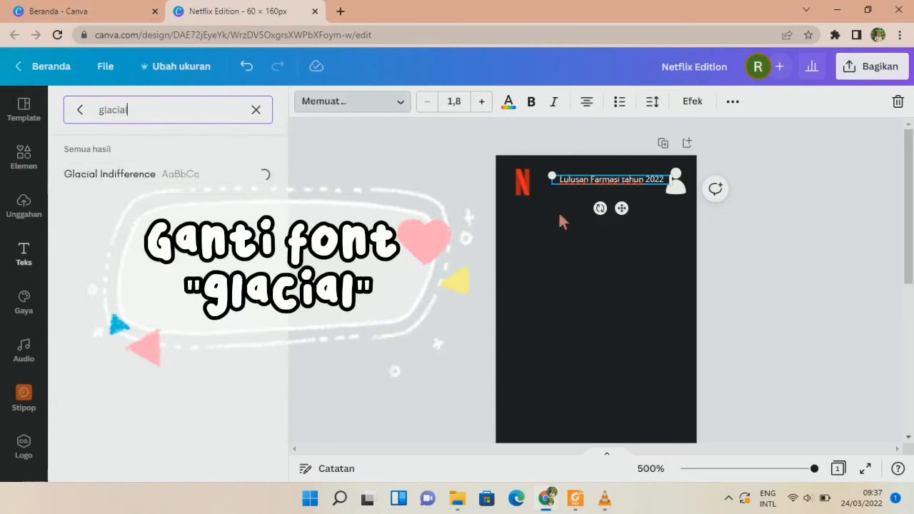
{"action": "left_click", "coordinate": [678, 270]}
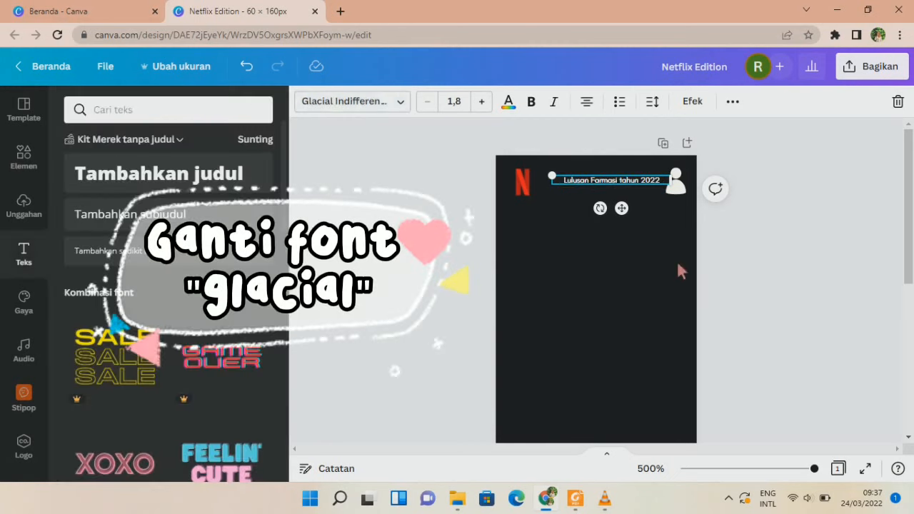
Resize the caption to fit between the N logo and the profile icon.
{"action": "left_click", "coordinate": [632, 182]}
{"action": "left_click_drag", "start_coordinate": [553, 189], "coordinate": [541, 195]}
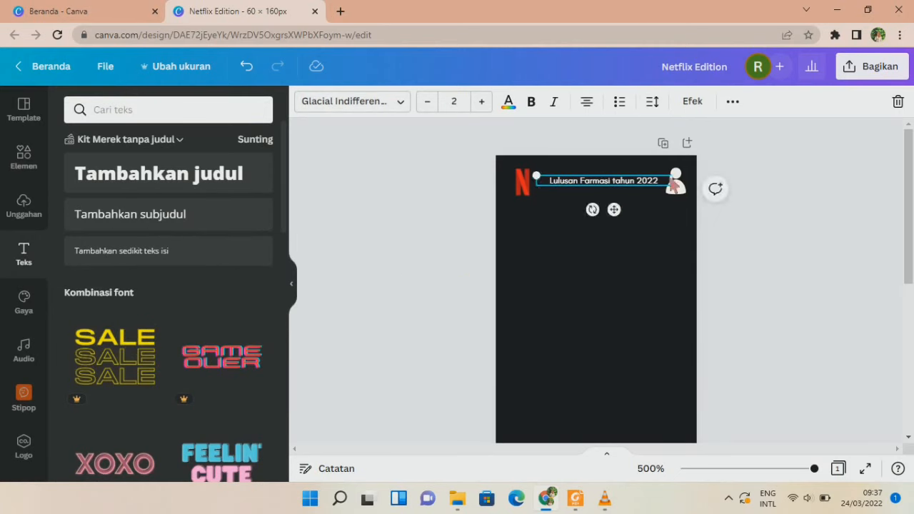
{"action": "left_click_drag", "start_coordinate": [676, 184], "coordinate": [655, 184]}
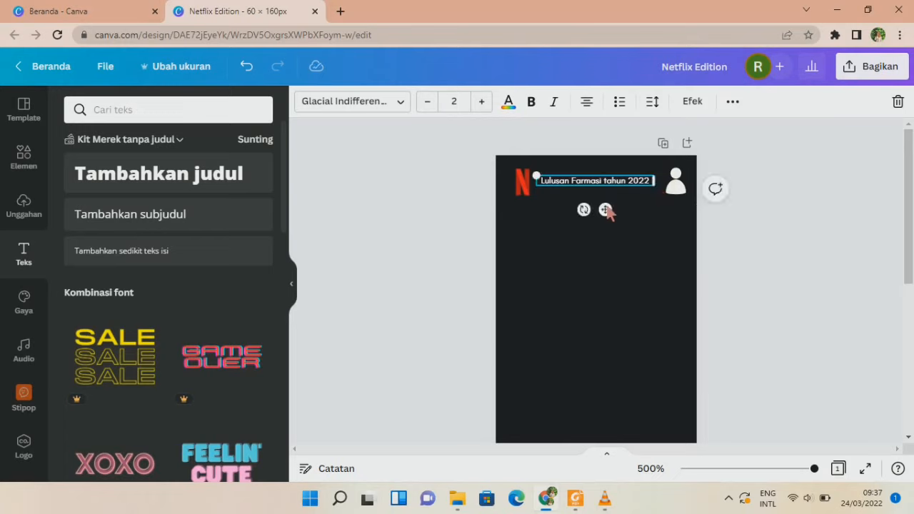
{"action": "left_click", "coordinate": [622, 213]}
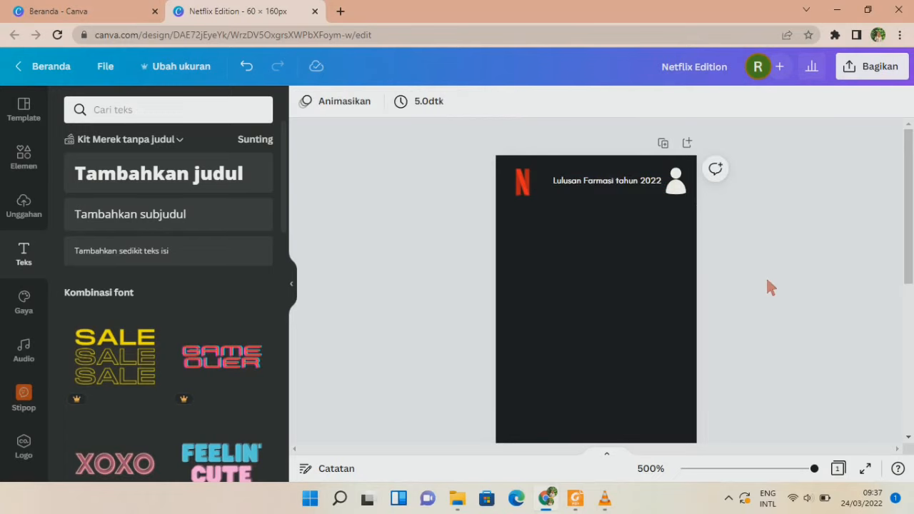
{"action": "left_click", "coordinate": [522, 182]}
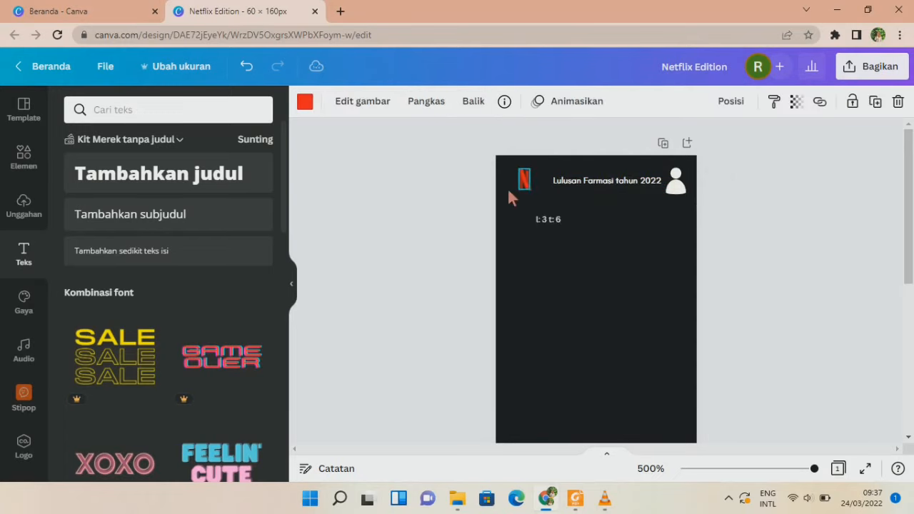
{"action": "left_click", "coordinate": [719, 208]}
{"action": "scroll", "coordinate": [719, 209], "scroll_direction": "down", "scroll_amount": 3}
{"action": "scroll", "coordinate": [719, 209], "scroll_direction": "up", "scroll_amount": 3}
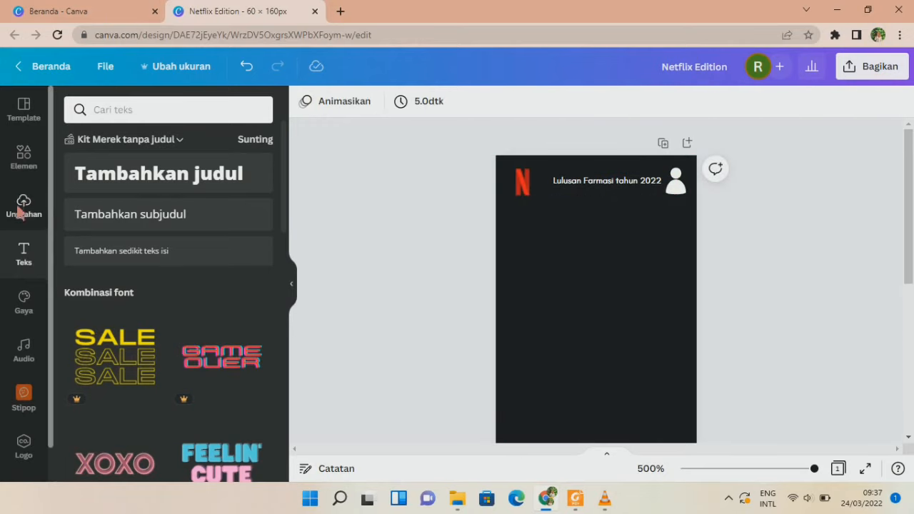
Search elements for 'people' and filter to photo results.
{"action": "left_click", "coordinate": [118, 112]}
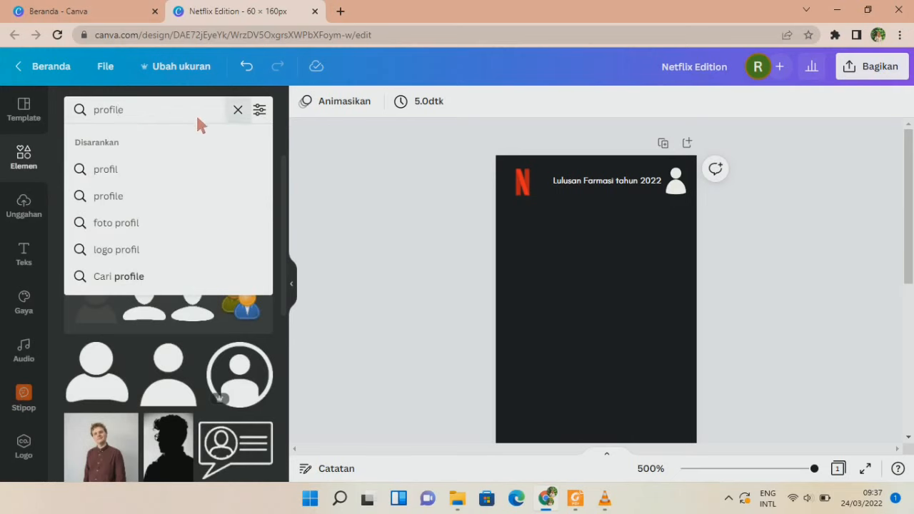
{"action": "left_click", "coordinate": [238, 110]}
{"action": "type", "text": "people"}
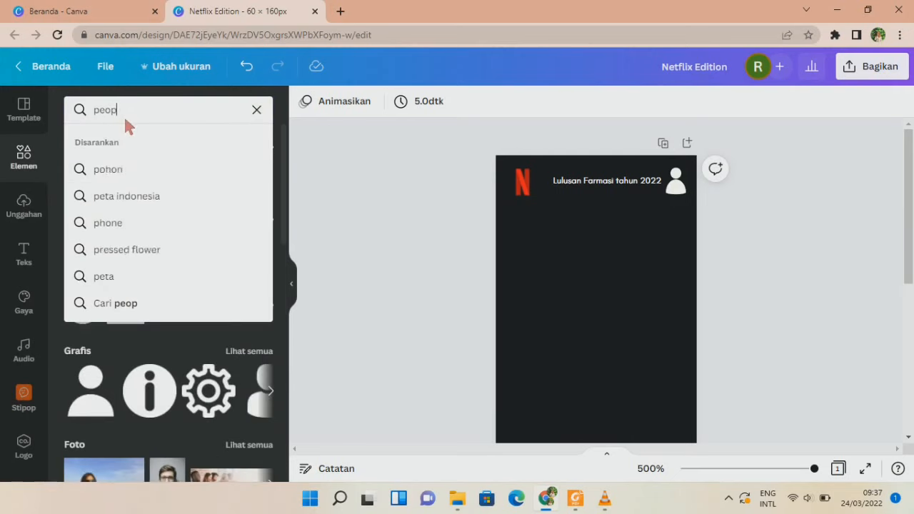
{"action": "key", "text": "Return"}
{"action": "scroll", "coordinate": [218, 287], "scroll_direction": "down", "scroll_amount": 3}
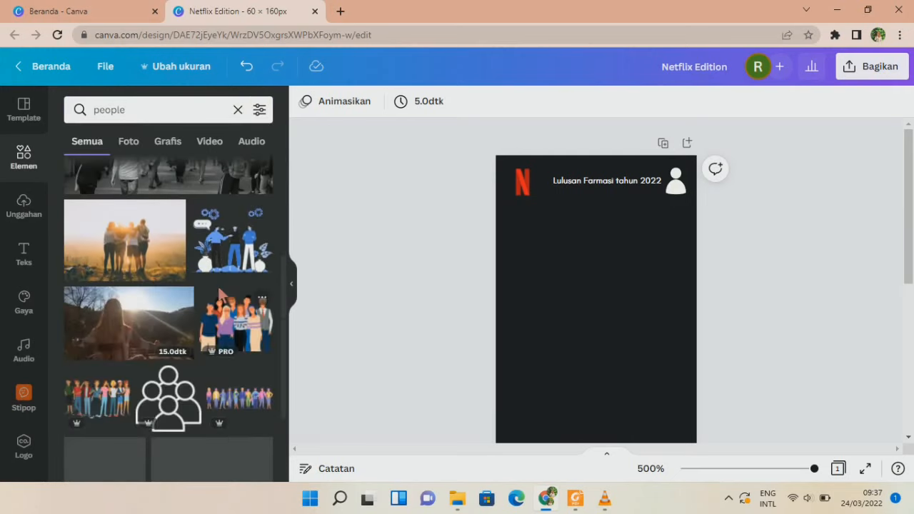
{"action": "scroll", "coordinate": [116, 243], "scroll_direction": "down", "scroll_amount": 2}
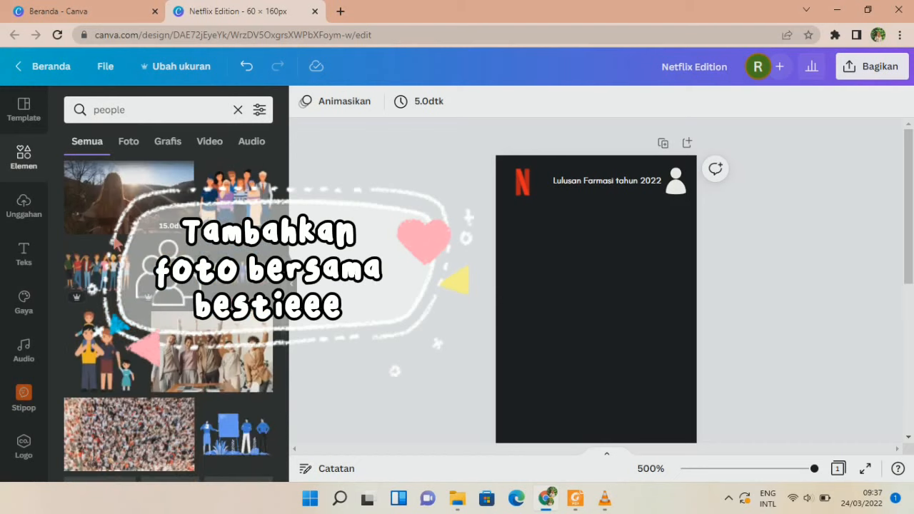
{"action": "left_click", "coordinate": [129, 142]}
{"action": "scroll", "coordinate": [168, 318], "scroll_direction": "down", "scroll_amount": 1}
{"action": "scroll", "coordinate": [169, 318], "scroll_direction": "down", "scroll_amount": 5}
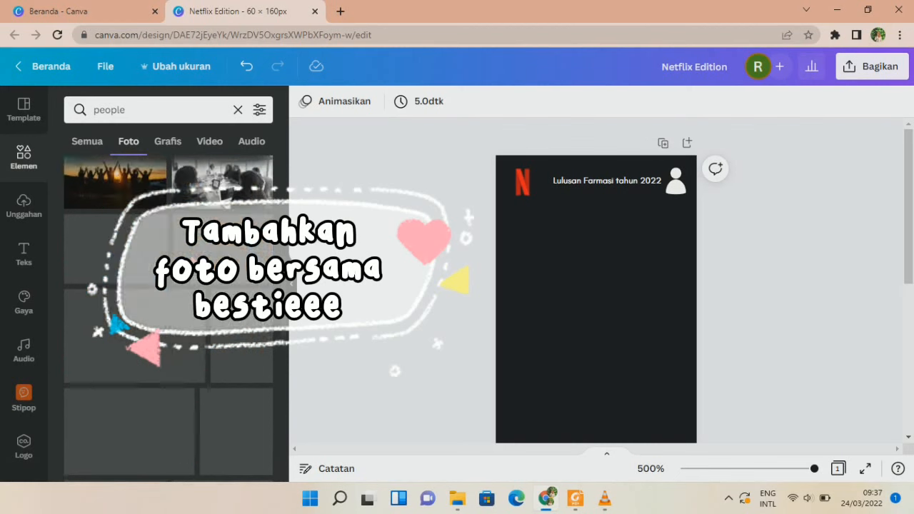
{"action": "scroll", "coordinate": [168, 318], "scroll_direction": "down", "scroll_amount": 8}
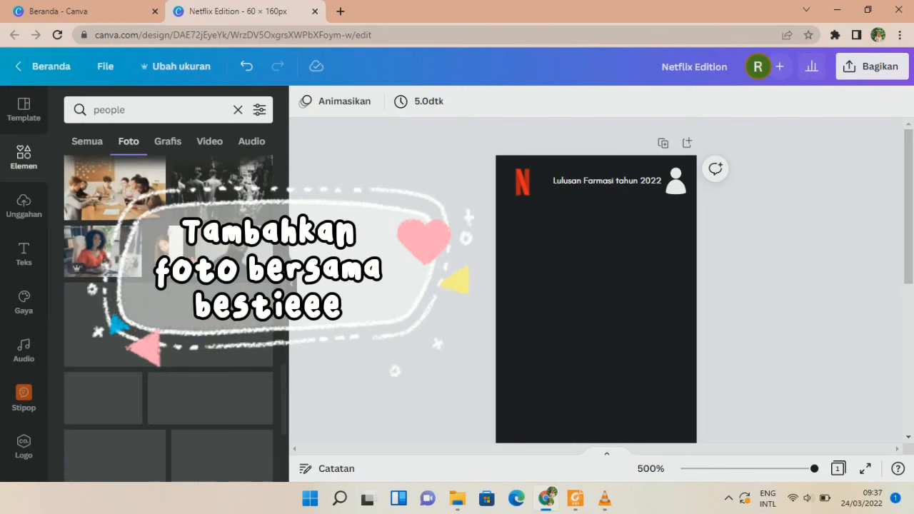
{"action": "scroll", "coordinate": [169, 318], "scroll_direction": "down", "scroll_amount": 4}
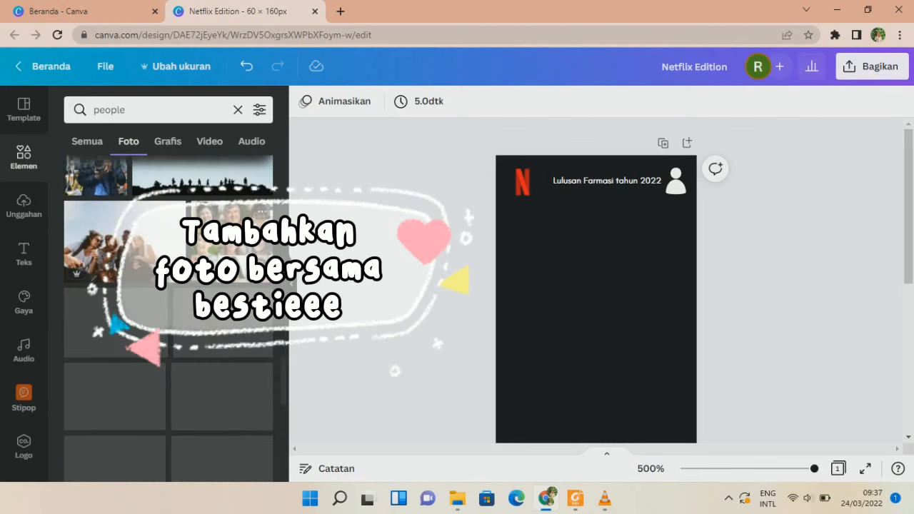
Add the laughing-friends photo below the header and stretch it to the page width.
{"action": "left_click", "coordinate": [125, 241]}
{"action": "left_click_drag", "start_coordinate": [626, 388], "coordinate": [602, 231]}
{"action": "left_click_drag", "start_coordinate": [656, 264], "coordinate": [687, 275]}
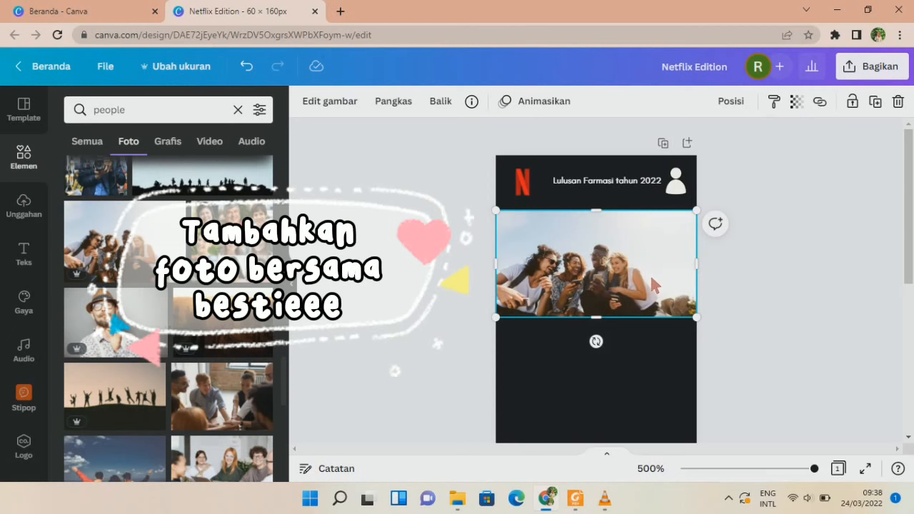
{"action": "left_click_drag", "start_coordinate": [642, 286], "coordinate": [643, 295]}
Duplicate the caption into a larger 'TV Shows' label under the title.
{"action": "left_click", "coordinate": [637, 183]}
{"action": "key", "text": "ctrl+d"}
{"action": "left_click_drag", "start_coordinate": [657, 246], "coordinate": [577, 223]}
{"action": "double_click", "coordinate": [577, 215]}
{"action": "key", "text": "BackSpace"}
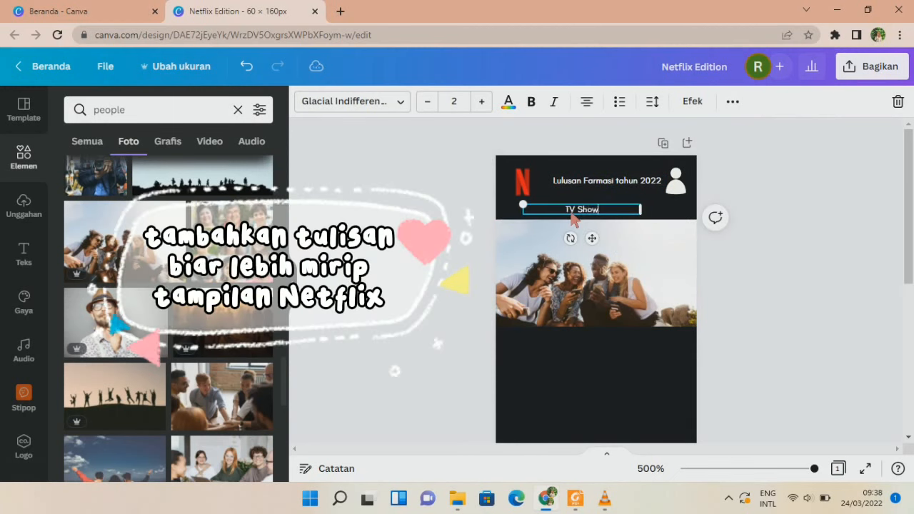
{"action": "left_click_drag", "start_coordinate": [643, 214], "coordinate": [557, 206]}
{"action": "left_click", "coordinate": [483, 102]}
{"action": "left_click", "coordinate": [715, 218]}
Duplicate TV Shows into a 'Movies' label beside it.
{"action": "left_click", "coordinate": [576, 212]}
{"action": "left_click", "coordinate": [550, 208]}
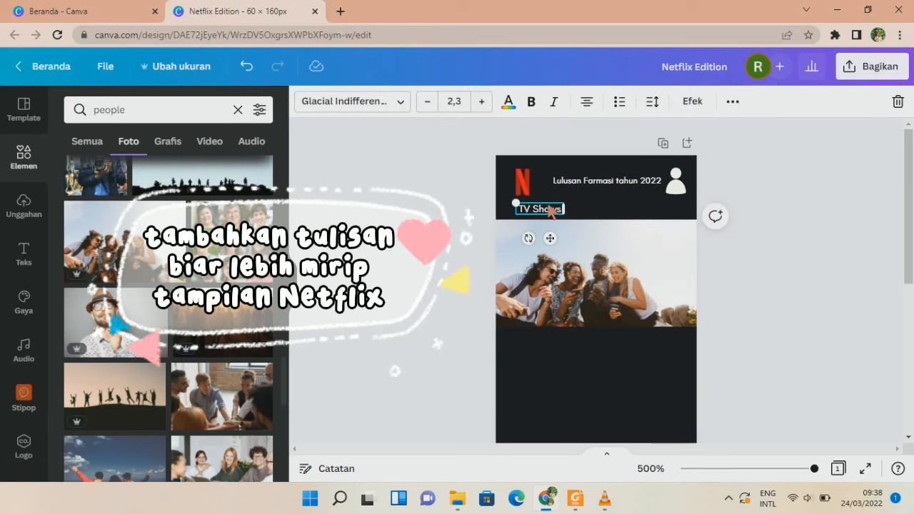
{"action": "key", "text": "ctrl+d"}
{"action": "left_click_drag", "start_coordinate": [600, 280], "coordinate": [592, 216]}
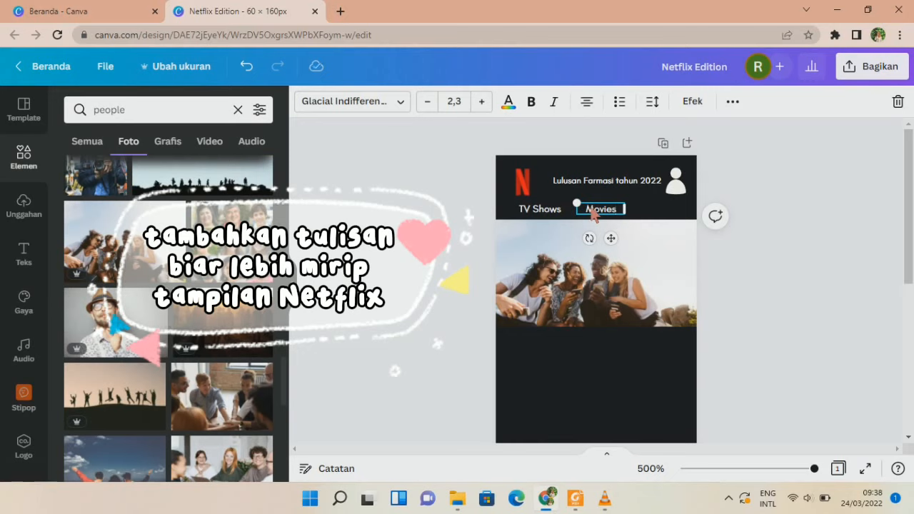
{"action": "left_click", "coordinate": [592, 222]}
Add a one-line 'Categories' label beside Movies.
{"action": "left_click", "coordinate": [594, 212]}
{"action": "key", "text": "ctrl+d"}
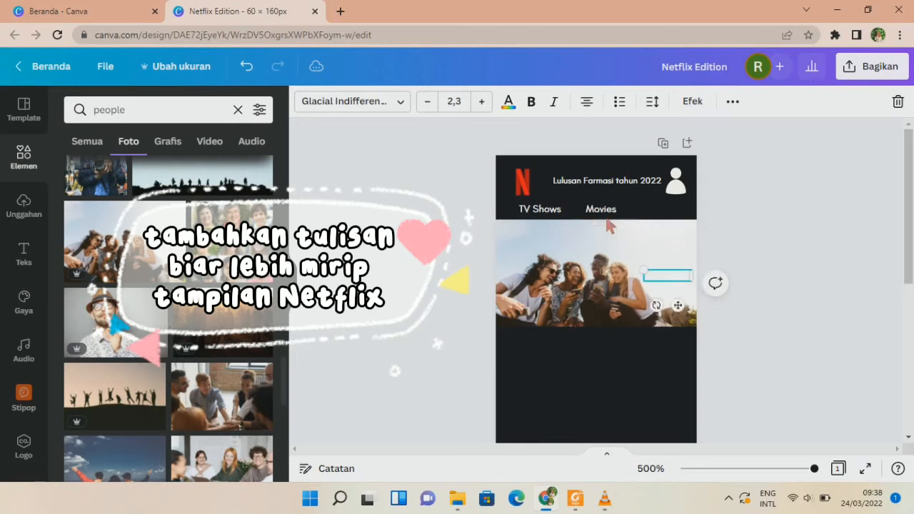
{"action": "left_click_drag", "start_coordinate": [670, 275], "coordinate": [669, 215]}
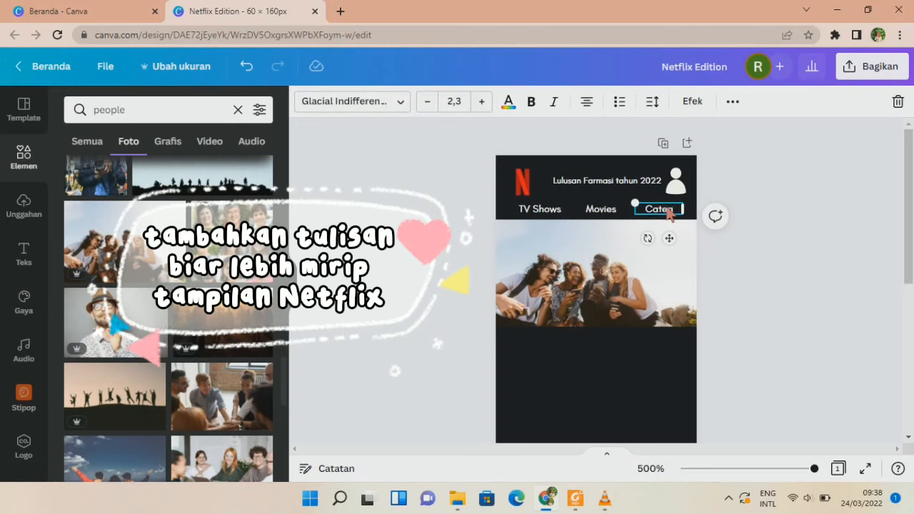
{"action": "type", "text": "s"}
{"action": "left_click_drag", "start_coordinate": [693, 228], "coordinate": [720, 238]}
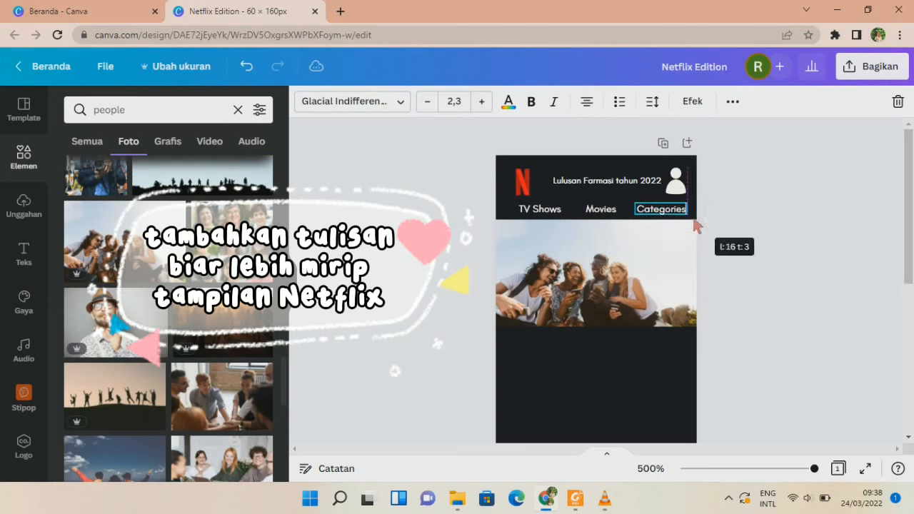
{"action": "left_click", "coordinate": [722, 240]}
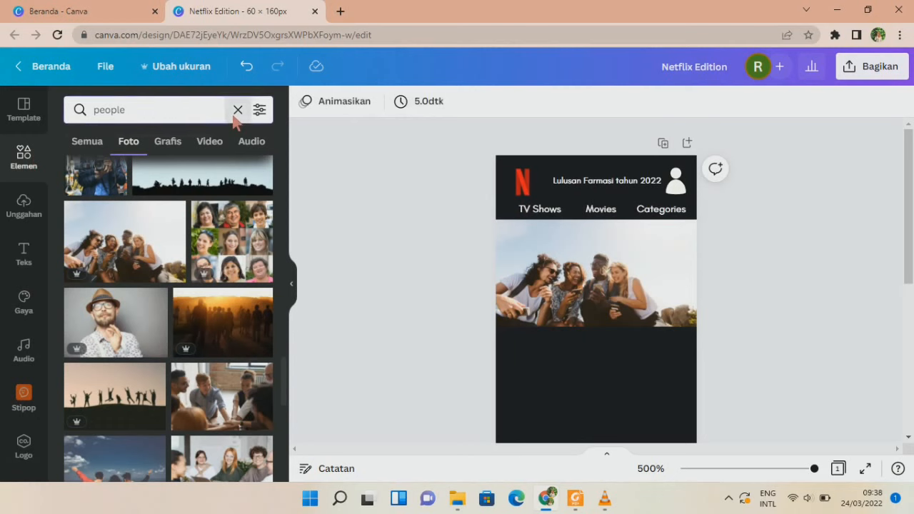
{"action": "left_click", "coordinate": [237, 111]}
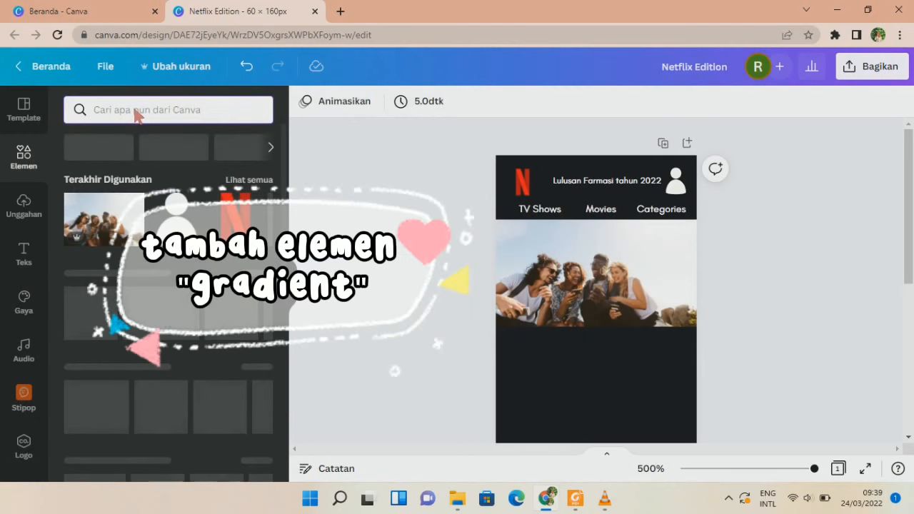
Lay gradient pieces from a 'gradient' search across the TV Shows, Movies, Categories row.
{"action": "type", "text": "gradient"}
{"action": "key", "text": "Return"}
{"action": "left_click_drag", "start_coordinate": [98, 200], "coordinate": [565, 307]}
{"action": "left_click", "coordinate": [305, 101]}
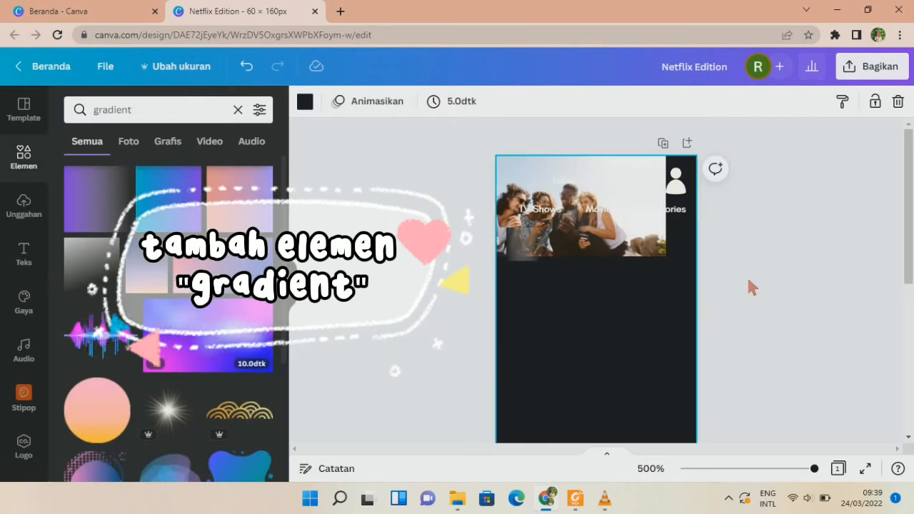
{"action": "key", "text": "ctrl+z"}
{"action": "left_click_drag", "start_coordinate": [530, 250], "coordinate": [522, 223]}
{"action": "left_click", "coordinate": [513, 243]}
{"action": "left_click", "coordinate": [449, 247]}
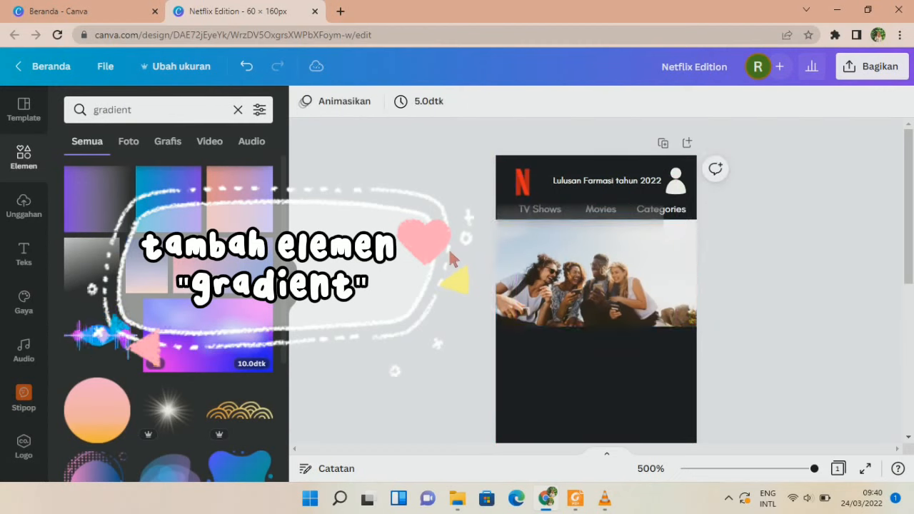
{"action": "left_click", "coordinate": [651, 239]}
{"action": "mouse_move", "coordinate": [651, 240]}
{"action": "left_mouse_down"}
{"action": "mouse_move", "coordinate": [719, 308]}
{"action": "mouse_move", "coordinate": [640, 230]}
{"action": "left_mouse_up"}
{"action": "left_click", "coordinate": [776, 327]}
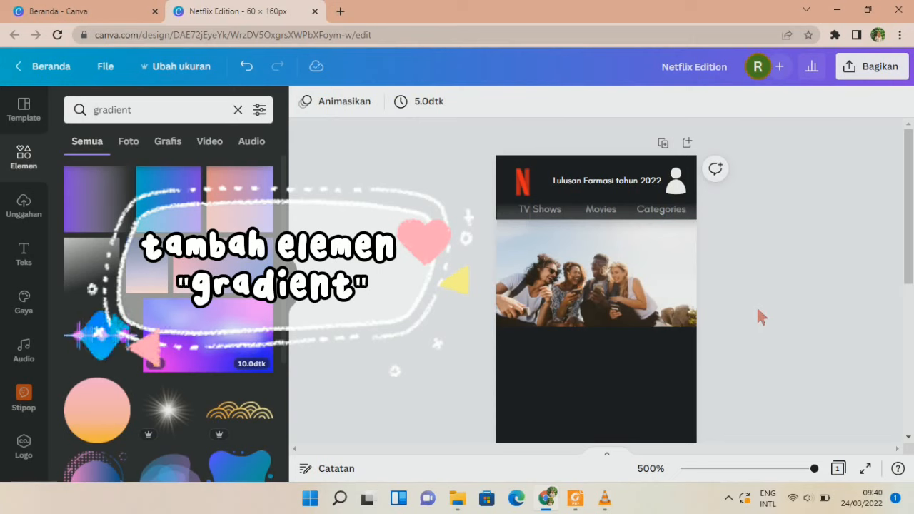
Group the six gradient pieces and send the group behind the nav text.
{"action": "left_click", "coordinate": [515, 232]}
{"action": "left_click", "coordinate": [547, 230], "text": "shift"}
{"action": "left_click", "coordinate": [580, 233], "text": "shift"}
{"action": "left_click", "coordinate": [613, 233], "text": "shift"}
{"action": "left_click", "coordinate": [638, 236], "text": "shift"}
{"action": "left_click", "coordinate": [676, 231], "text": "shift"}
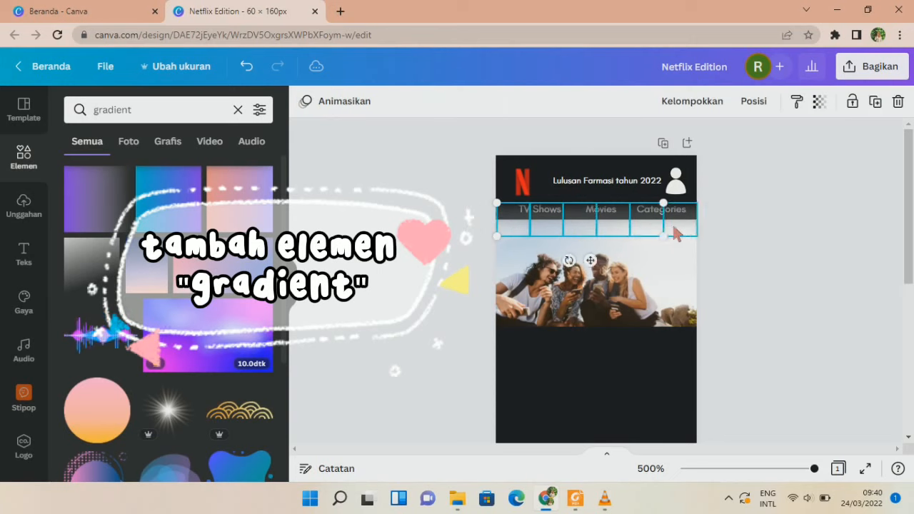
{"action": "left_click", "coordinate": [704, 104]}
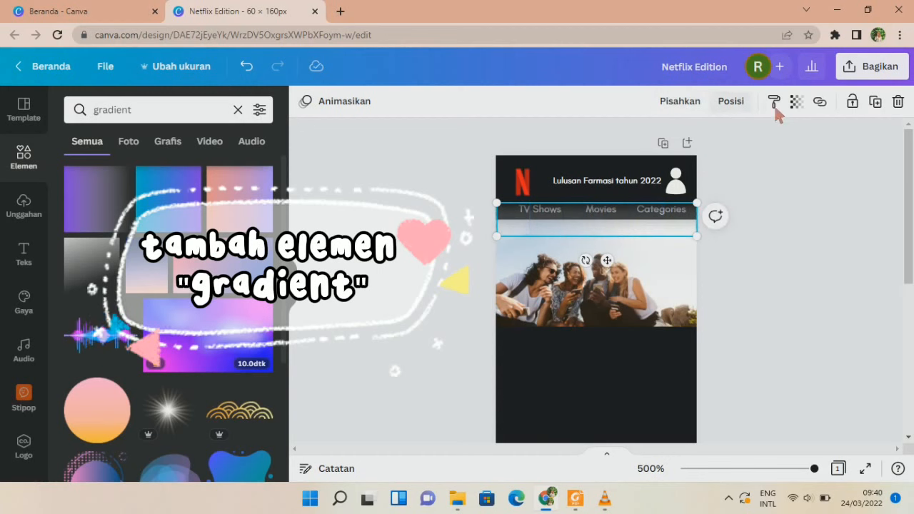
{"action": "left_click", "coordinate": [730, 101]}
{"action": "left_click", "coordinate": [667, 169]}
{"action": "left_click", "coordinate": [775, 184]}
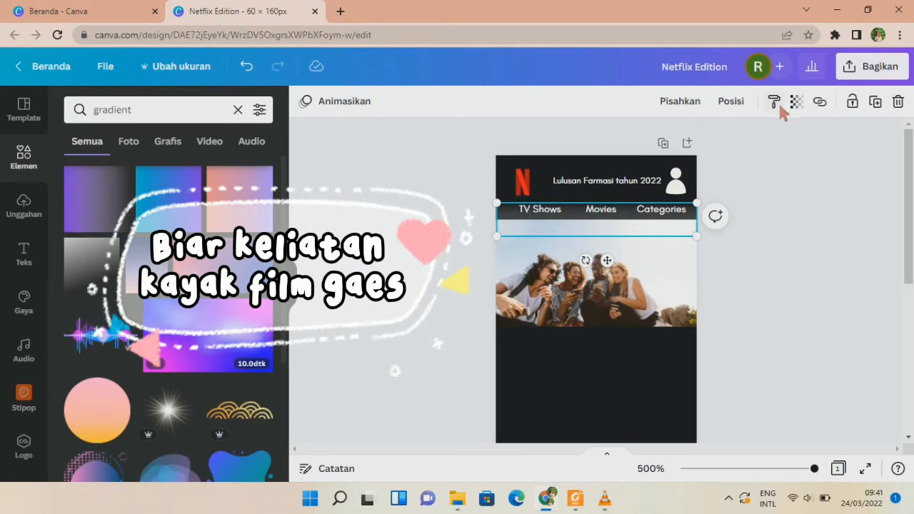
Duplicate the gradient strip onto the photo's bottom edge and send it one layer back.
{"action": "key", "text": "ctrl+d"}
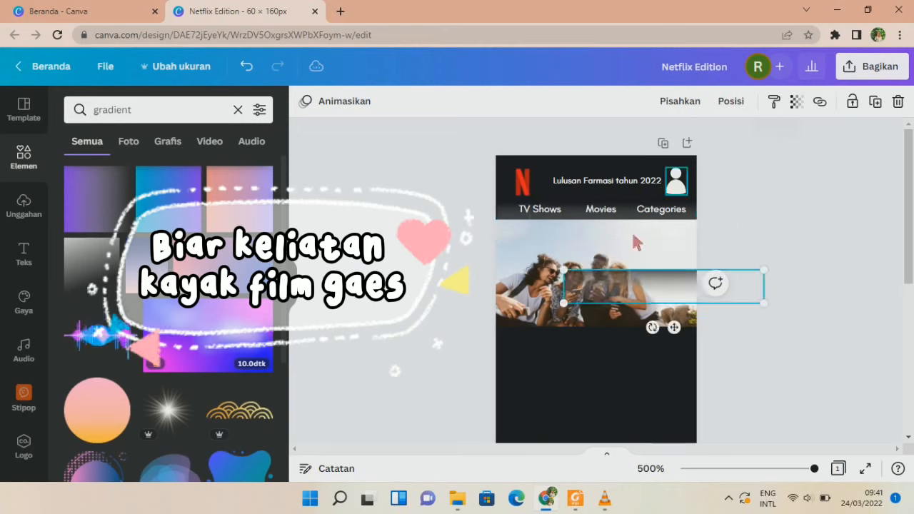
{"action": "left_click_drag", "start_coordinate": [627, 289], "coordinate": [562, 330]}
{"action": "left_click", "coordinate": [768, 101]}
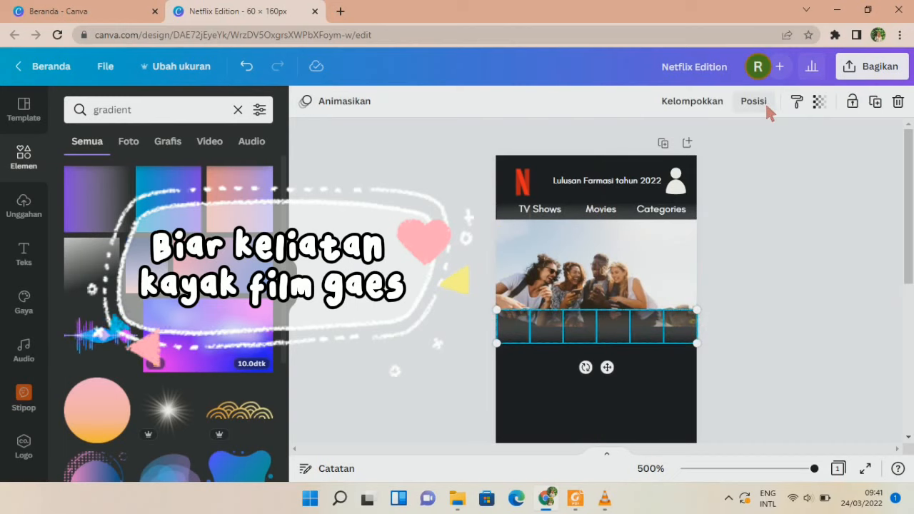
{"action": "left_click", "coordinate": [695, 104]}
{"action": "left_click", "coordinate": [796, 102]}
{"action": "left_click", "coordinate": [731, 102]}
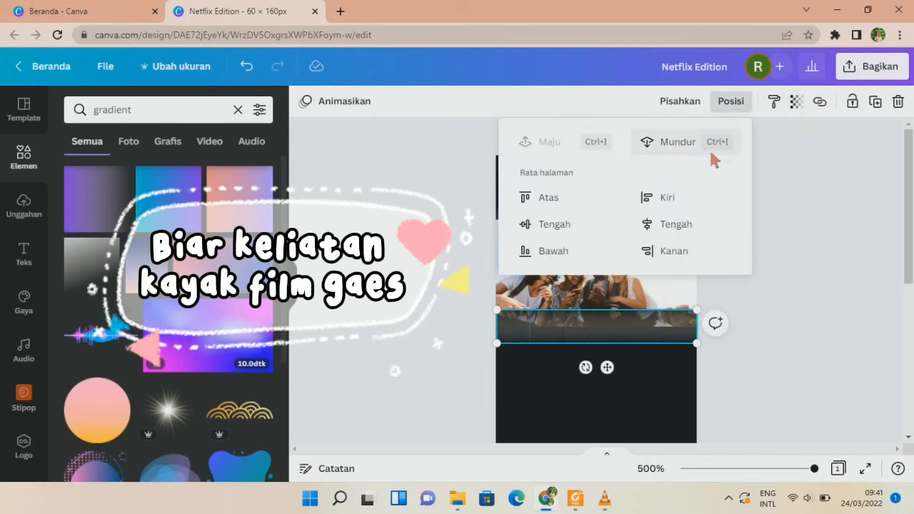
{"action": "left_click", "coordinate": [720, 150]}
{"action": "left_click", "coordinate": [783, 306]}
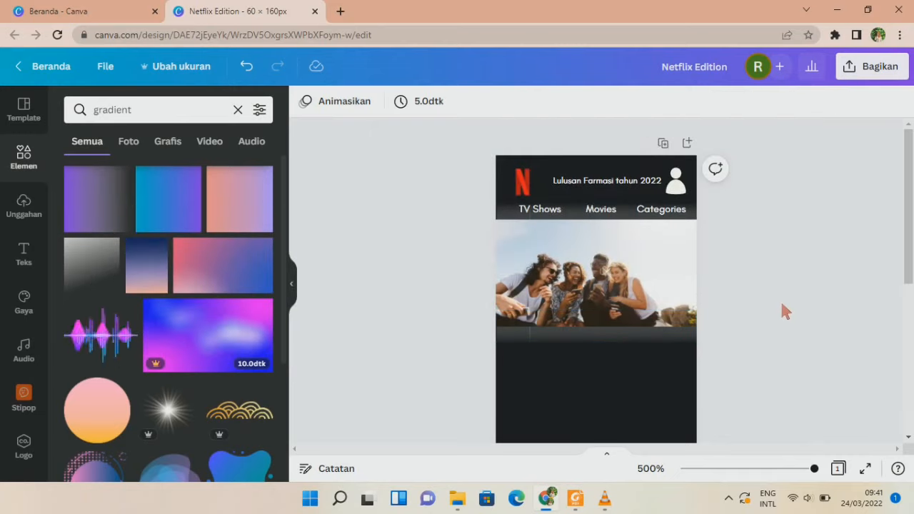
Place a copy of the red N logo on the bottom edge of the group photo.
{"action": "scroll", "coordinate": [783, 312], "scroll_direction": "down", "scroll_amount": 1}
{"action": "scroll", "coordinate": [783, 311], "scroll_direction": "up", "scroll_amount": 1}
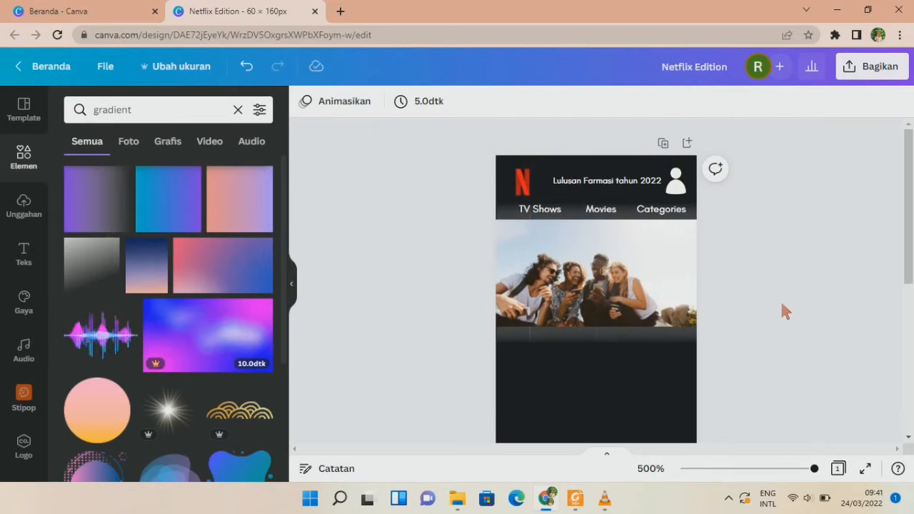
{"action": "left_click", "coordinate": [522, 183]}
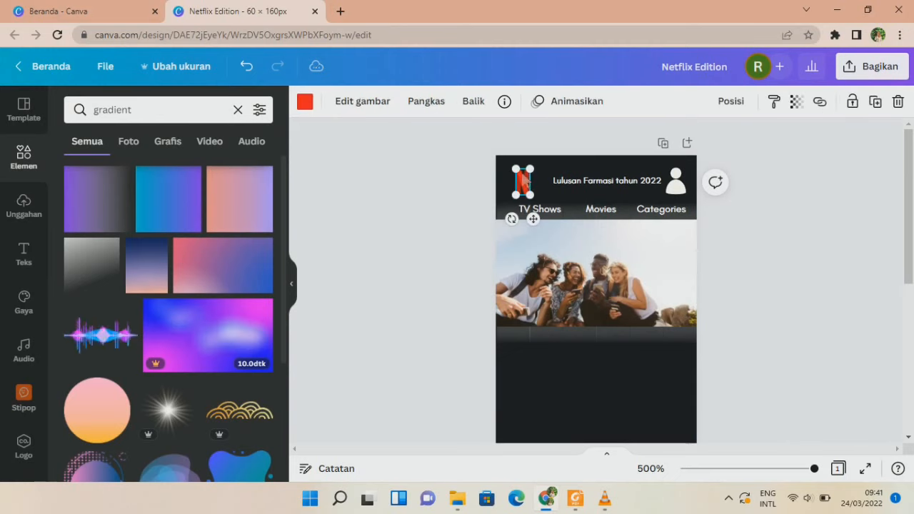
{"action": "left_click_drag", "start_coordinate": [519, 174], "coordinate": [600, 364]}
{"action": "left_click", "coordinate": [783, 300]}
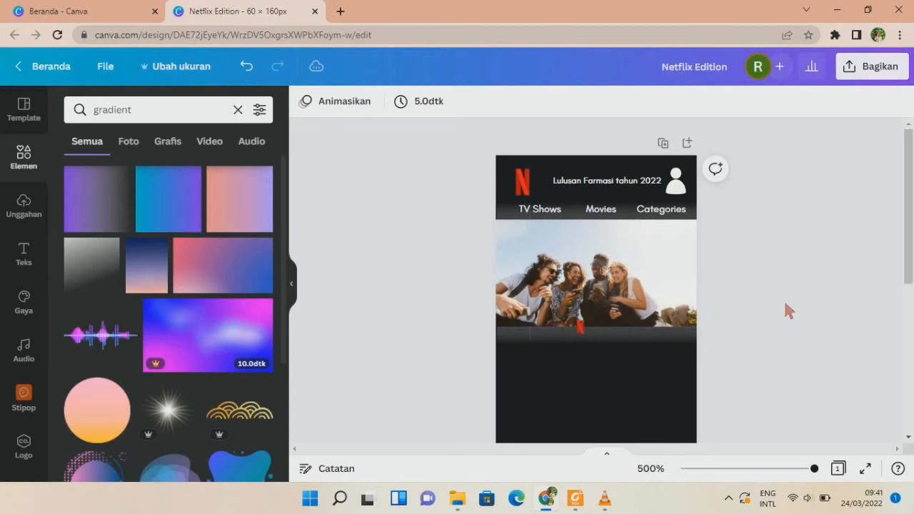
Copy the Movies text onto the photo, change it to FILM, and adjust its letter spacing.
{"action": "left_click", "coordinate": [597, 214]}
{"action": "left_click_drag", "start_coordinate": [600, 220], "coordinate": [622, 367]}
{"action": "double_click", "coordinate": [609, 332]}
{"action": "key", "text": "BackSpace"}
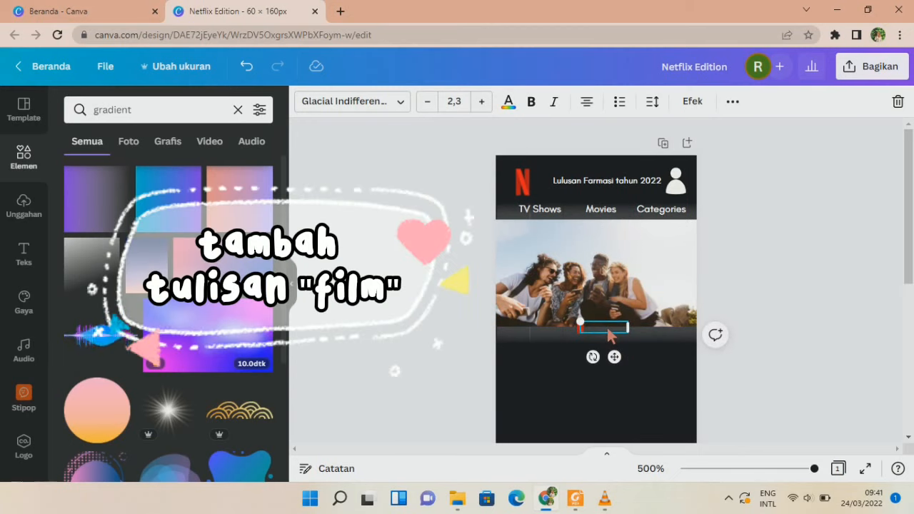
{"action": "double_click", "coordinate": [608, 329]}
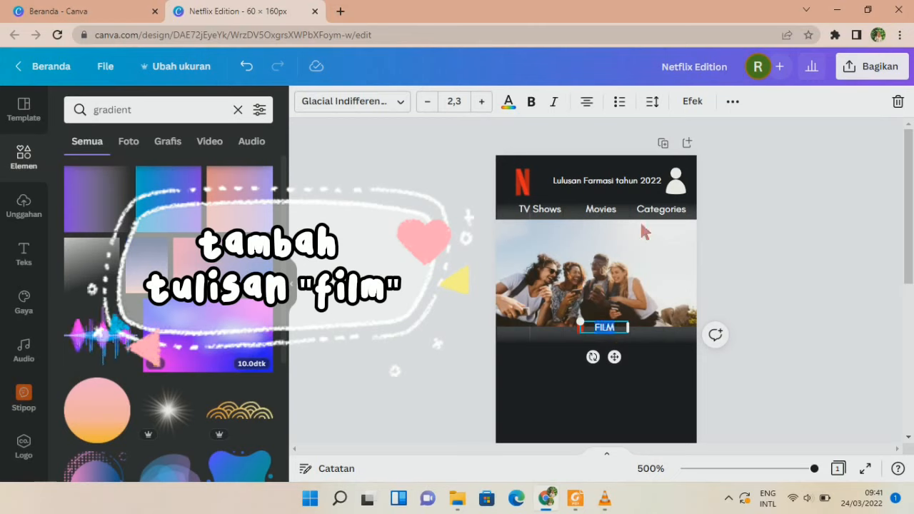
{"action": "left_click", "coordinate": [652, 101]}
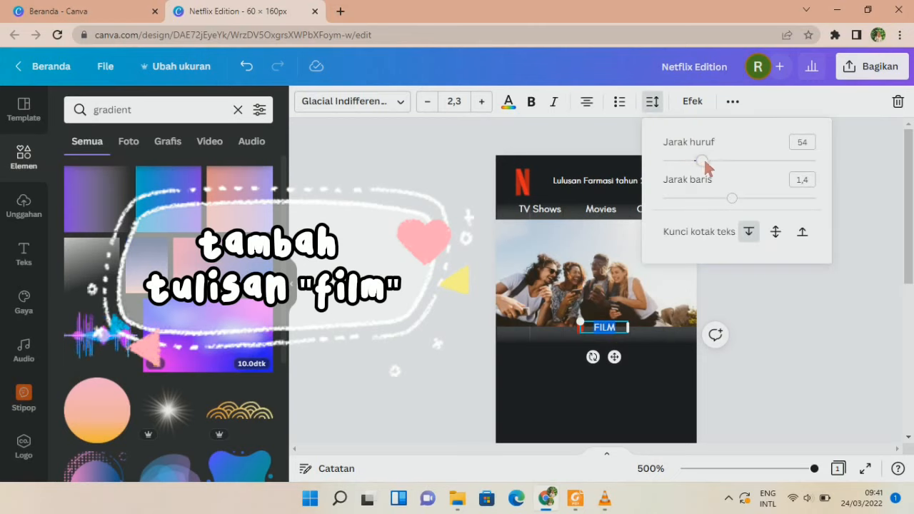
{"action": "left_click", "coordinate": [806, 390]}
Nudge the FILM label into place right beside the small N logo.
{"action": "left_click", "coordinate": [611, 329]}
{"action": "left_click_drag", "start_coordinate": [615, 357], "coordinate": [613, 358]}
{"action": "left_click", "coordinate": [805, 376]}
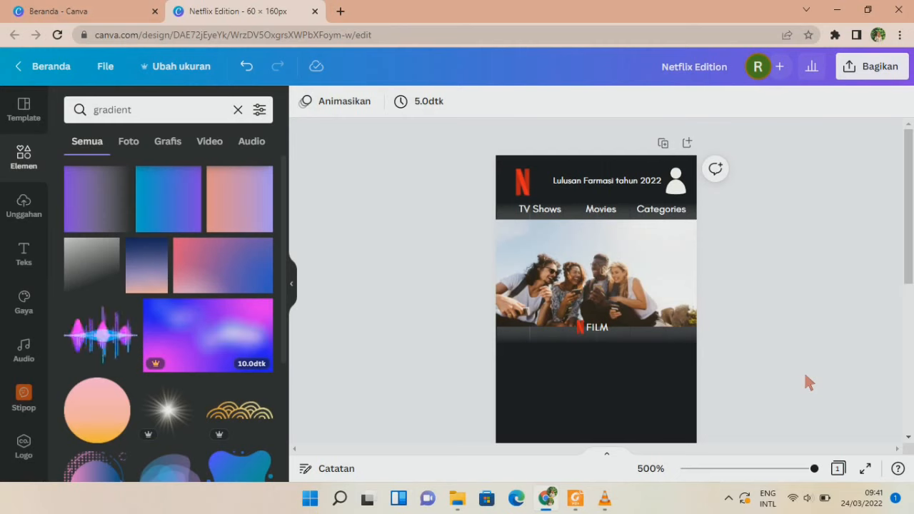
{"action": "left_click", "coordinate": [604, 333]}
{"action": "key", "text": "Right"}
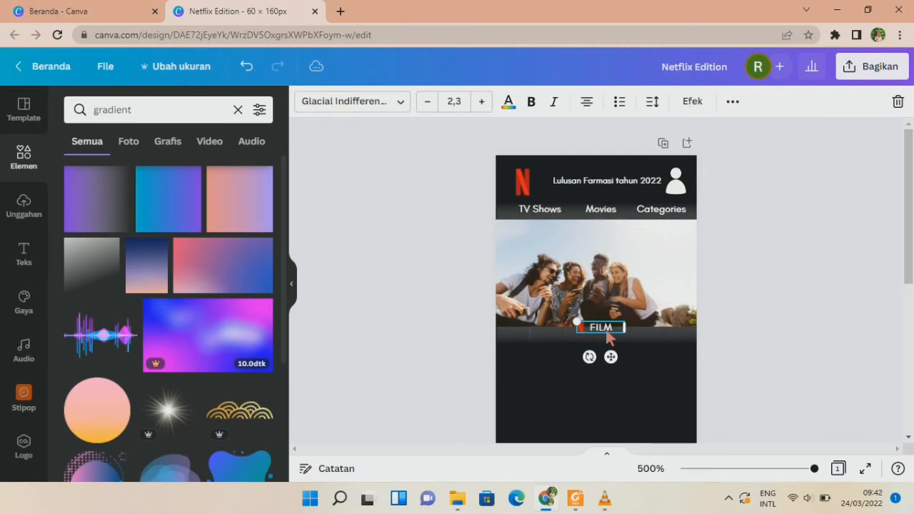
{"action": "key", "text": "Right"}
{"action": "key", "text": "Right"}
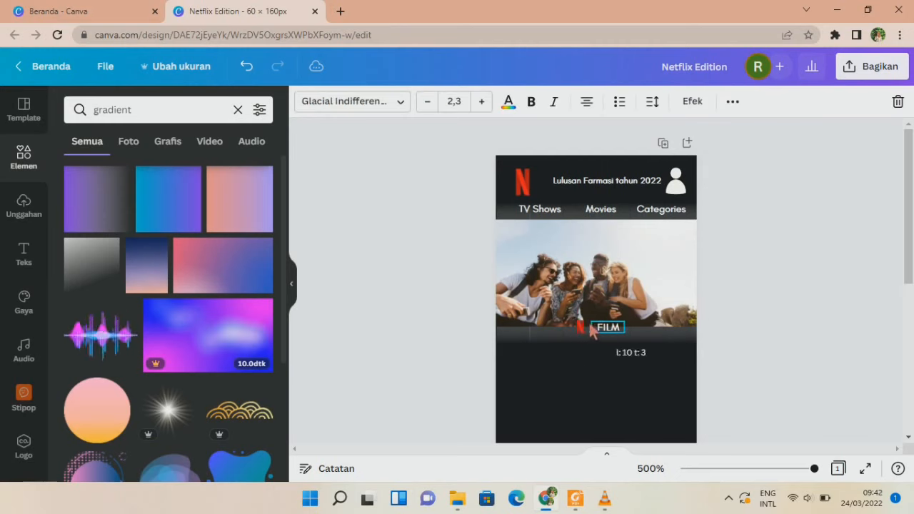
{"action": "left_click_drag", "start_coordinate": [615, 360], "coordinate": [592, 359]}
{"action": "left_click", "coordinate": [535, 350]}
{"action": "left_click", "coordinate": [582, 330]}
{"action": "left_click", "coordinate": [761, 358]}
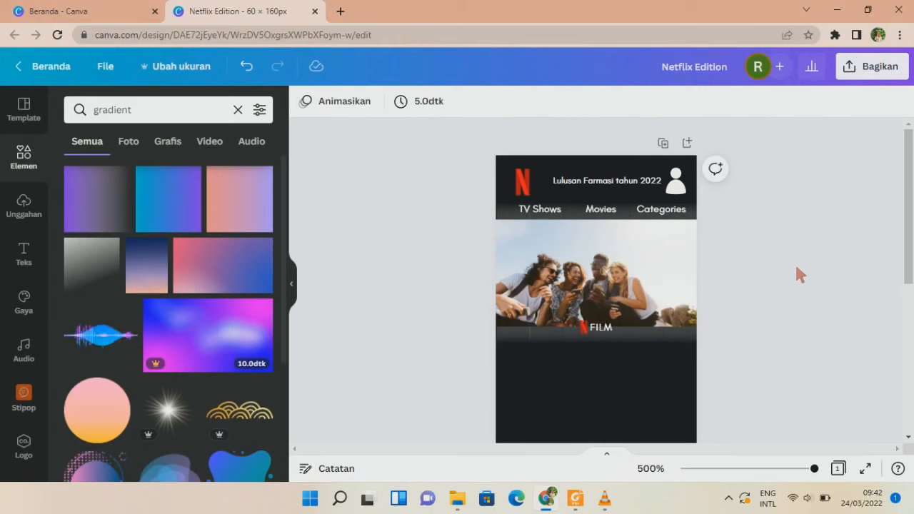
{"action": "left_click", "coordinate": [612, 327]}
Duplicate the FILM text below it, retype it as 'LULUSAN TERSANTUI' and enlarge it.
{"action": "key", "text": "ctrl+d"}
{"action": "left_click_drag", "start_coordinate": [659, 390], "coordinate": [567, 344]}
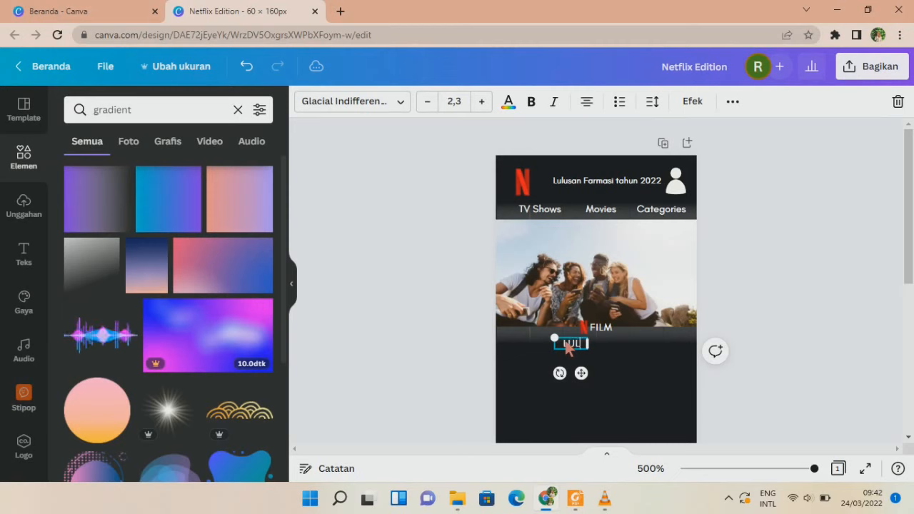
{"action": "type", "text": "LULUSAN TERSANTUI"}
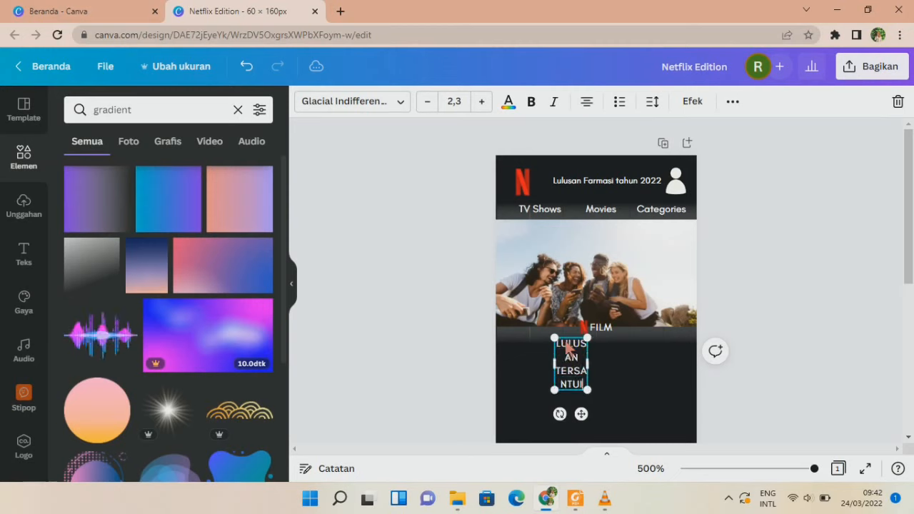
{"action": "key", "text": "ctrl+a"}
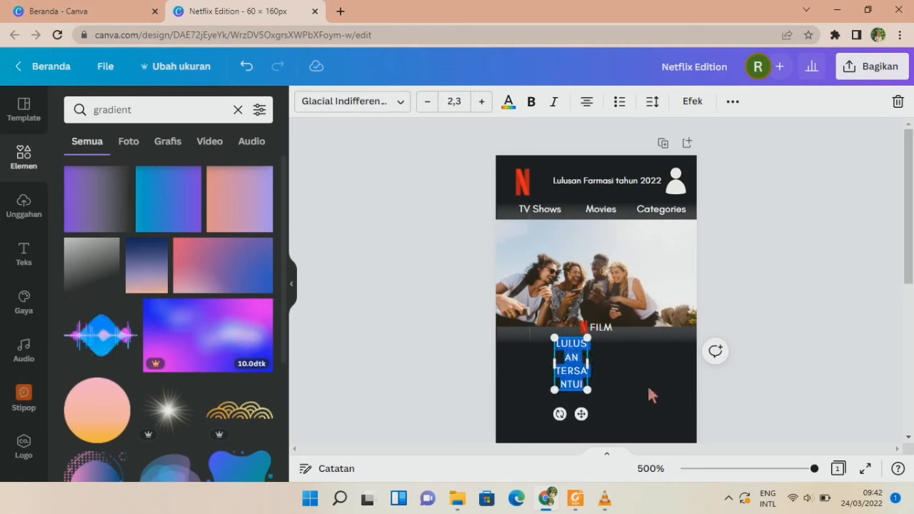
{"action": "left_click_drag", "start_coordinate": [587, 364], "coordinate": [661, 365]}
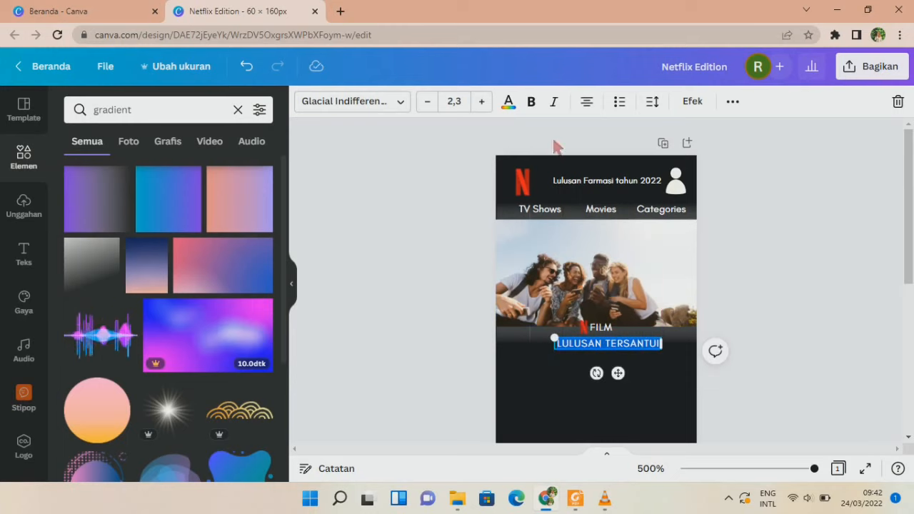
{"action": "left_click", "coordinate": [482, 102]}
{"action": "left_click", "coordinate": [481, 101]}
{"action": "left_click", "coordinate": [482, 102]}
{"action": "left_click", "coordinate": [482, 102]}
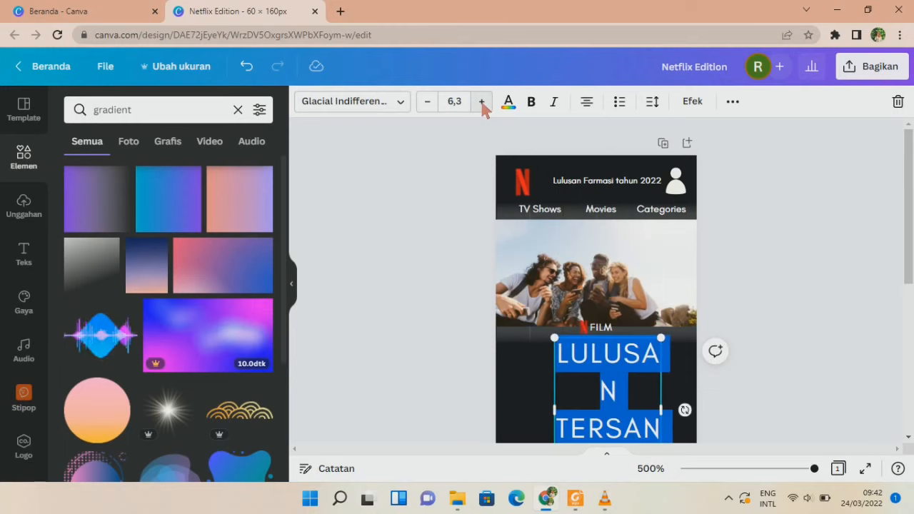
{"action": "left_click", "coordinate": [428, 107]}
Make the title bold and fit it on one centred line under FILM.
{"action": "left_click_drag", "start_coordinate": [555, 383], "coordinate": [486, 380]}
{"action": "left_click_drag", "start_coordinate": [664, 397], "coordinate": [647, 353]}
{"action": "left_click_drag", "start_coordinate": [574, 380], "coordinate": [606, 385]}
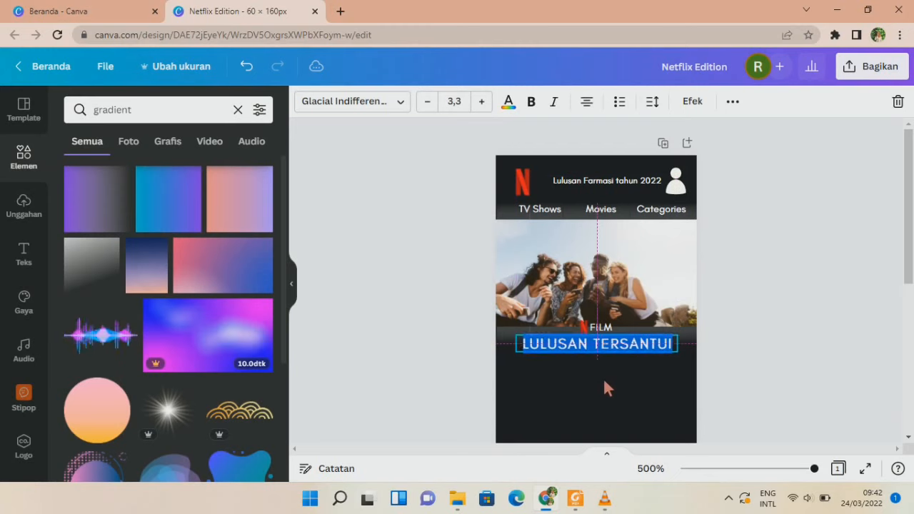
{"action": "left_click", "coordinate": [531, 101]}
{"action": "mouse_move", "coordinate": [517, 357]}
{"action": "left_mouse_down"}
{"action": "mouse_move", "coordinate": [495, 363]}
{"action": "mouse_move", "coordinate": [504, 364]}
{"action": "left_mouse_up"}
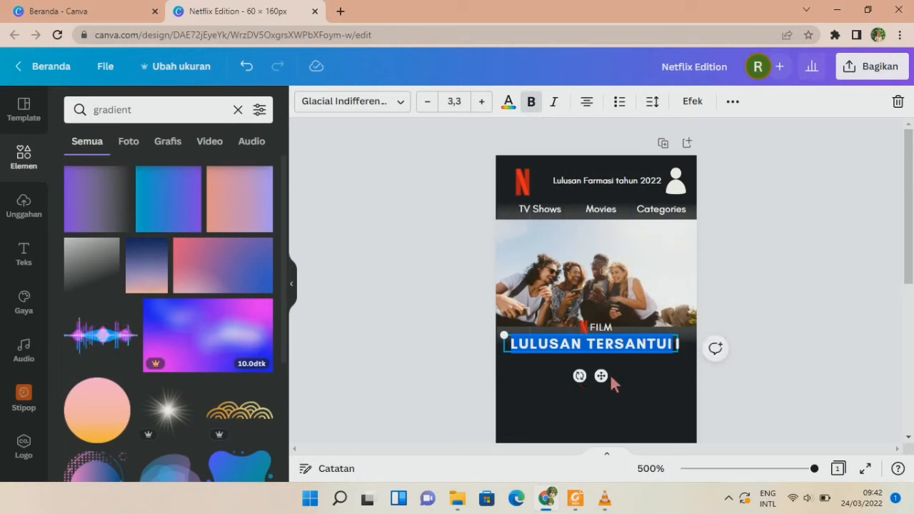
{"action": "left_click_drag", "start_coordinate": [612, 378], "coordinate": [612, 373]}
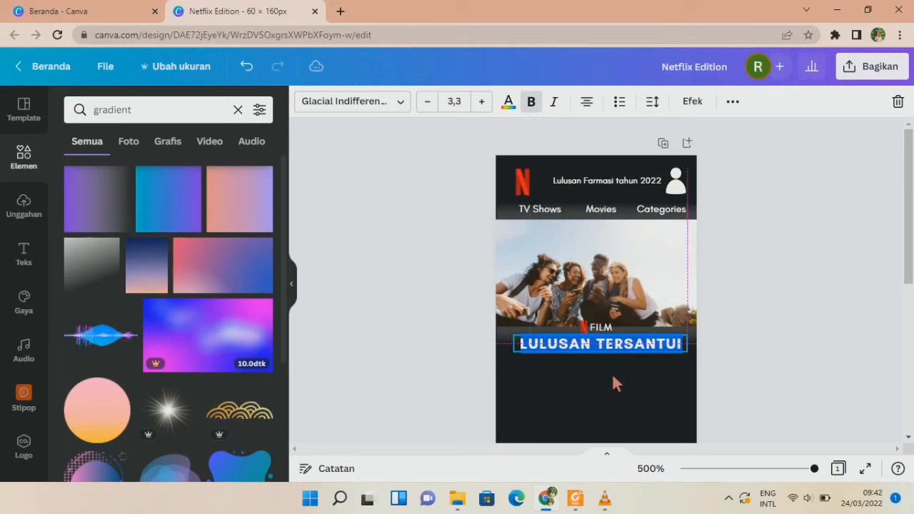
{"action": "left_click", "coordinate": [786, 266]}
Tighten the LULUSAN TERSANTUI title's letter spacing to 24.
{"action": "scroll", "coordinate": [786, 266], "scroll_direction": "down", "scroll_amount": 2}
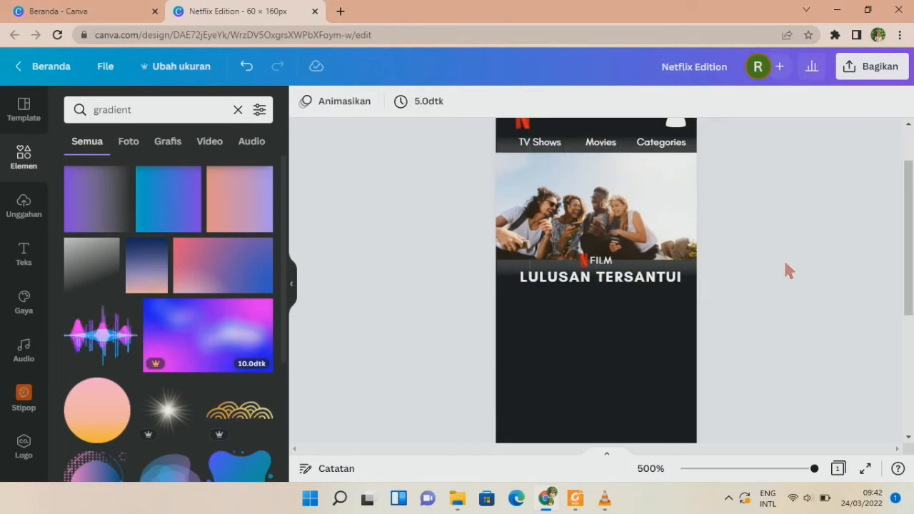
{"action": "left_click", "coordinate": [604, 282]}
{"action": "left_click", "coordinate": [652, 102]}
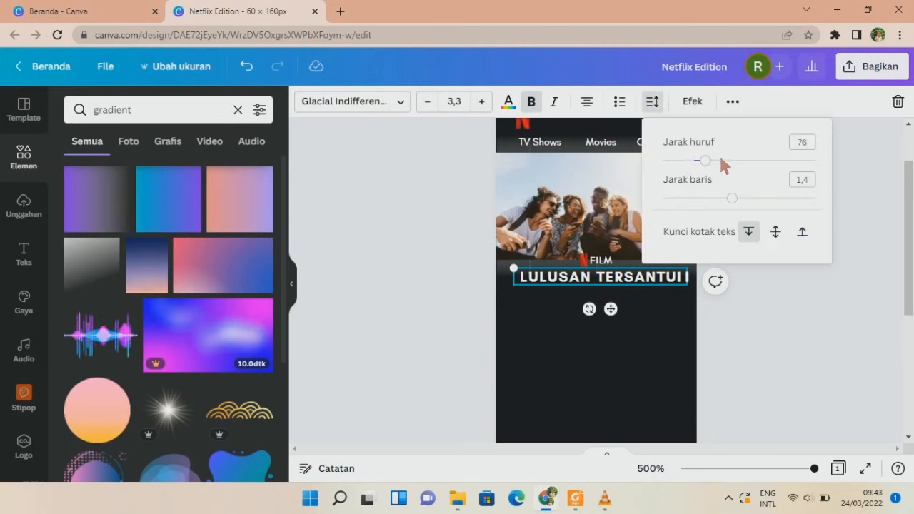
{"action": "left_click_drag", "start_coordinate": [704, 161], "coordinate": [698, 162]}
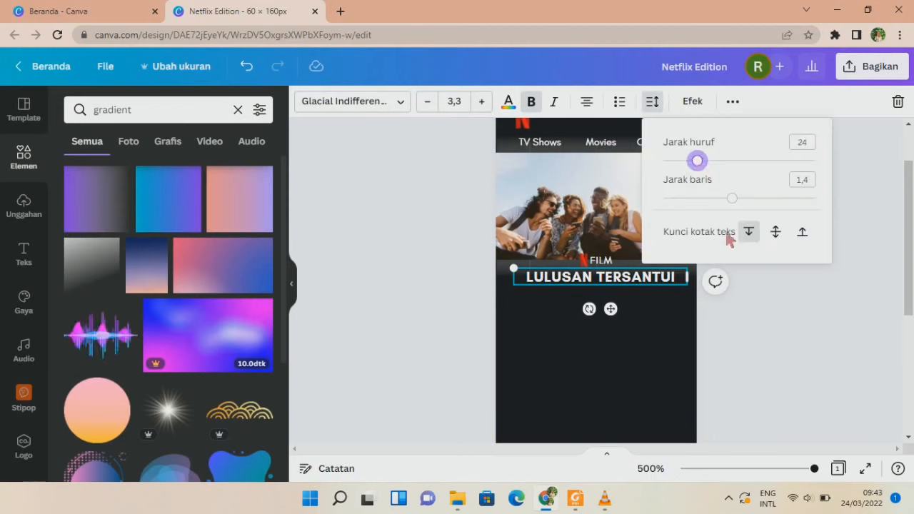
{"action": "left_click", "coordinate": [786, 373]}
{"action": "scroll", "coordinate": [786, 373], "scroll_direction": "up", "scroll_amount": 2}
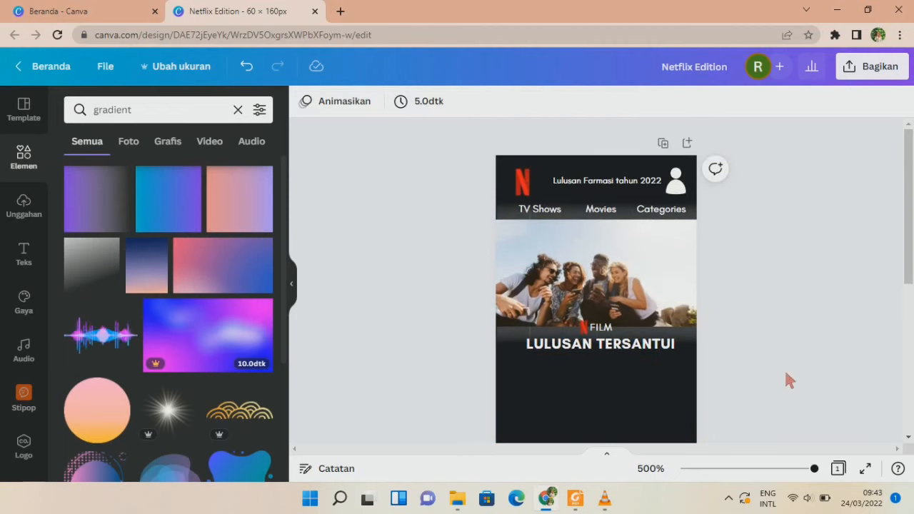
{"action": "scroll", "coordinate": [785, 372], "scroll_direction": "down", "scroll_amount": 2}
Copy the Movies text below the title, retype it as 'Fakultas Farmasi UGM', then widen and centre it.
{"action": "left_click", "coordinate": [652, 280]}
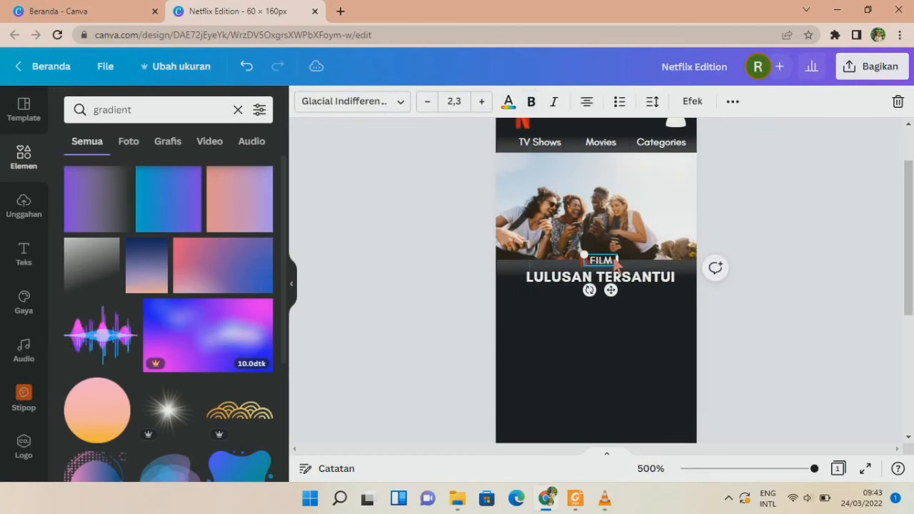
{"action": "left_click", "coordinate": [600, 143]}
{"action": "left_click_drag", "start_coordinate": [601, 145], "coordinate": [597, 325]}
{"action": "double_click", "coordinate": [582, 304]}
{"action": "key", "text": "BackSpace"}
{"action": "type", "text": "Fakultas UGM"}
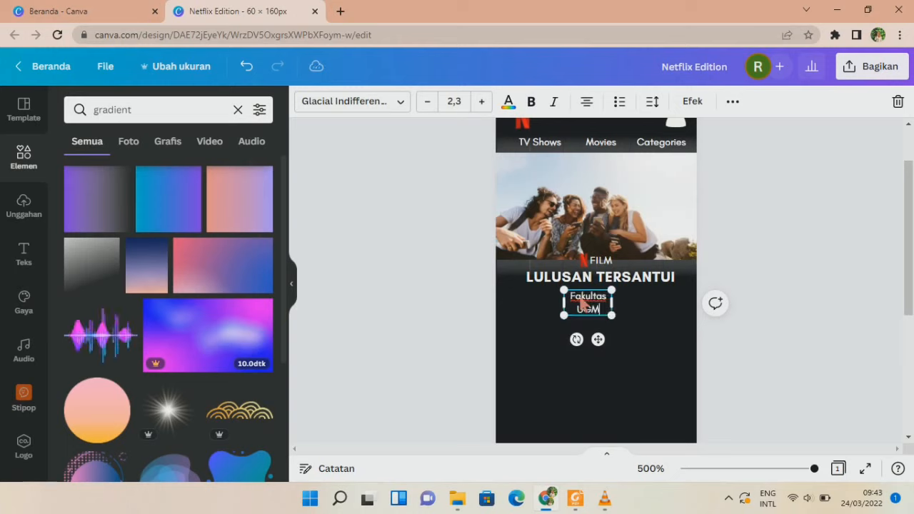
{"action": "key", "text": "BackSpace"}
{"action": "key", "text": "BackSpace"}
{"action": "key", "text": "BackSpace"}
{"action": "type", "text": "Farmasi UGM"}
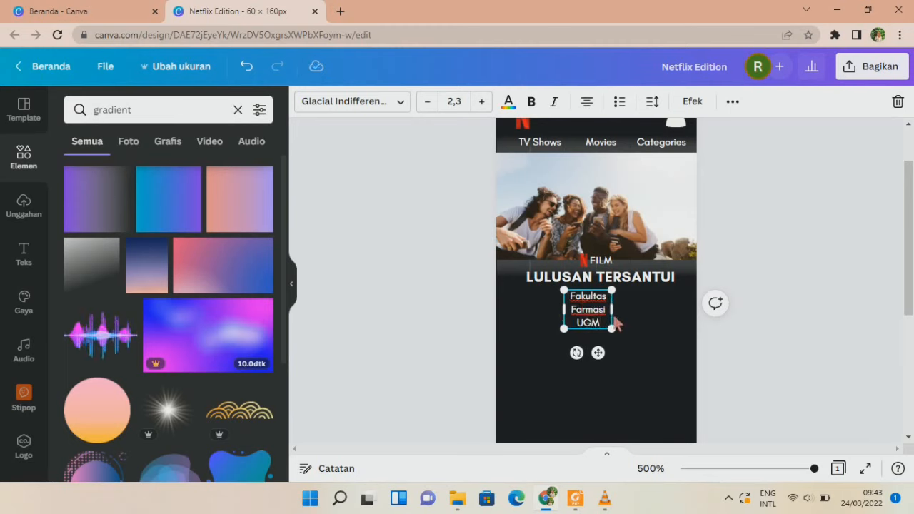
{"action": "left_click_drag", "start_coordinate": [612, 309], "coordinate": [673, 307]}
{"action": "left_click_drag", "start_coordinate": [629, 335], "coordinate": [608, 327]}
{"action": "left_click", "coordinate": [753, 337]}
Duplicate the Movies label and move the copy below the subtitle.
{"action": "scroll", "coordinate": [752, 335], "scroll_direction": "up", "scroll_amount": 2}
{"action": "scroll", "coordinate": [752, 335], "scroll_direction": "down", "scroll_amount": 2}
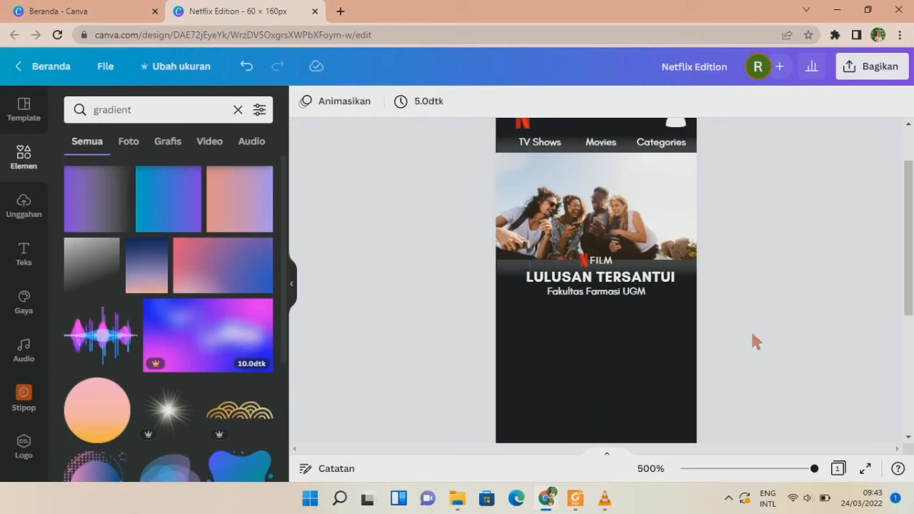
{"action": "left_click", "coordinate": [589, 142]}
{"action": "key", "text": "ctrl+d"}
{"action": "left_click_drag", "start_coordinate": [680, 242], "coordinate": [576, 343]}
Retype the copied text as 'Investigates' and scale it down to size 1,8.
{"action": "double_click", "coordinate": [566, 313]}
{"action": "key", "text": "BackSpace"}
{"action": "type", "text": "Investigates"}
{"action": "key", "text": "ctrl+a"}
{"action": "left_click", "coordinate": [423, 109]}
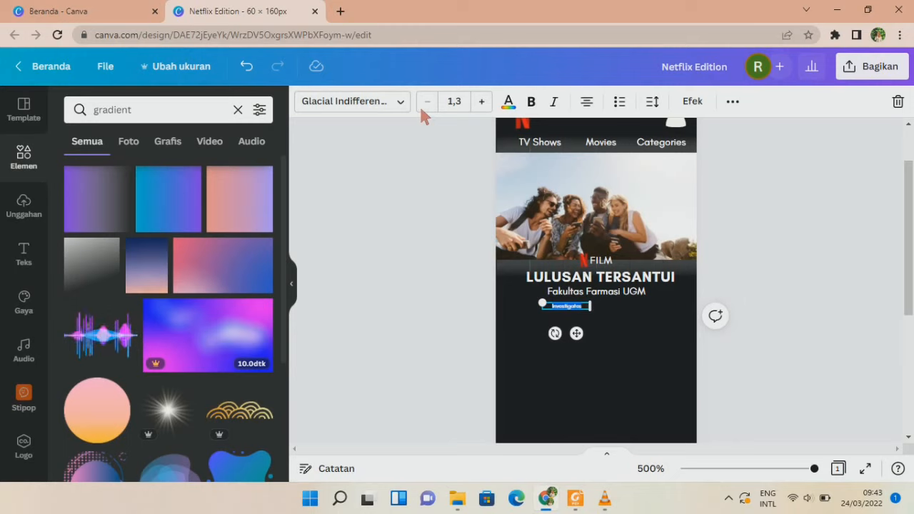
{"action": "left_click", "coordinate": [481, 102]}
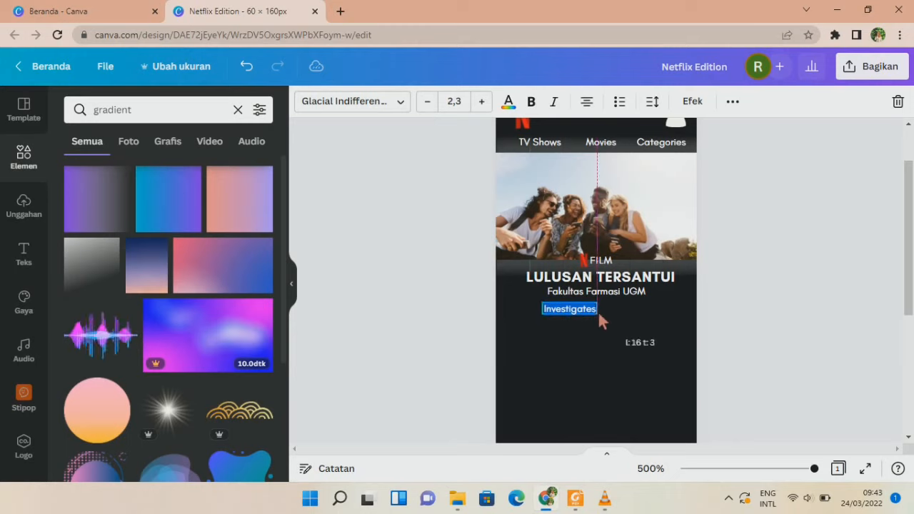
{"action": "left_click_drag", "start_coordinate": [598, 314], "coordinate": [586, 311]}
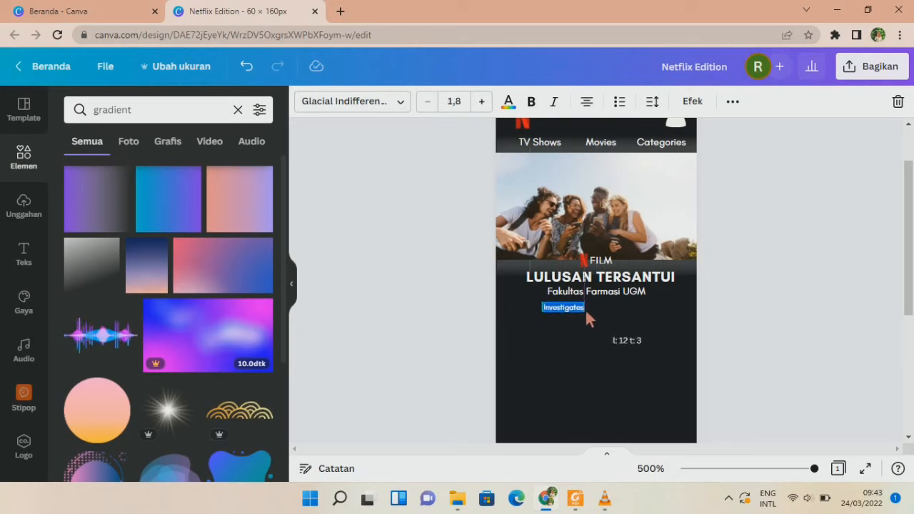
{"action": "left_click", "coordinate": [583, 336]}
Duplicate the tag as 'Emotional' beside Investigates and shift both tags left.
{"action": "left_click", "coordinate": [575, 313]}
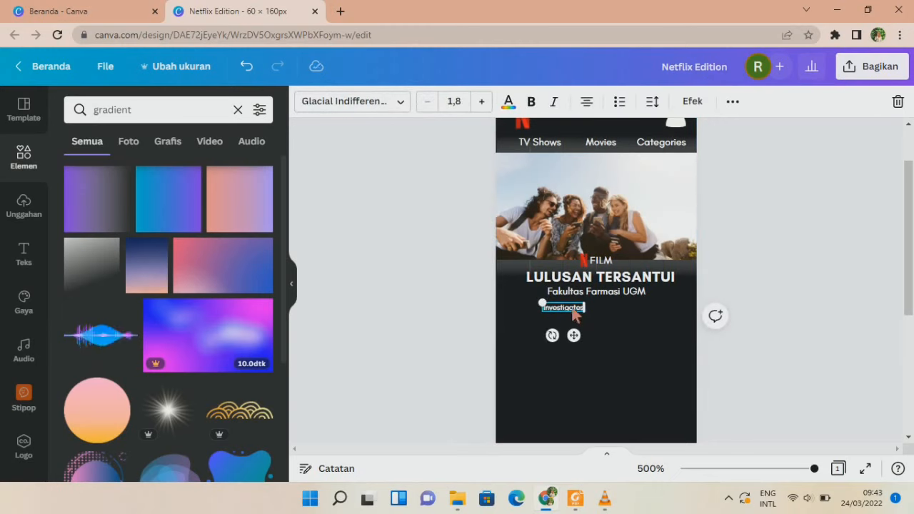
{"action": "key", "text": "ctrl+d"}
{"action": "left_click_drag", "start_coordinate": [639, 389], "coordinate": [628, 333]}
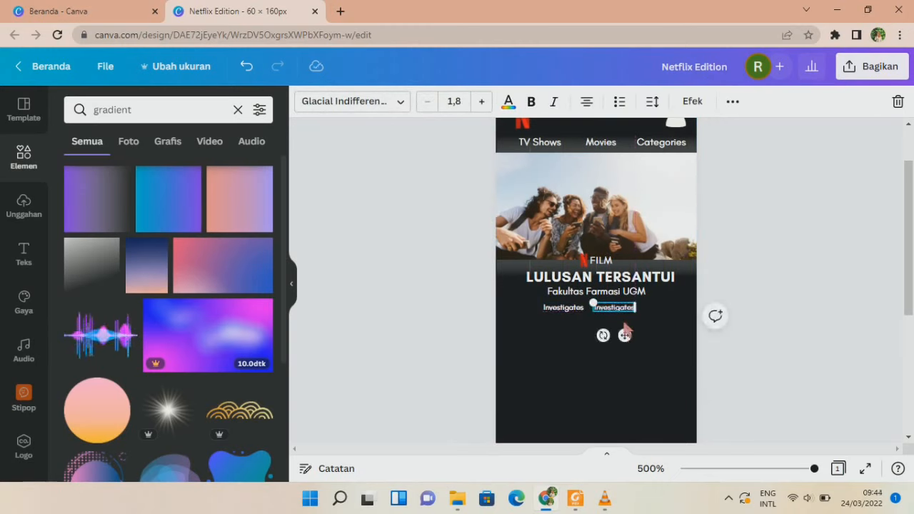
{"action": "double_click", "coordinate": [614, 309]}
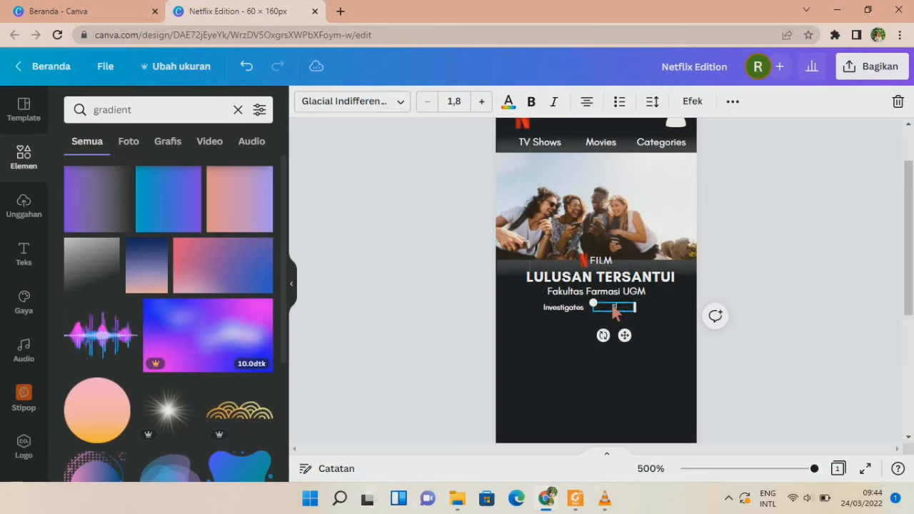
{"action": "type", "text": "Emotional"}
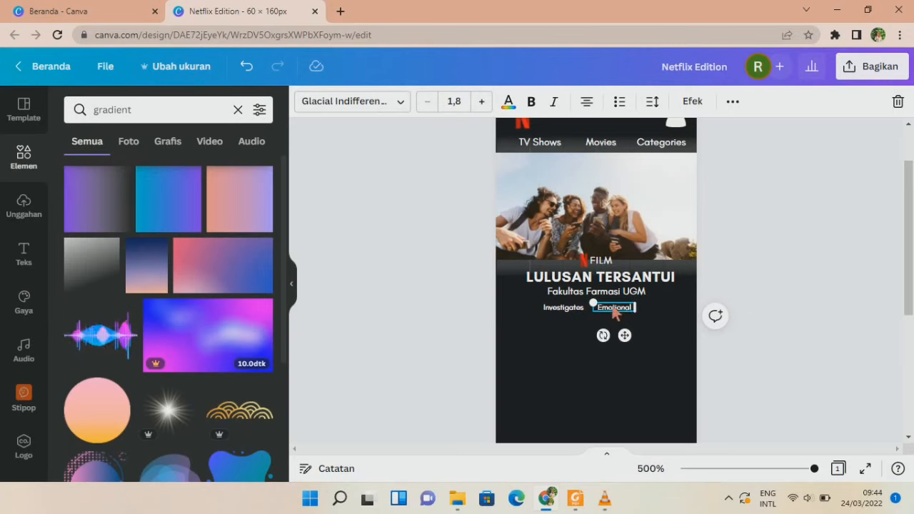
{"action": "left_click", "coordinate": [562, 333]}
{"action": "left_click", "coordinate": [564, 313]}
{"action": "left_click", "coordinate": [607, 312], "text": "shift"}
{"action": "left_click_drag", "start_coordinate": [607, 310], "coordinate": [592, 314]}
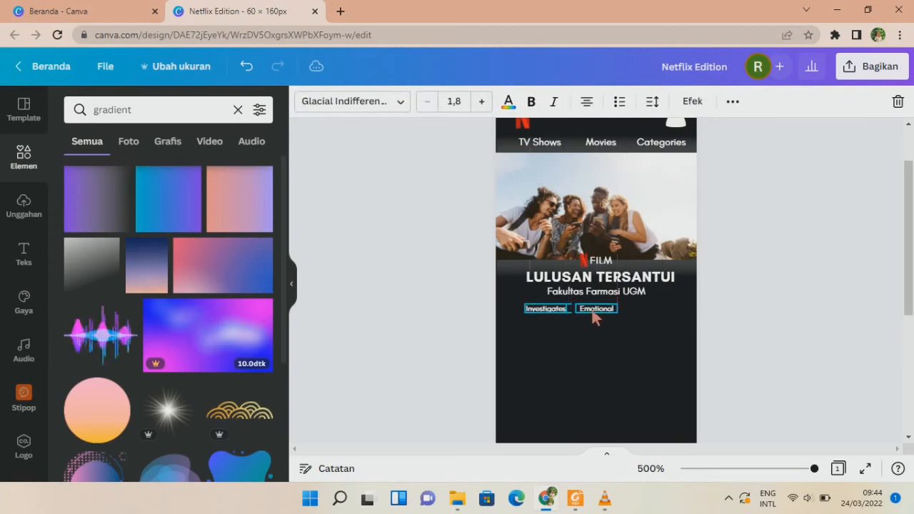
{"action": "left_click", "coordinate": [599, 330]}
Add a third tag reading 'Documentary' to the right of Emotional.
{"action": "left_click", "coordinate": [599, 310]}
{"action": "key", "text": "ctrl+d"}
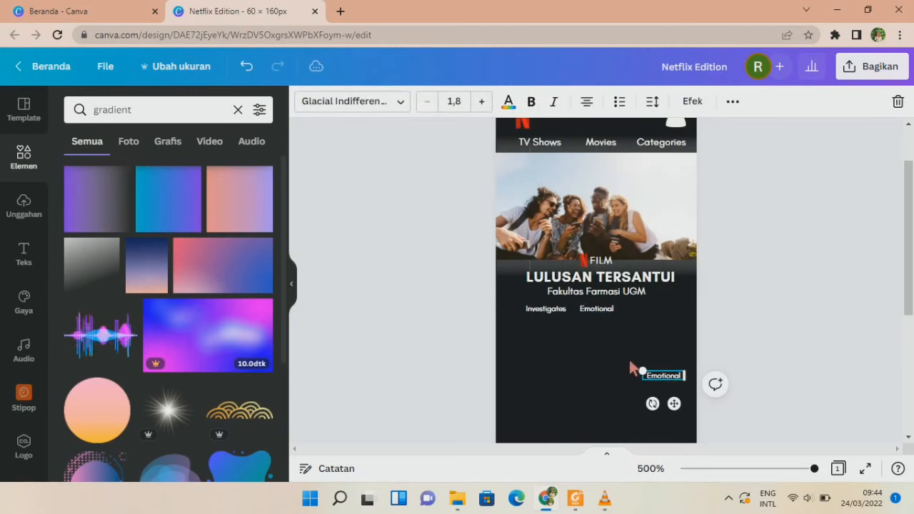
{"action": "left_click_drag", "start_coordinate": [675, 404], "coordinate": [656, 337]}
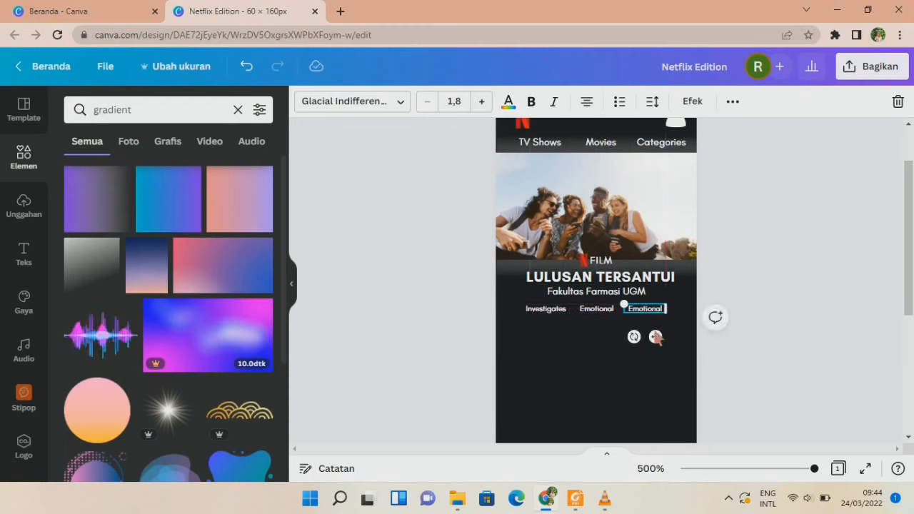
{"action": "double_click", "coordinate": [650, 312]}
{"action": "key", "text": "ctrl+c"}
{"action": "key", "text": "BackSpace"}
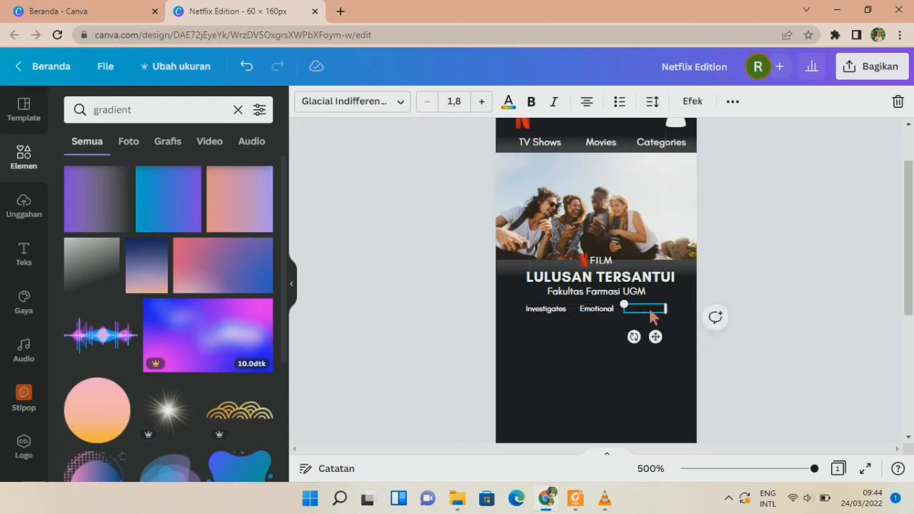
{"action": "type", "text": "Documentary"}
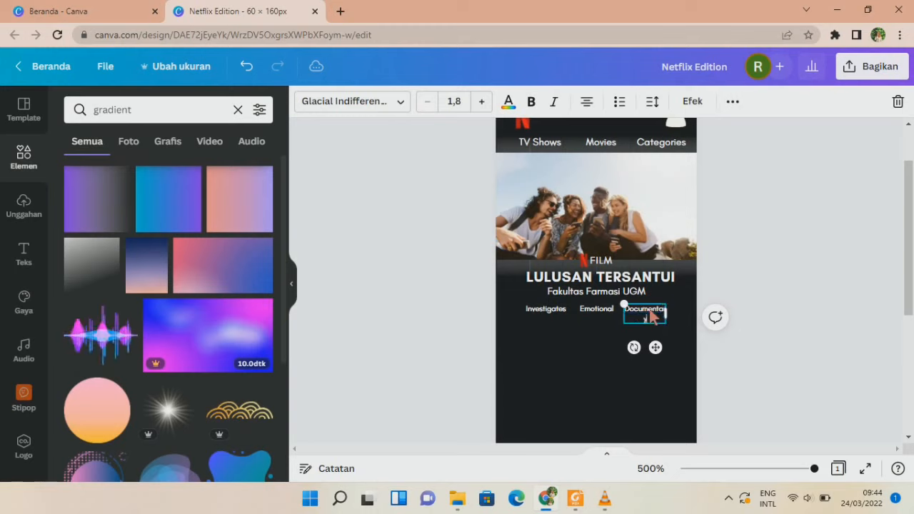
{"action": "left_click_drag", "start_coordinate": [666, 315], "coordinate": [674, 307]}
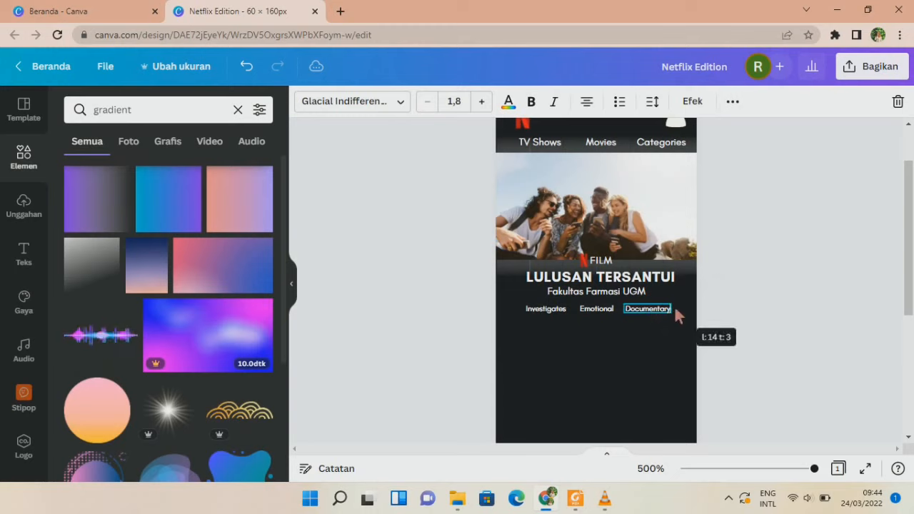
{"action": "left_click", "coordinate": [823, 283]}
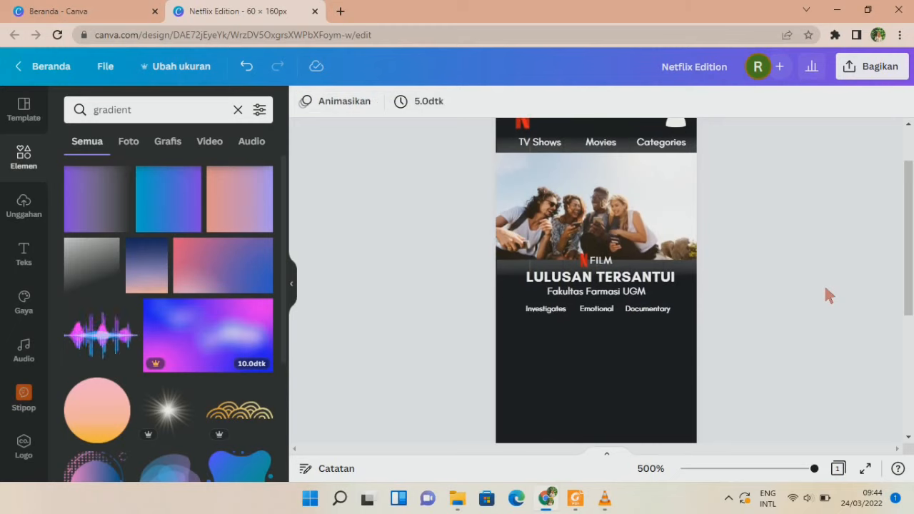
Move the three tags together into a centred row under the subtitle.
{"action": "left_click_drag", "start_coordinate": [502, 303], "coordinate": [672, 315]}
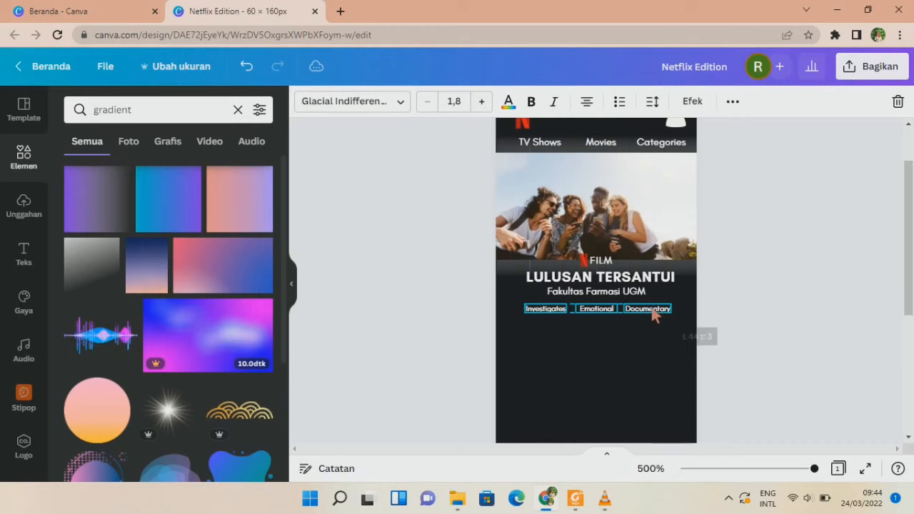
{"action": "left_click_drag", "start_coordinate": [607, 336], "coordinate": [611, 335]}
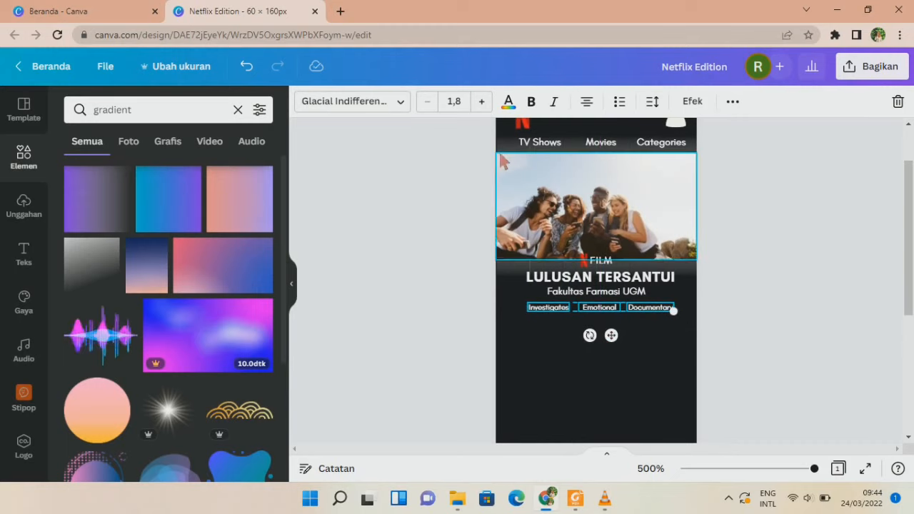
{"action": "left_click", "coordinate": [806, 332]}
{"action": "scroll", "coordinate": [806, 332], "scroll_direction": "up", "scroll_amount": 1}
{"action": "scroll", "coordinate": [806, 331], "scroll_direction": "down", "scroll_amount": 2}
{"action": "scroll", "coordinate": [807, 343], "scroll_direction": "down", "scroll_amount": 3}
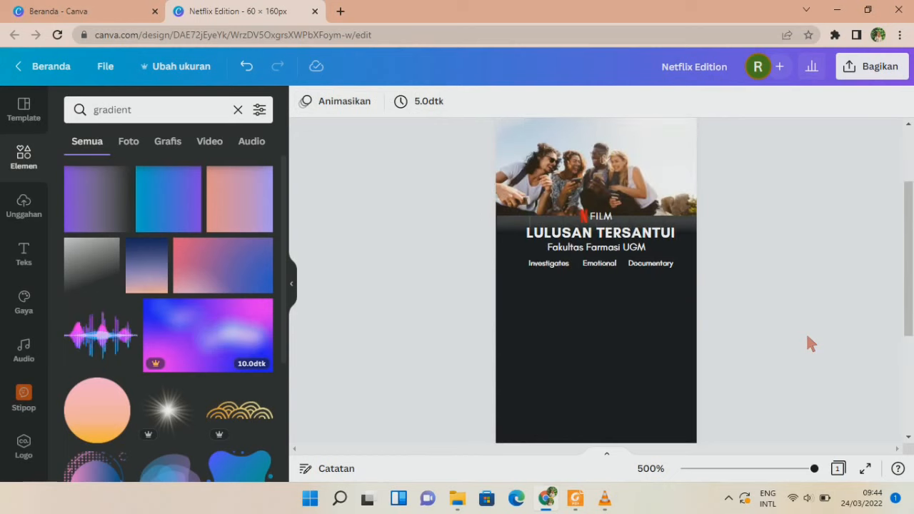
{"action": "scroll", "coordinate": [808, 338], "scroll_direction": "up", "scroll_amount": 1}
Add a white plus icon from an element search, shrink it to 4×4, and place it lower left.
{"action": "scroll", "coordinate": [808, 337], "scroll_direction": "up", "scroll_amount": 1}
{"action": "left_click", "coordinate": [236, 108]}
{"action": "type", "text": "p"}
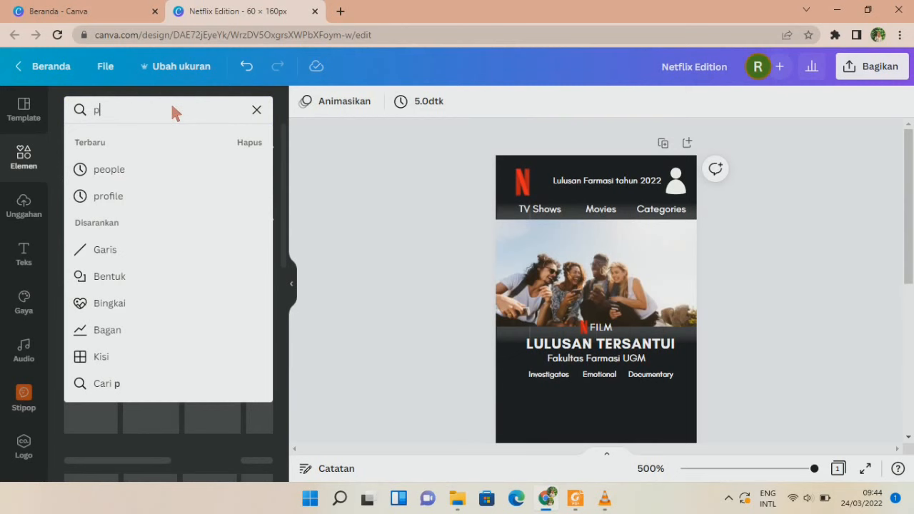
{"action": "type", "text": "lus"}
{"action": "key", "text": "Return"}
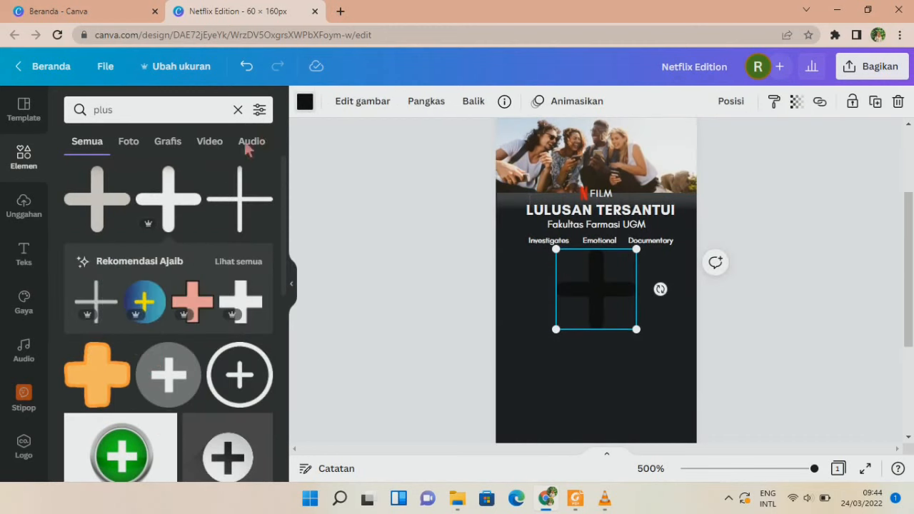
{"action": "left_click", "coordinate": [305, 100]}
{"action": "left_click_drag", "start_coordinate": [636, 250], "coordinate": [569, 320]}
{"action": "left_click_drag", "start_coordinate": [574, 353], "coordinate": [543, 283]}
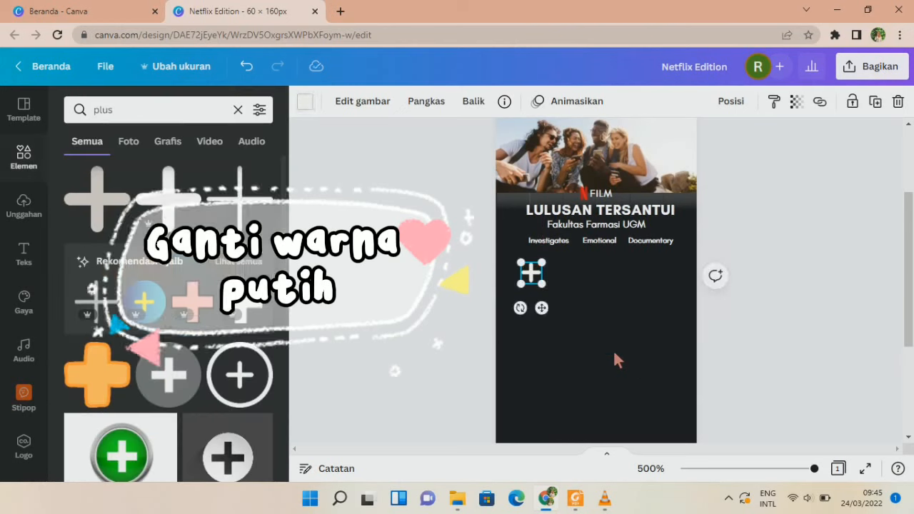
{"action": "left_click", "coordinate": [613, 349]}
Undo a stray paste and paste a copy of the Movies label beneath the plus icon.
{"action": "scroll", "coordinate": [613, 349], "scroll_direction": "up", "scroll_amount": 2}
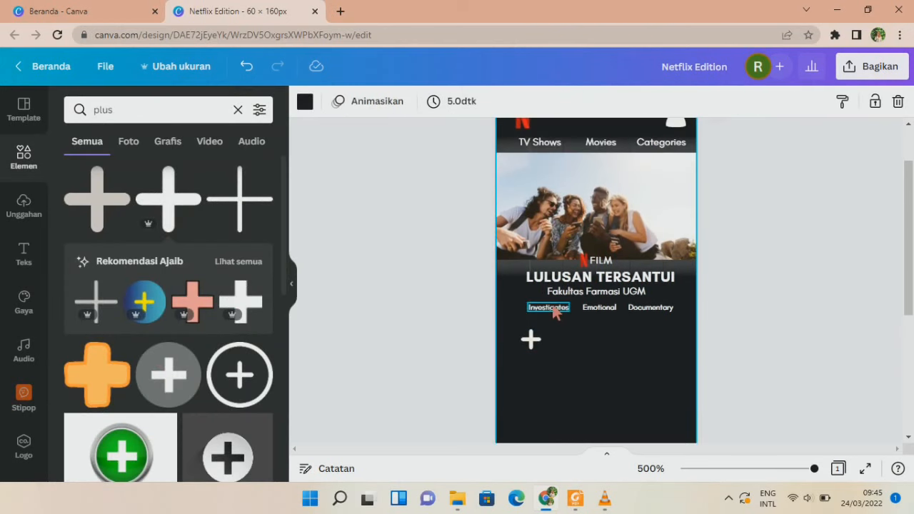
{"action": "left_click", "coordinate": [550, 307]}
{"action": "scroll", "coordinate": [599, 207], "scroll_direction": "up", "scroll_amount": 2}
{"action": "left_click", "coordinate": [602, 209]}
{"action": "key", "text": "ctrl+v"}
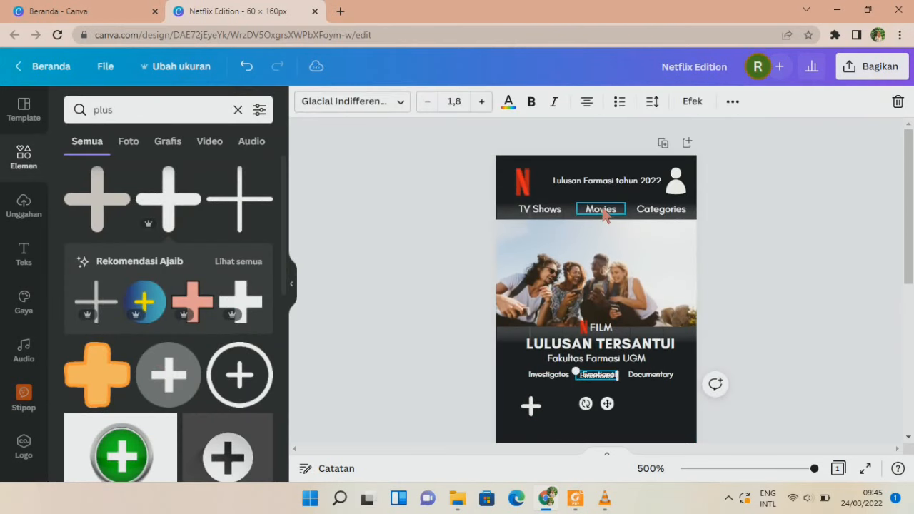
{"action": "key", "text": "ctrl+z"}
{"action": "left_click", "coordinate": [603, 212]}
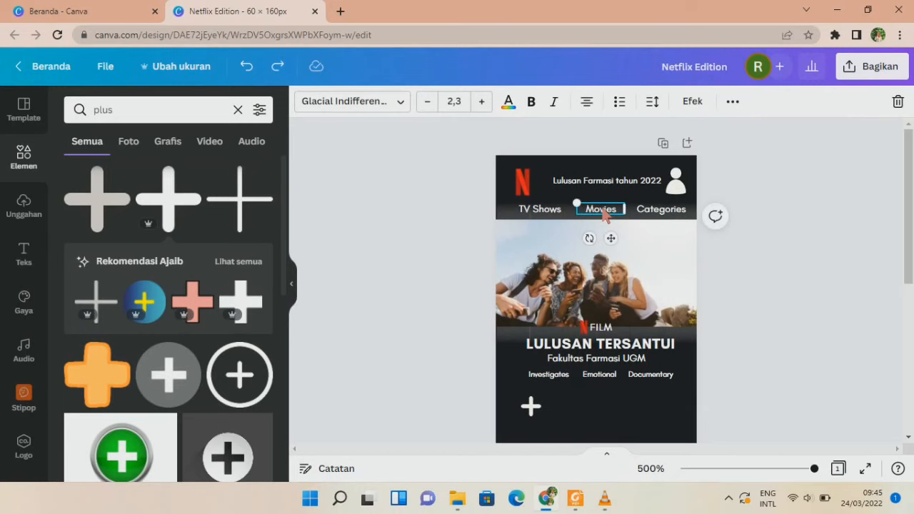
{"action": "key", "text": "ctrl+v"}
{"action": "scroll", "coordinate": [643, 286], "scroll_direction": "down", "scroll_amount": 2}
{"action": "left_click_drag", "start_coordinate": [678, 174], "coordinate": [543, 329]}
Retype the copied label as 'My List' and nudge it into place under the plus.
{"action": "double_click", "coordinate": [530, 299]}
{"action": "key", "text": "BackSpace"}
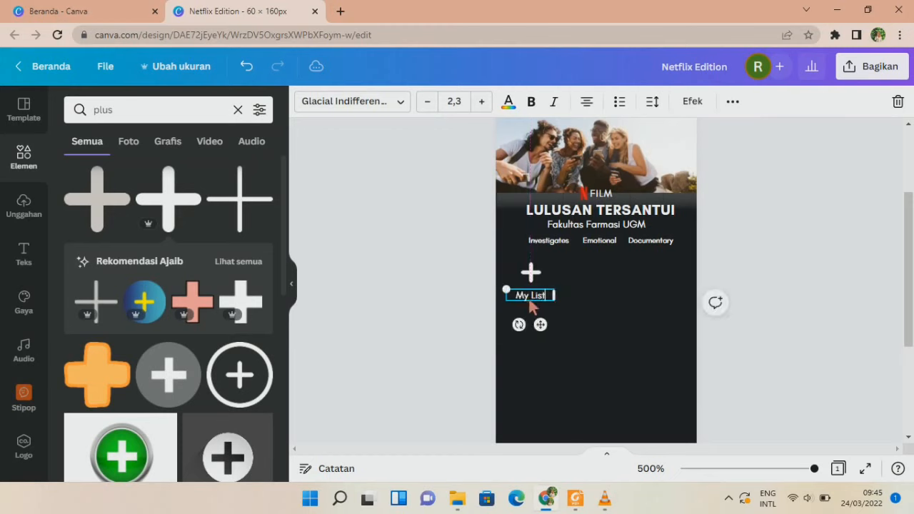
{"action": "left_click", "coordinate": [720, 371]}
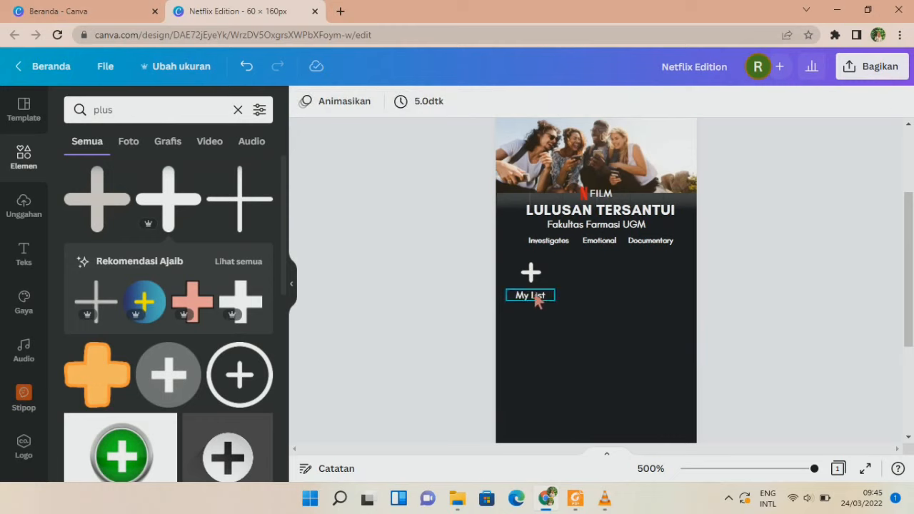
{"action": "left_click", "coordinate": [535, 295]}
{"action": "key", "text": "Up"}
{"action": "key", "text": "Up"}
{"action": "key", "text": "Down"}
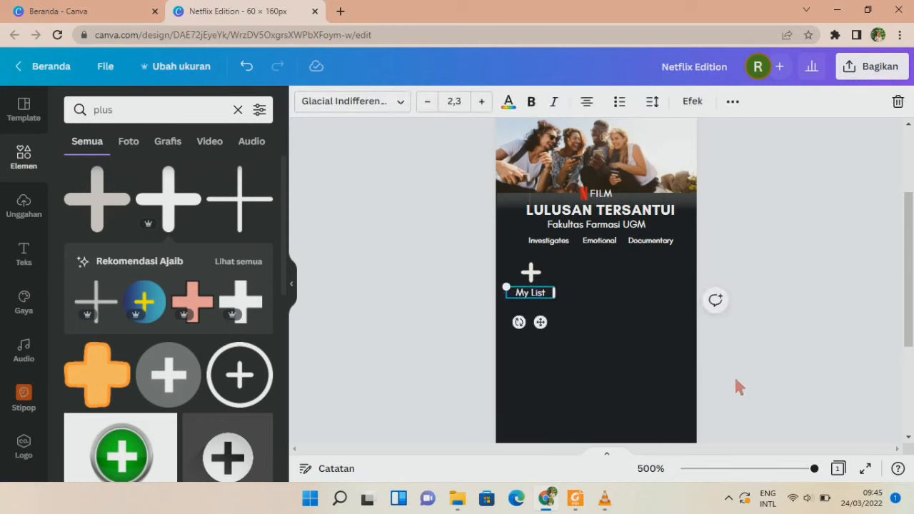
{"action": "left_click", "coordinate": [737, 383]}
{"action": "left_click", "coordinate": [238, 111]}
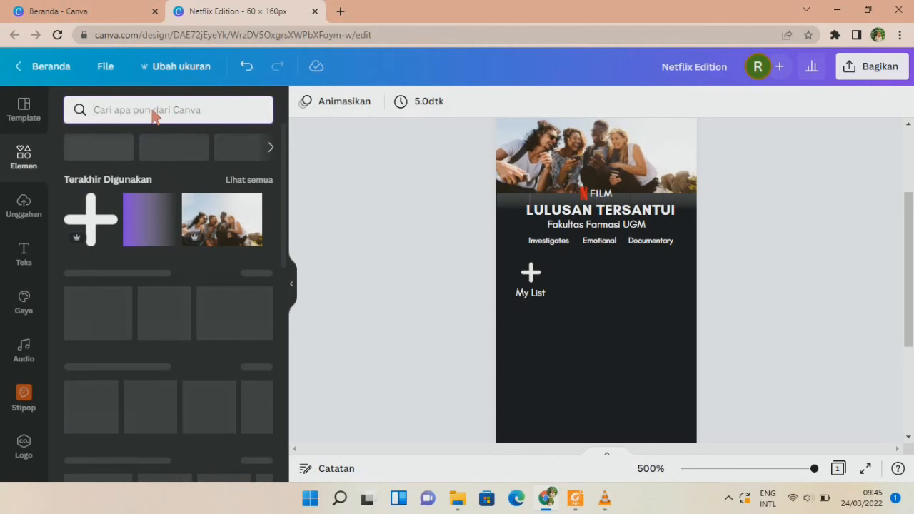
Search graphics for 'play' and add the PLAY button graphic to the page.
{"action": "type", "text": "play"}
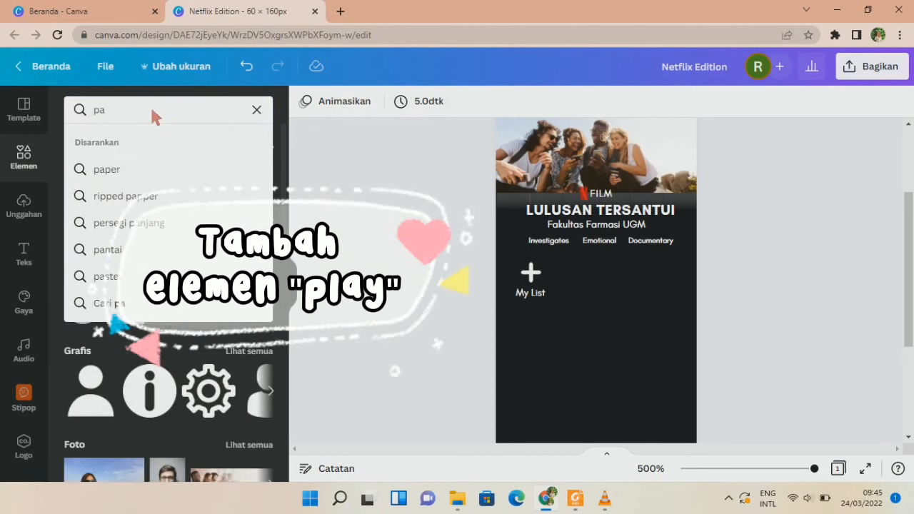
{"action": "key", "text": "Return"}
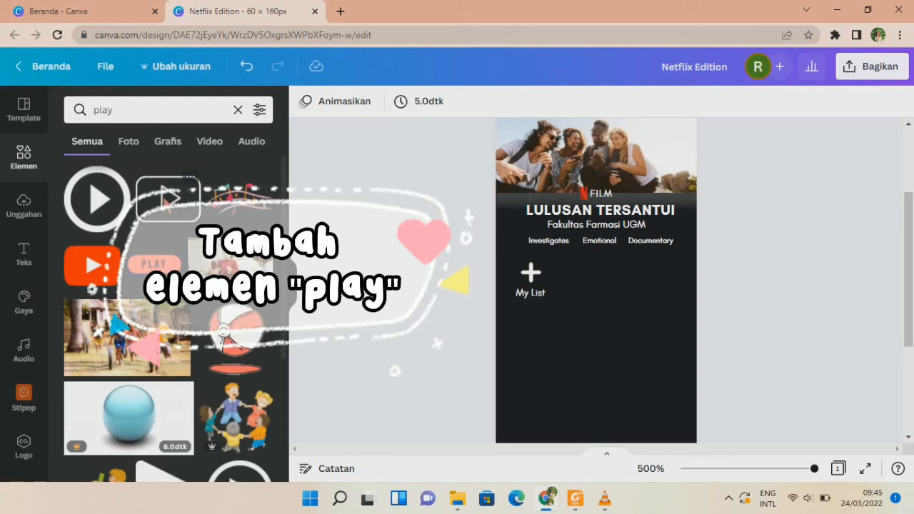
{"action": "scroll", "coordinate": [166, 201], "scroll_direction": "down", "scroll_amount": 10}
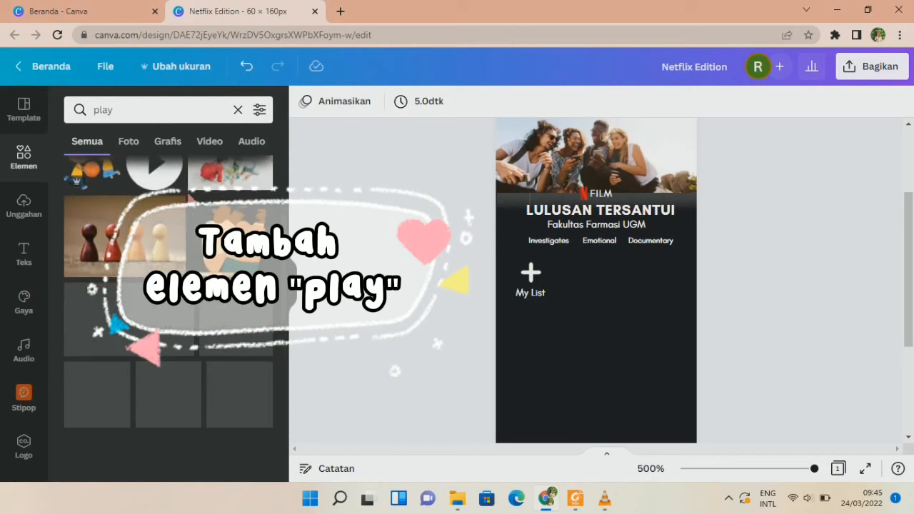
{"action": "left_click", "coordinate": [172, 146]}
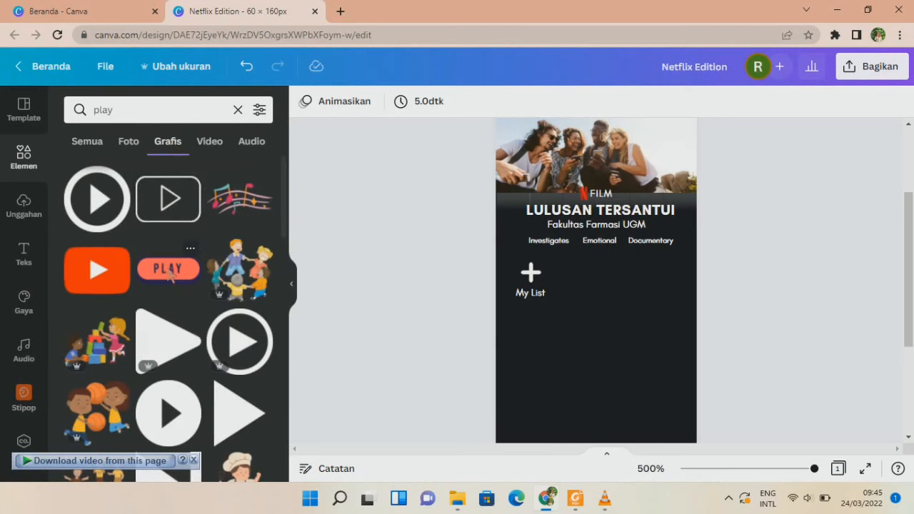
{"action": "left_click", "coordinate": [170, 269]}
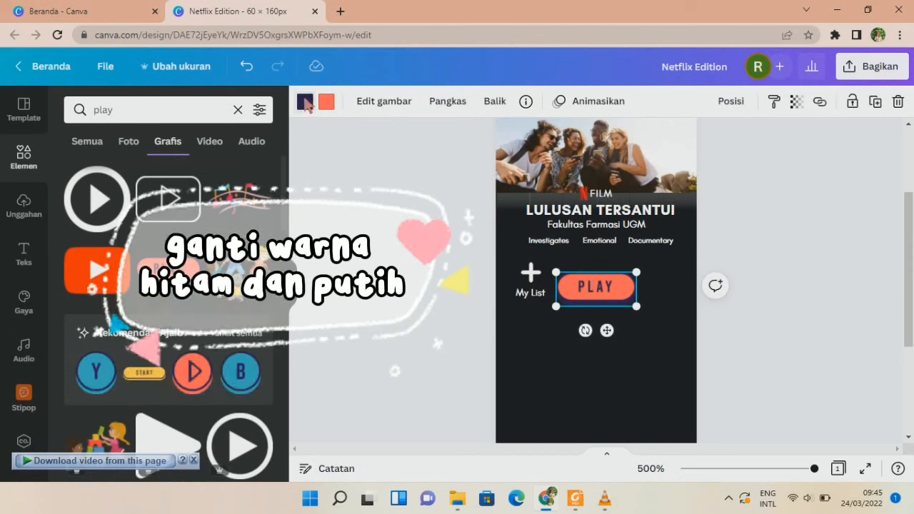
Give the PLAY button a white outline and black fill, then shrink it beside the plus.
{"action": "left_click", "coordinate": [305, 101]}
{"action": "left_click", "coordinate": [89, 208]}
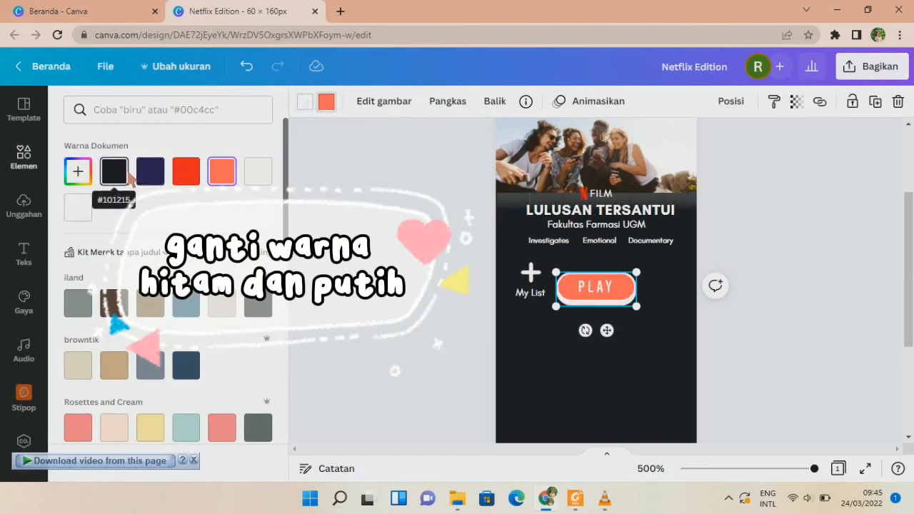
{"action": "left_click", "coordinate": [115, 171]}
{"action": "left_click_drag", "start_coordinate": [635, 306], "coordinate": [615, 305]}
{"action": "left_click", "coordinate": [506, 277]}
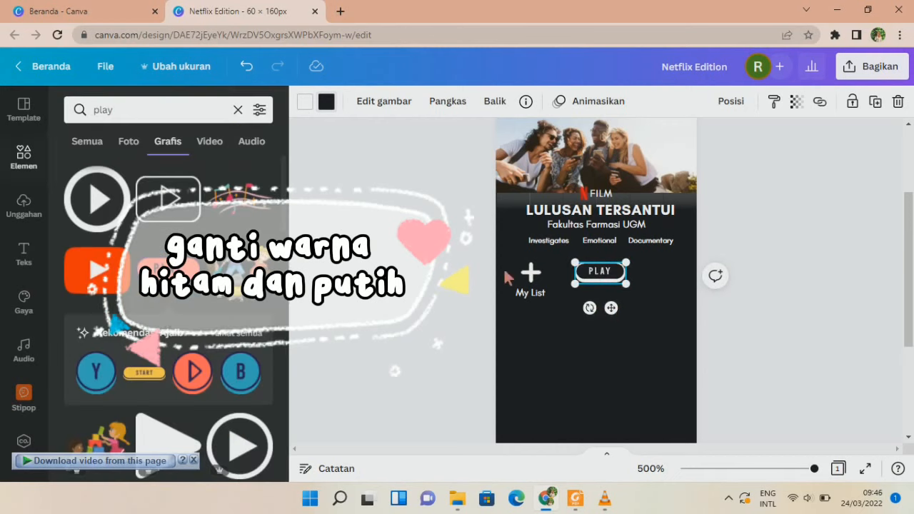
Shift the plus icon and My List label slightly to the right.
{"action": "left_click", "coordinate": [530, 275]}
{"action": "left_click", "coordinate": [536, 292], "text": "shift"}
{"action": "left_click_drag", "start_coordinate": [541, 323], "coordinate": [547, 322]}
{"action": "left_click", "coordinate": [461, 260]}
{"action": "scroll", "coordinate": [461, 259], "scroll_direction": "up", "scroll_amount": 1}
{"action": "scroll", "coordinate": [463, 266], "scroll_direction": "down", "scroll_amount": 1}
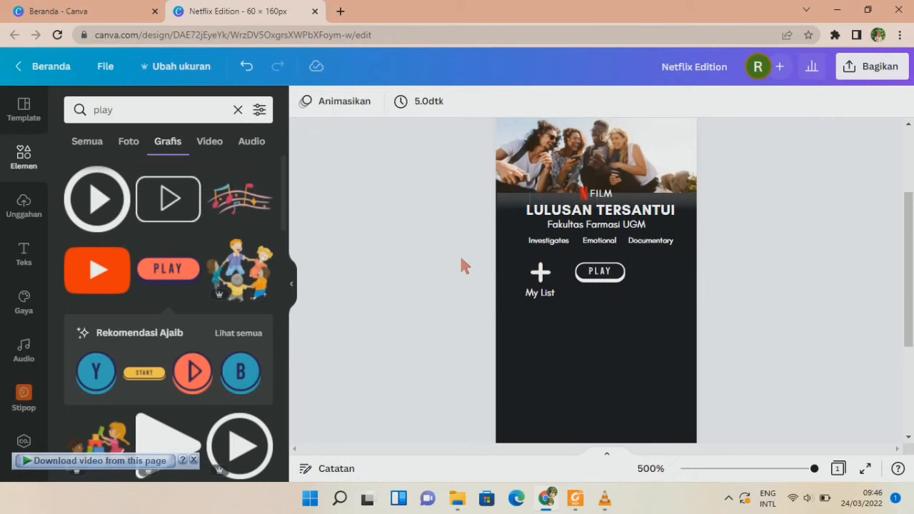
Search Elements for 'info' and add the circled i graphic to the page.
{"action": "left_click", "coordinate": [238, 110]}
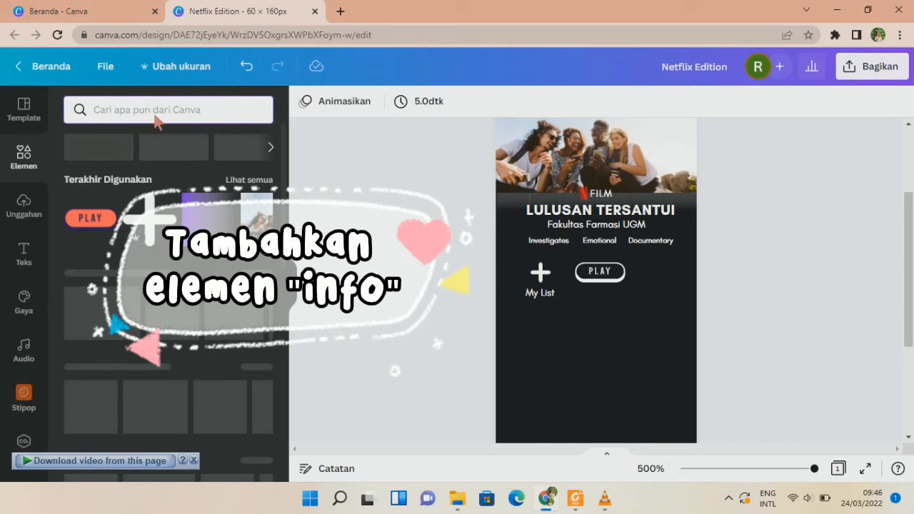
{"action": "type", "text": "info"}
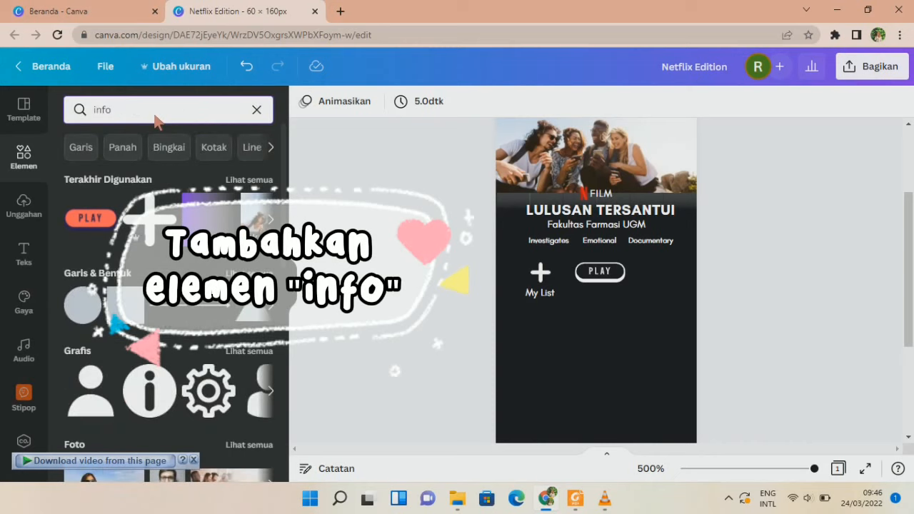
{"action": "key", "text": "Return"}
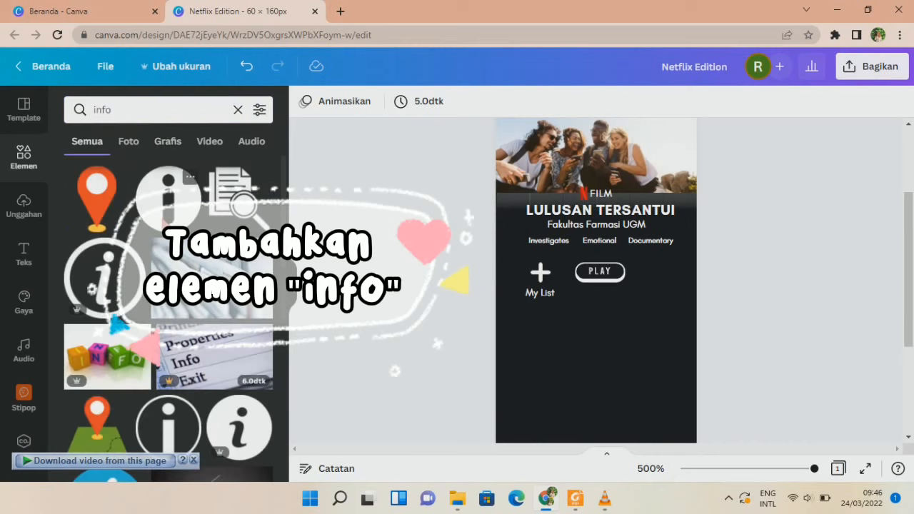
{"action": "left_click", "coordinate": [168, 194]}
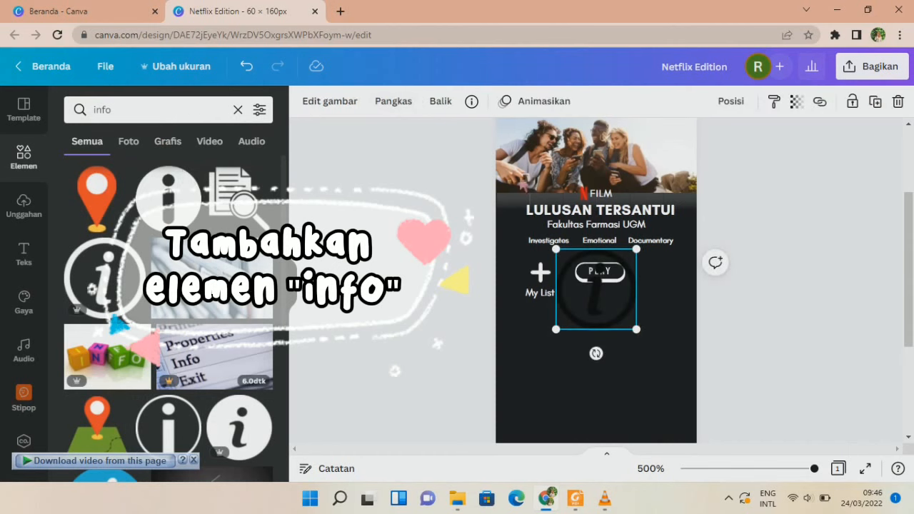
Colour the info icon white, shrink it, and place it right of PLAY.
{"action": "left_click", "coordinate": [305, 101]}
{"action": "left_click", "coordinate": [221, 172]}
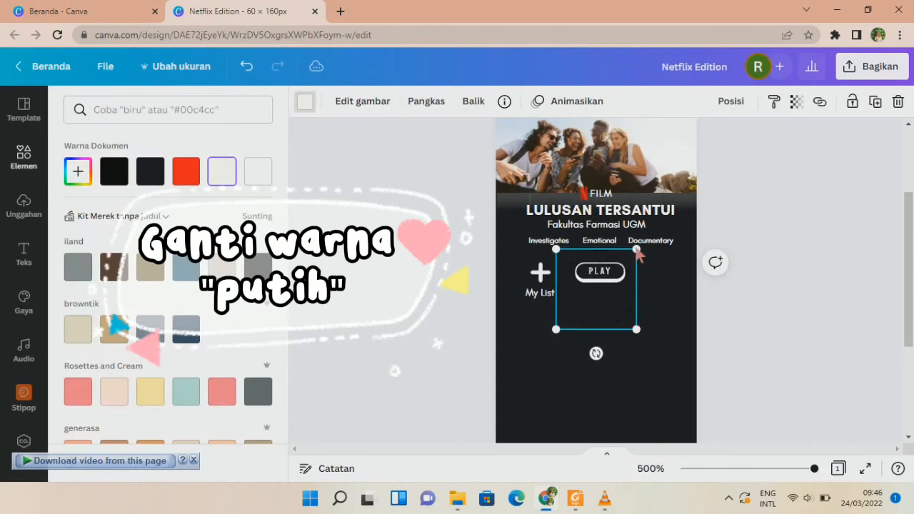
{"action": "left_click_drag", "start_coordinate": [637, 250], "coordinate": [577, 311]}
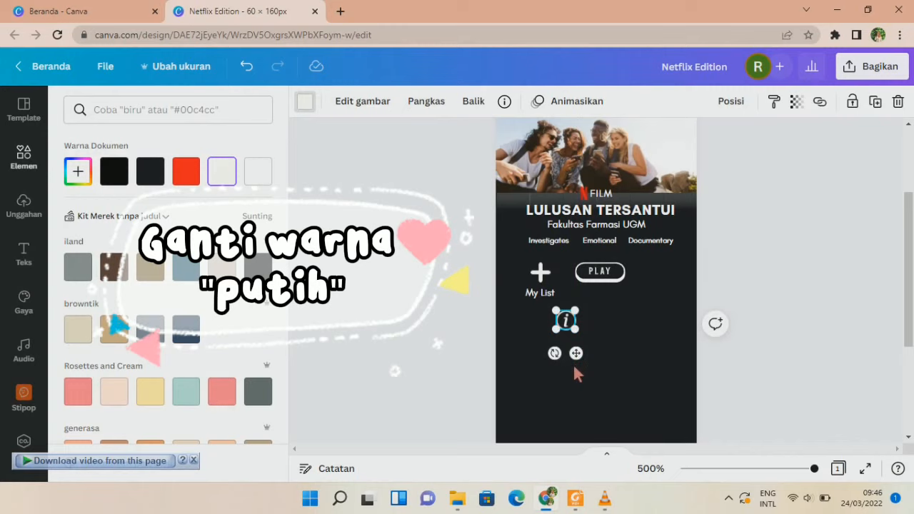
{"action": "left_click_drag", "start_coordinate": [575, 353], "coordinate": [667, 310]}
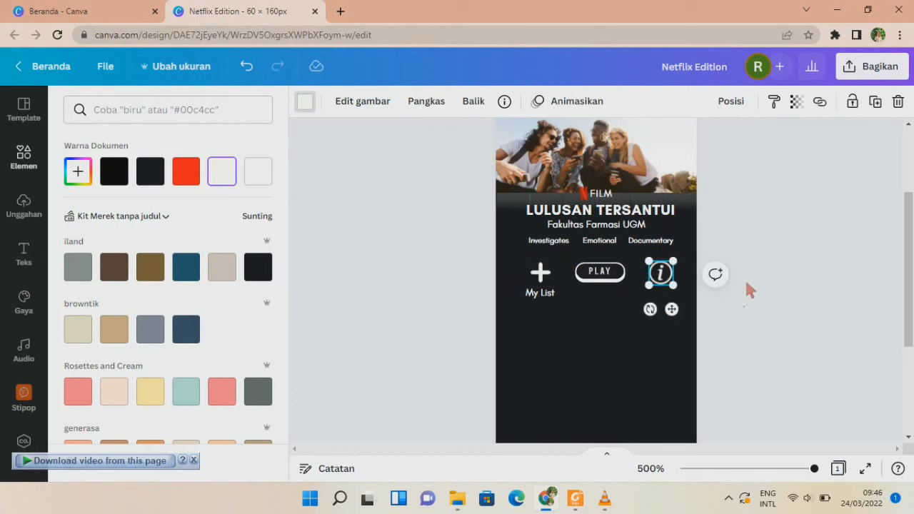
{"action": "left_click", "coordinate": [748, 229]}
Copy the My List label under the info icon and change it to Info.
{"action": "left_click", "coordinate": [537, 295]}
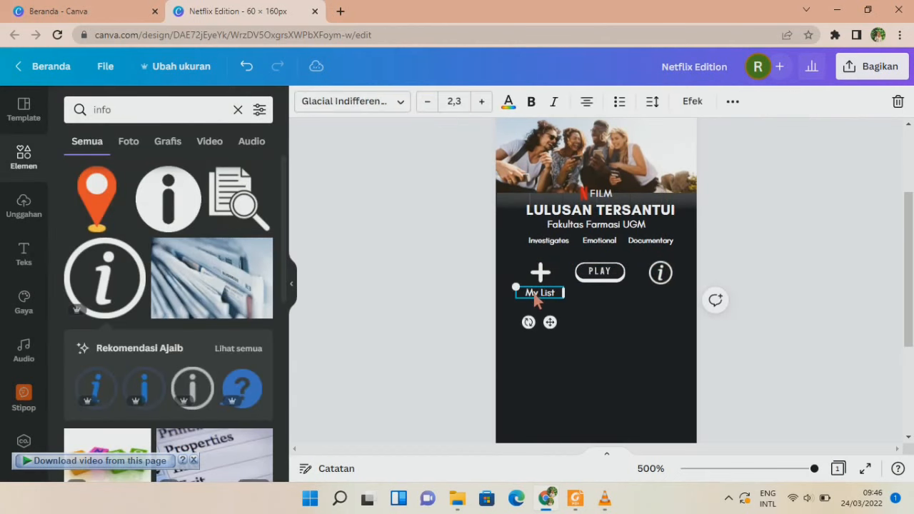
{"action": "left_click_drag", "start_coordinate": [538, 301], "coordinate": [667, 322]}
{"action": "double_click", "coordinate": [652, 297]}
{"action": "key", "text": "BackSpace"}
{"action": "left_click", "coordinate": [729, 291]}
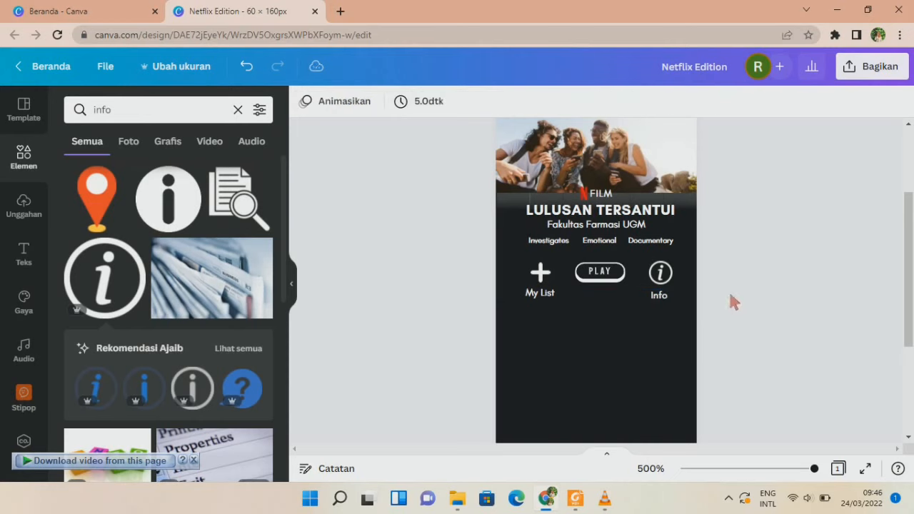
Shift the info icon and Info label left, and the plus icon and My List right.
{"action": "scroll", "coordinate": [750, 265], "scroll_direction": "up", "scroll_amount": 1}
{"action": "scroll", "coordinate": [686, 275], "scroll_direction": "down", "scroll_amount": 1}
{"action": "left_click", "coordinate": [664, 277]}
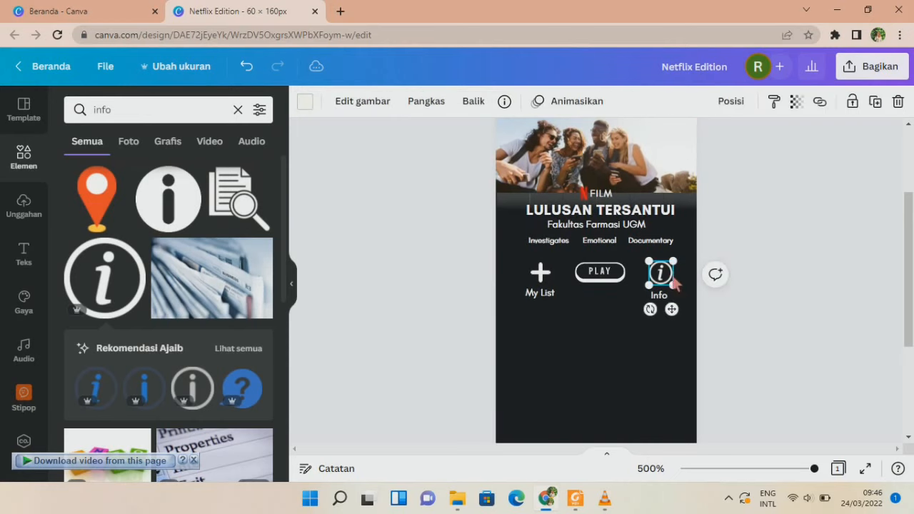
{"action": "left_click", "coordinate": [662, 293], "text": "shift"}
{"action": "left_click_drag", "start_coordinate": [672, 323], "coordinate": [664, 330]}
{"action": "left_click", "coordinate": [554, 304]}
{"action": "left_click", "coordinate": [540, 277]}
{"action": "left_click", "coordinate": [541, 300], "text": "shift"}
{"action": "left_click_drag", "start_coordinate": [550, 321], "coordinate": [556, 328]}
{"action": "left_click", "coordinate": [739, 327]}
Move the Info label up under the i icon and nudge the plus icon into alignment.
{"action": "scroll", "coordinate": [739, 327], "scroll_direction": "up", "scroll_amount": 1}
{"action": "left_click", "coordinate": [650, 364]}
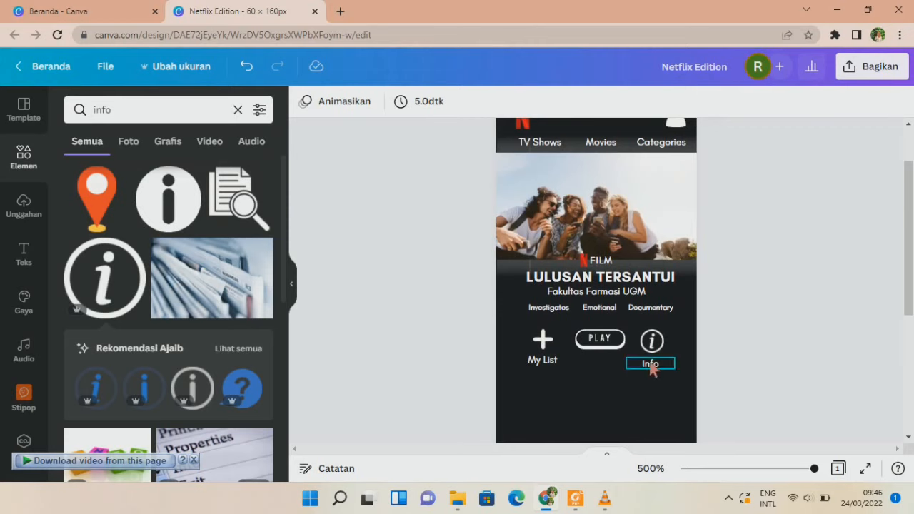
{"action": "left_click_drag", "start_coordinate": [650, 365], "coordinate": [661, 355]}
{"action": "left_click", "coordinate": [755, 333]}
{"action": "left_click", "coordinate": [666, 346]}
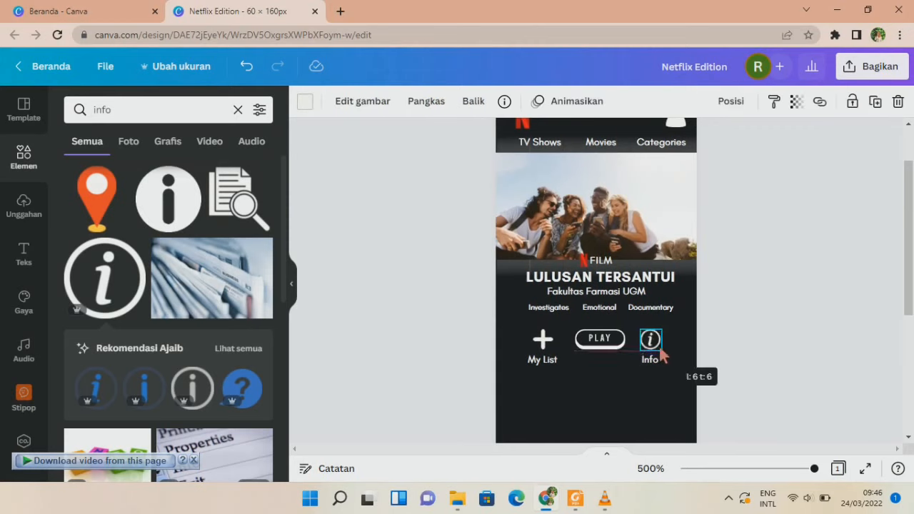
{"action": "left_click", "coordinate": [781, 310]}
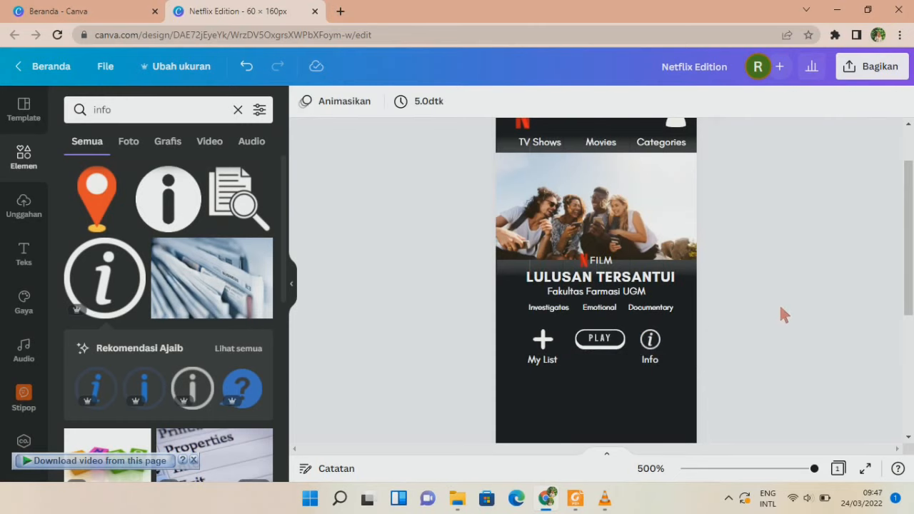
{"action": "left_click", "coordinate": [543, 347]}
{"action": "left_click_drag", "start_coordinate": [541, 350], "coordinate": [538, 352]}
{"action": "left_click", "coordinate": [835, 325]}
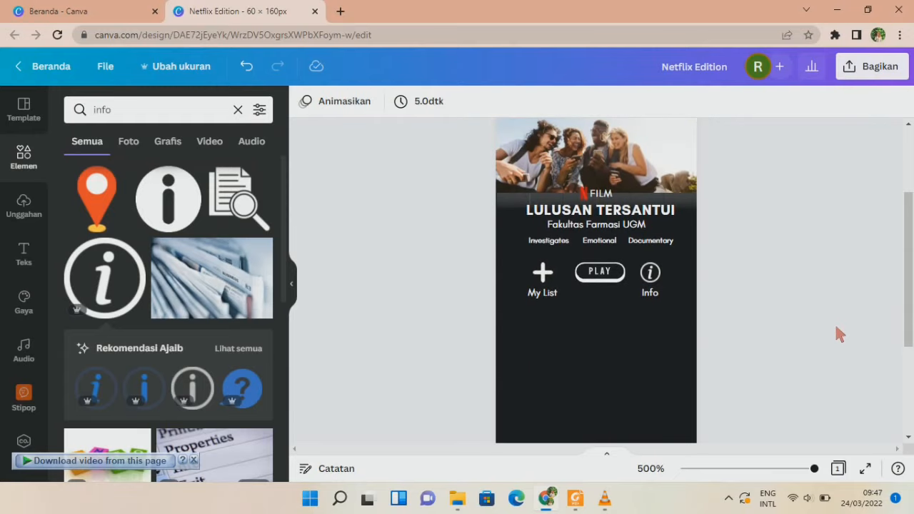
{"action": "scroll", "coordinate": [837, 333], "scroll_direction": "down", "scroll_amount": 2}
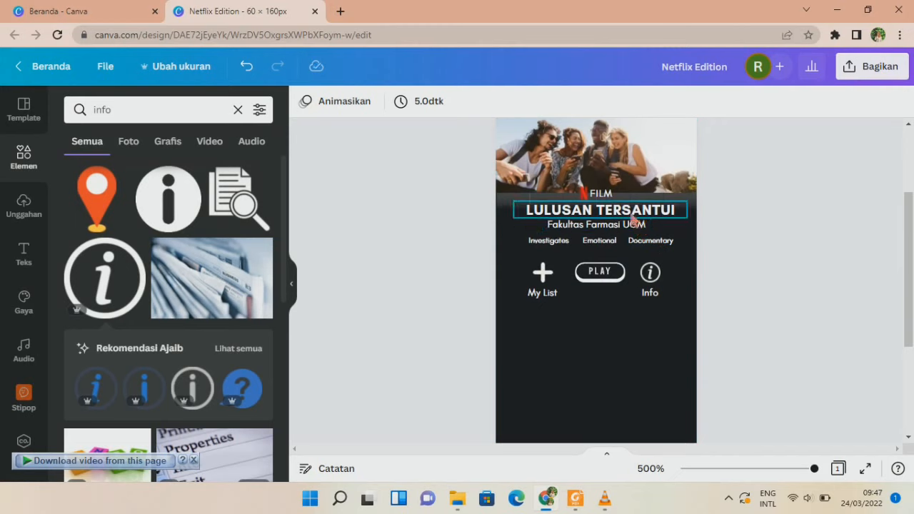
Duplicate the LULUSAN TERSANTUI title below the row, retype it 'Top 6 in FA Today', and shrink it.
{"action": "left_click", "coordinate": [632, 220]}
{"action": "key", "text": "ctrl+d"}
{"action": "left_click_drag", "start_coordinate": [671, 277], "coordinate": [597, 320]}
{"action": "double_click", "coordinate": [593, 322]}
{"action": "key", "text": "BackSpace"}
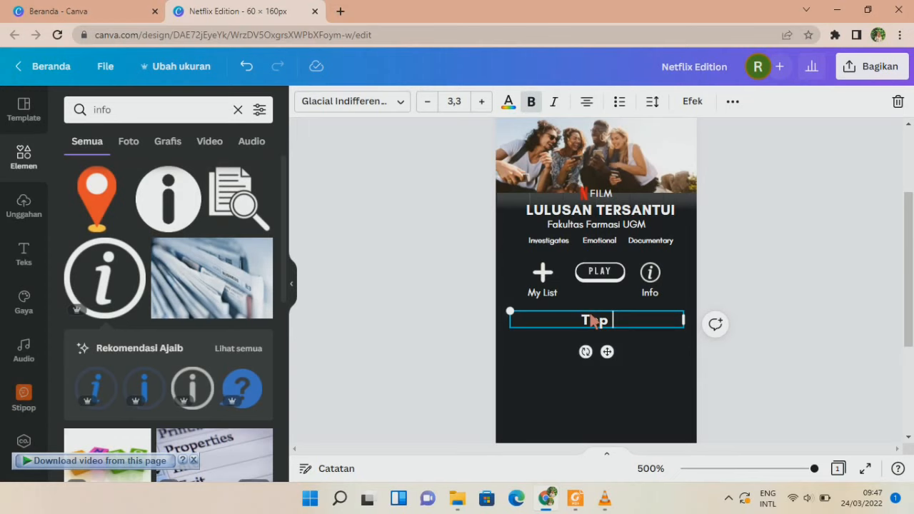
{"action": "type", "text": "Top 6 in"}
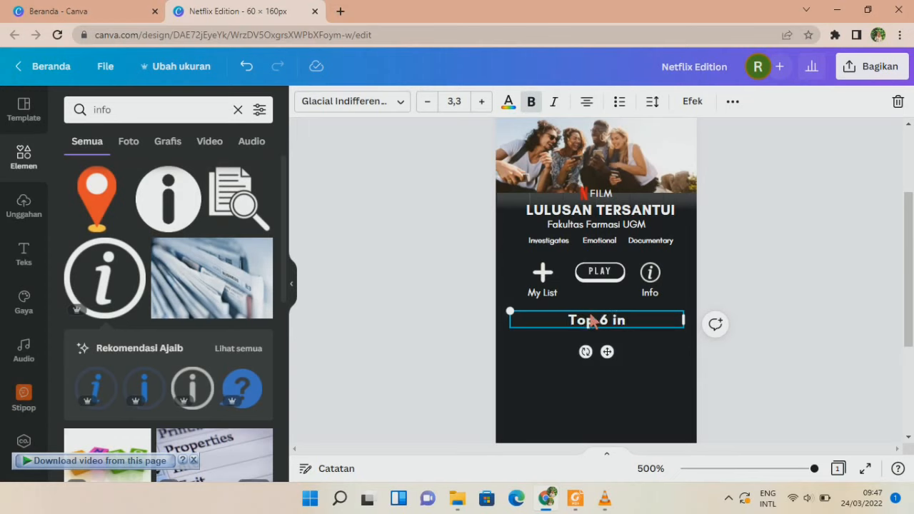
{"action": "type", "text": " FA Today"}
{"action": "key", "text": "ctrl+a"}
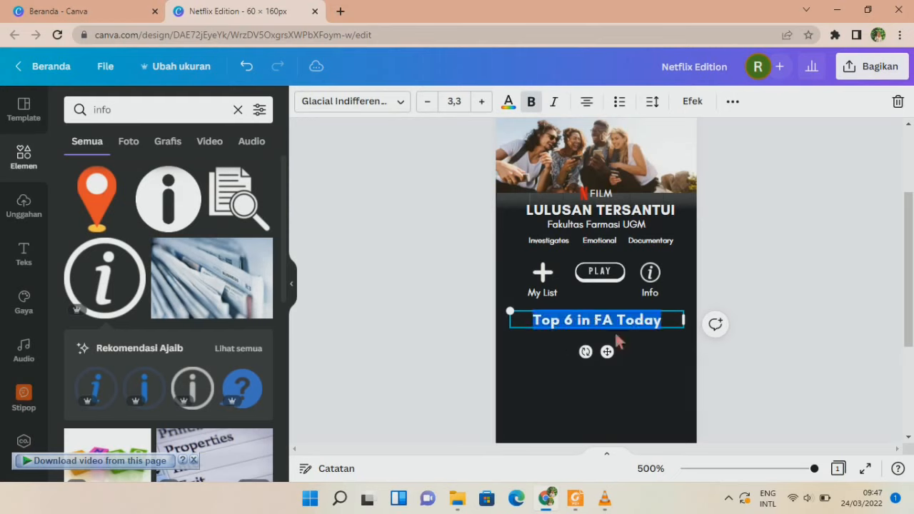
{"action": "left_click_drag", "start_coordinate": [683, 320], "coordinate": [589, 321]}
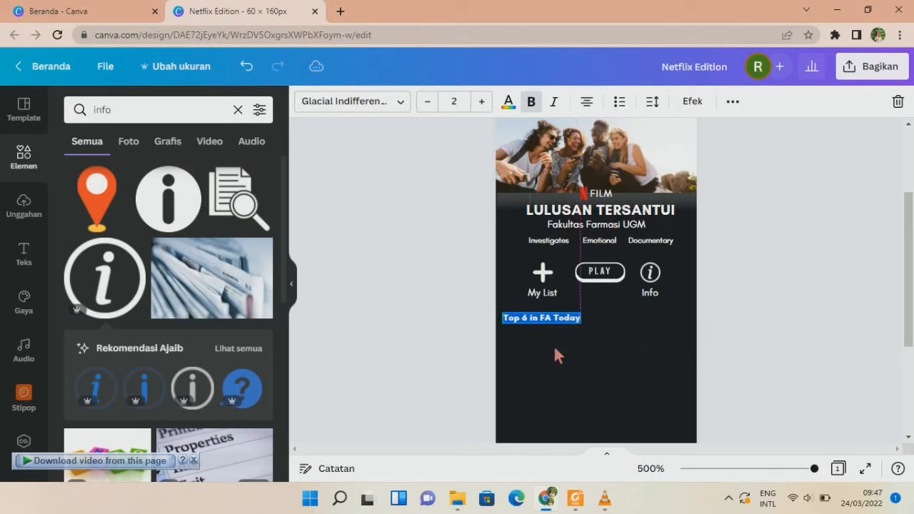
{"action": "left_click", "coordinate": [437, 300]}
Re-run the people search in Elements, filtered to graphics, to find a picture frame.
{"action": "scroll", "coordinate": [437, 302], "scroll_direction": "down", "scroll_amount": 2}
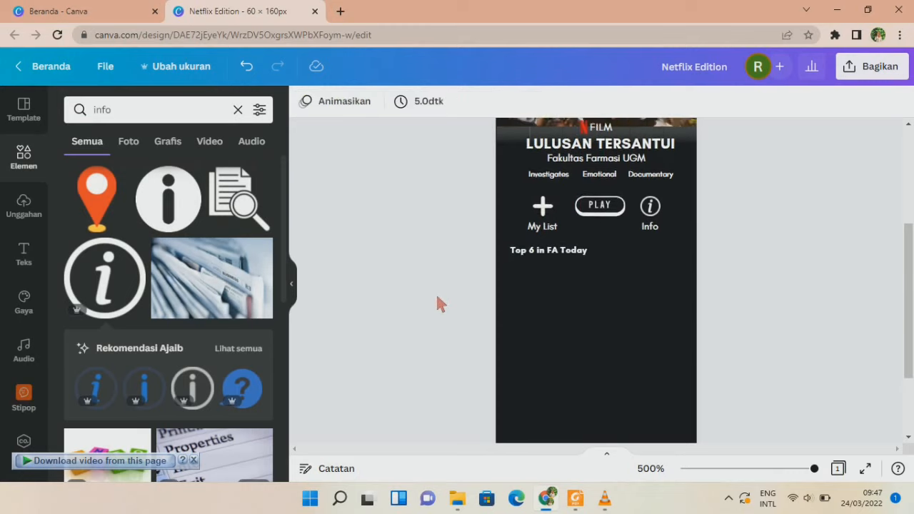
{"action": "left_click", "coordinate": [17, 154]}
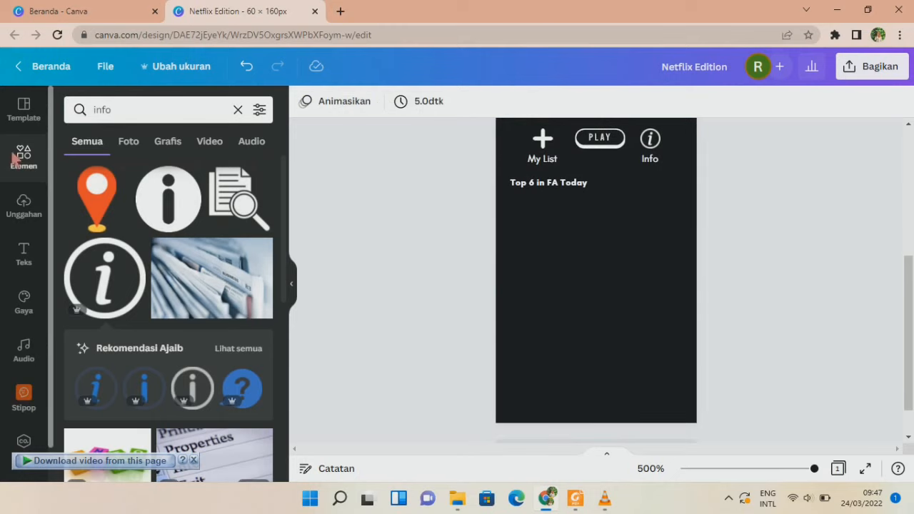
{"action": "left_click", "coordinate": [193, 114]}
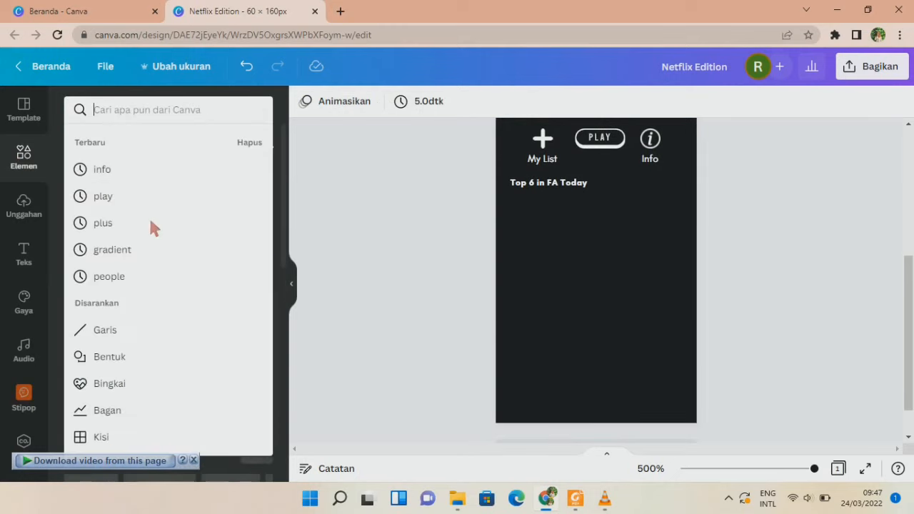
{"action": "left_click", "coordinate": [108, 276]}
{"action": "scroll", "coordinate": [111, 285], "scroll_direction": "down", "scroll_amount": 5}
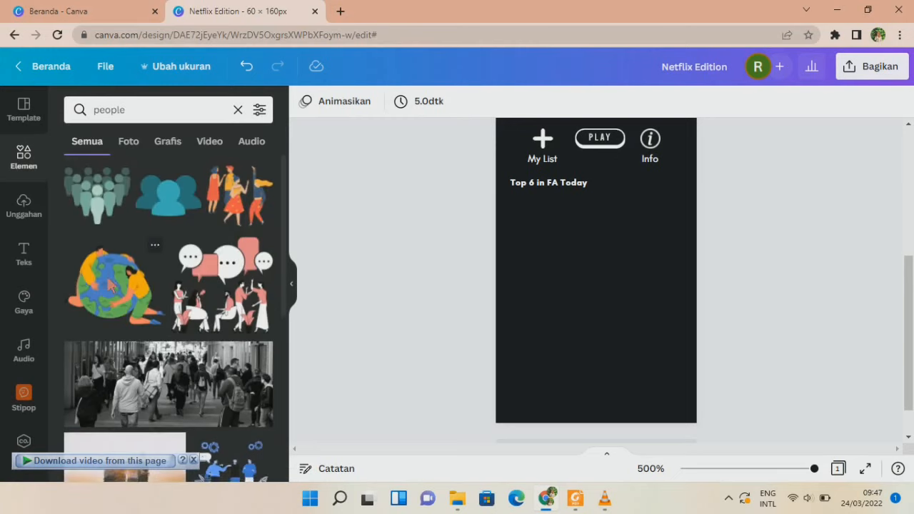
{"action": "left_click", "coordinate": [169, 140]}
{"action": "scroll", "coordinate": [198, 223], "scroll_direction": "down", "scroll_amount": 10}
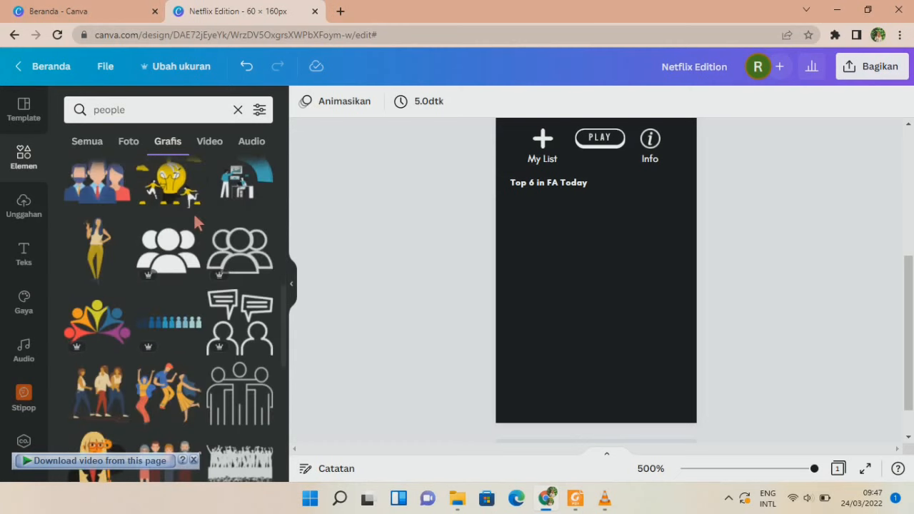
{"action": "scroll", "coordinate": [198, 223], "scroll_direction": "down", "scroll_amount": 3}
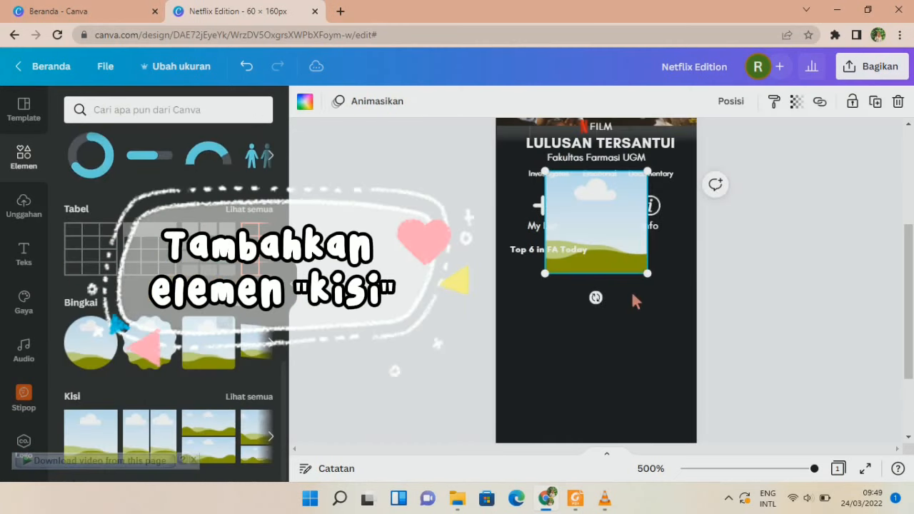
Shrink the frame under the Top 6 heading and duplicate it into a row of three.
{"action": "left_click", "coordinate": [479, 279]}
{"action": "left_click_drag", "start_coordinate": [615, 267], "coordinate": [567, 315]}
{"action": "left_click_drag", "start_coordinate": [550, 353], "coordinate": [550, 300]}
{"action": "key", "text": "ctrl+d"}
{"action": "left_click_drag", "start_coordinate": [607, 361], "coordinate": [591, 281]}
{"action": "key", "text": "ctrl+d"}
{"action": "left_click_drag", "start_coordinate": [668, 361], "coordinate": [663, 294]}
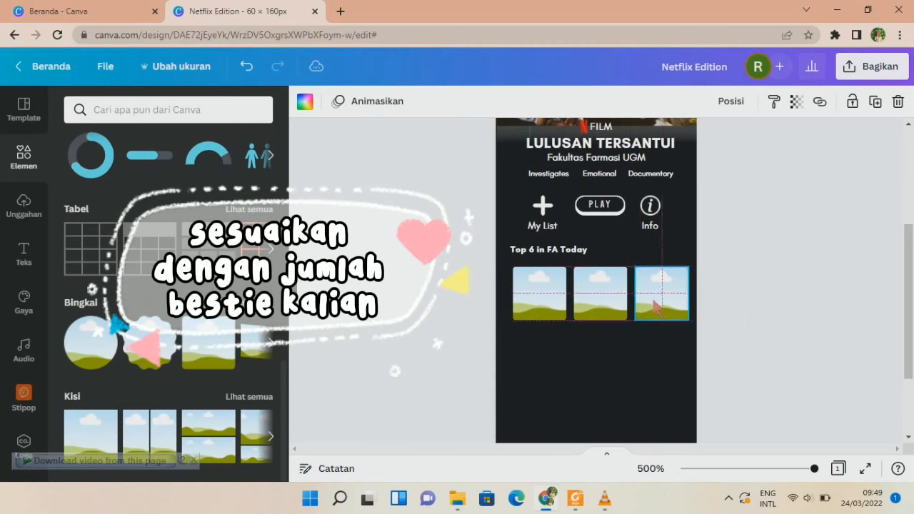
{"action": "left_click", "coordinate": [749, 347]}
Duplicate the row of three frames into a second row below it.
{"action": "scroll", "coordinate": [549, 227], "scroll_direction": "down", "scroll_amount": 1}
{"action": "left_click", "coordinate": [549, 227]}
{"action": "left_click", "coordinate": [600, 230], "text": "shift"}
{"action": "left_click", "coordinate": [659, 232], "text": "shift"}
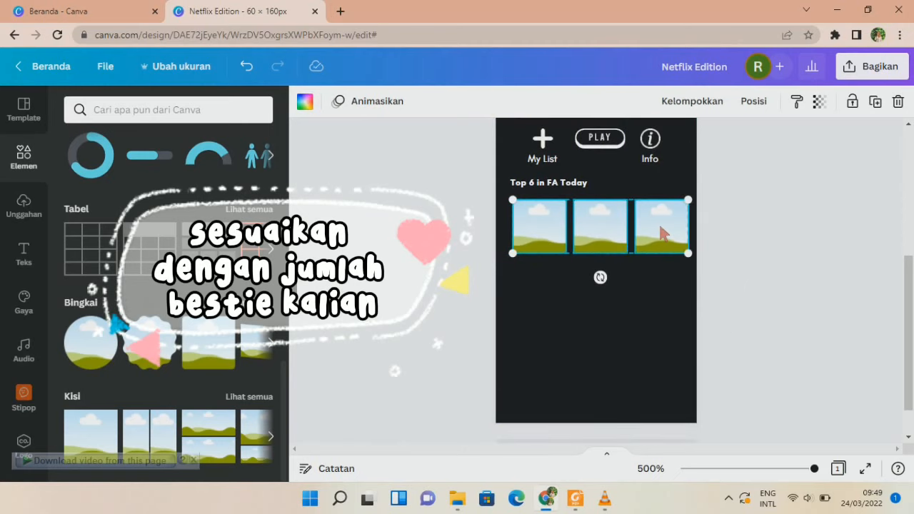
{"action": "key", "text": "ctrl+d"}
{"action": "left_click_drag", "start_coordinate": [594, 300], "coordinate": [534, 313]}
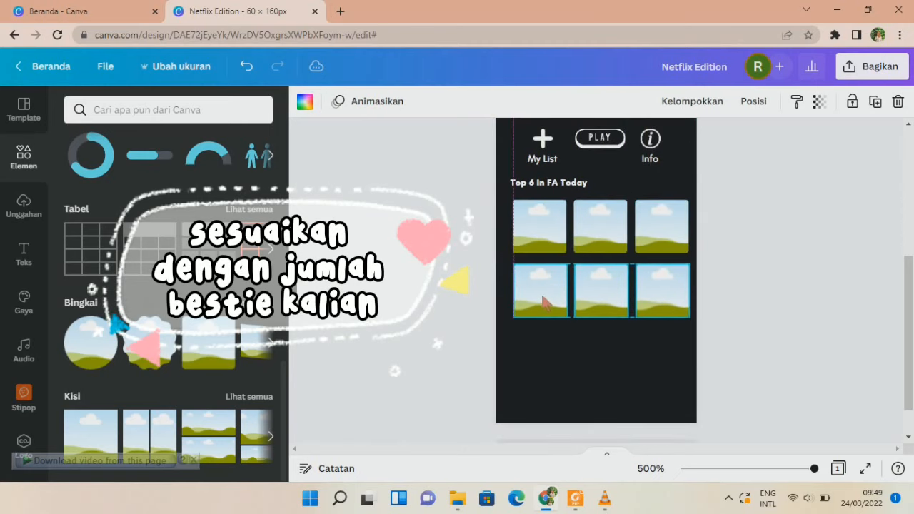
{"action": "left_click", "coordinate": [759, 338]}
{"action": "scroll", "coordinate": [758, 333], "scroll_direction": "up", "scroll_amount": 1}
{"action": "scroll", "coordinate": [756, 329], "scroll_direction": "down", "scroll_amount": 1}
{"action": "mouse_move", "coordinate": [468, 262]}
{"action": "left_mouse_down"}
{"action": "mouse_move", "coordinate": [679, 302]}
{"action": "mouse_move", "coordinate": [684, 322]}
{"action": "left_mouse_up"}
{"action": "left_click", "coordinate": [321, 217]}
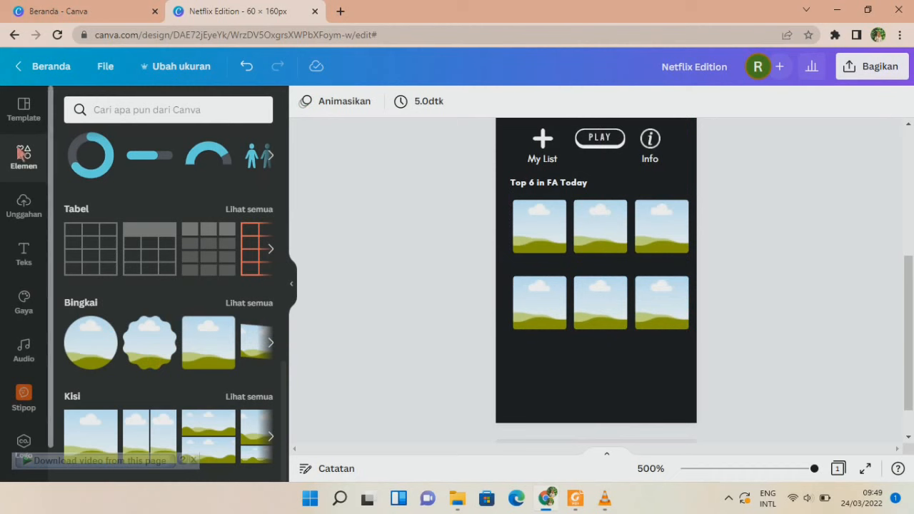
{"action": "left_click", "coordinate": [190, 114]}
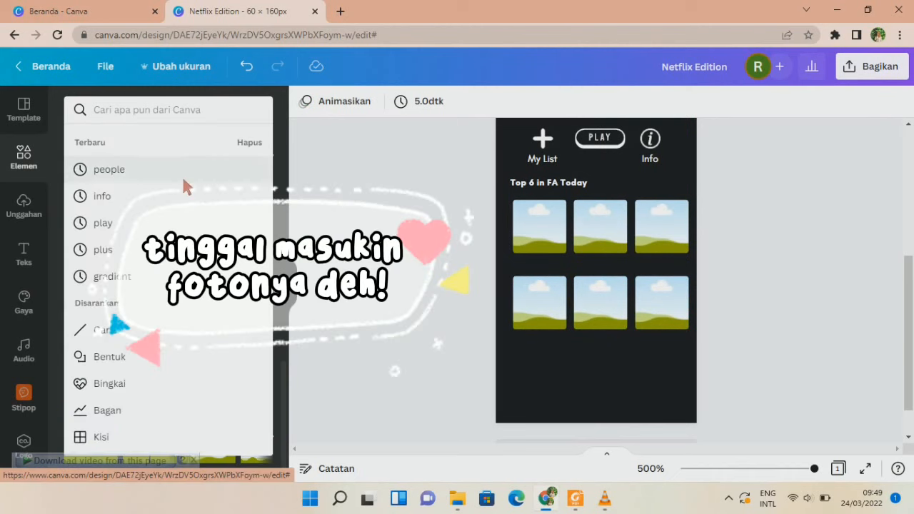
Search photos for 'people alone' and put the older man's photo in the first frame.
{"action": "left_click", "coordinate": [184, 172]}
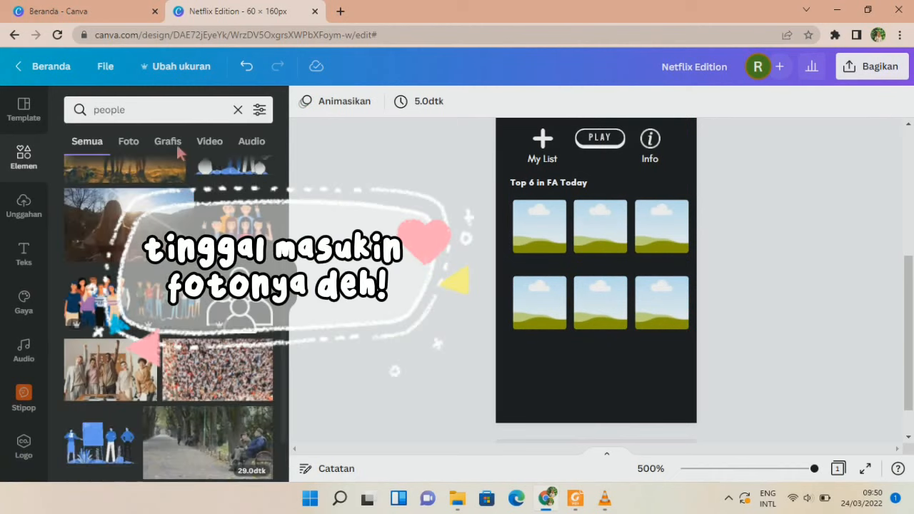
{"action": "left_click", "coordinate": [169, 119]}
{"action": "type", "text": "alone"}
{"action": "key", "text": "Return"}
{"action": "left_click", "coordinate": [123, 145]}
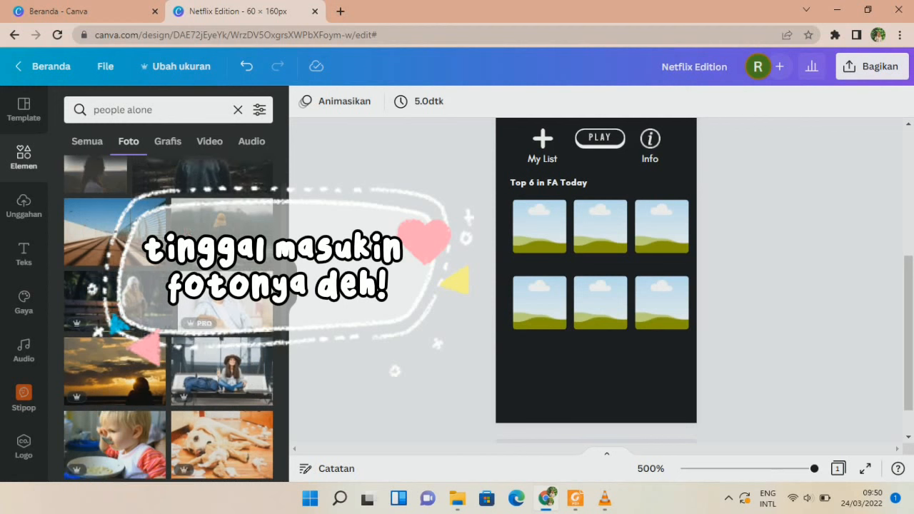
{"action": "left_click", "coordinate": [225, 304]}
{"action": "left_click_drag", "start_coordinate": [604, 158], "coordinate": [550, 242]}
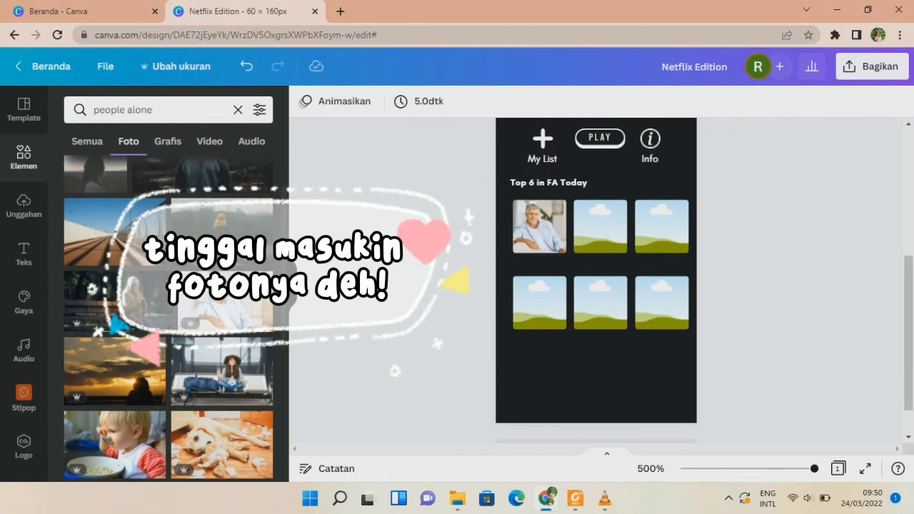
Add the woman-on-a-bench photo to a frame, undoing an accidental move of the Info text.
{"action": "scroll", "coordinate": [221, 243], "scroll_direction": "down", "scroll_amount": 1}
{"action": "left_click", "coordinate": [222, 303]}
{"action": "left_click_drag", "start_coordinate": [650, 159], "coordinate": [629, 204]}
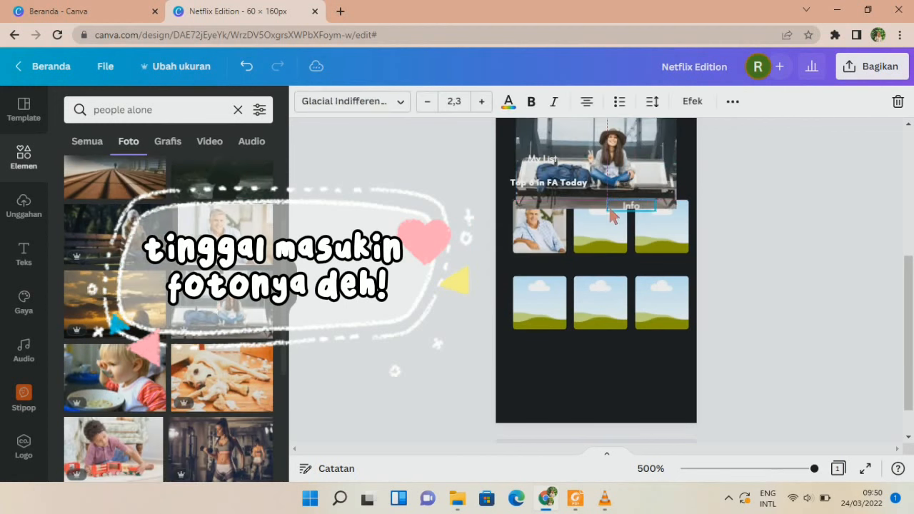
{"action": "key", "text": "ctrl+z"}
{"action": "left_click_drag", "start_coordinate": [602, 210], "coordinate": [601, 211]}
Put the smiling businessman photo into the top-right frame.
{"action": "scroll", "coordinate": [220, 318], "scroll_direction": "down", "scroll_amount": 5}
{"action": "scroll", "coordinate": [220, 317], "scroll_direction": "down", "scroll_amount": 5}
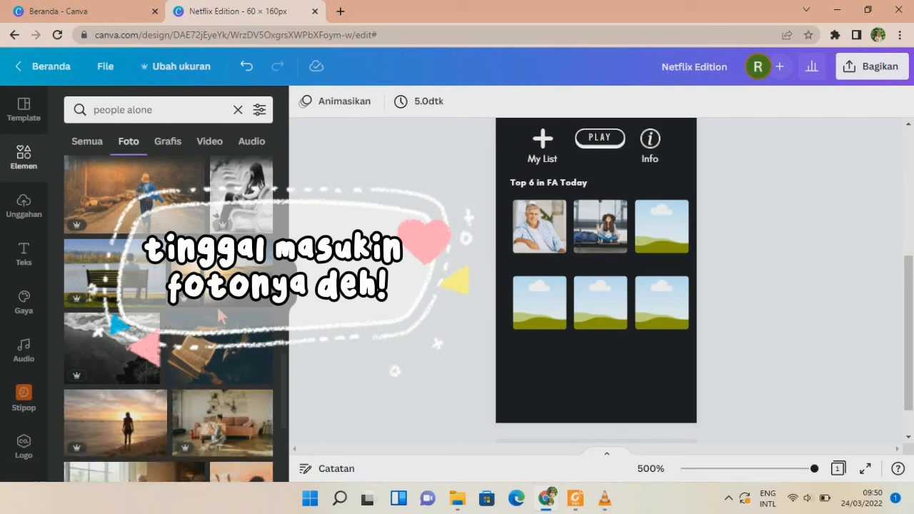
{"action": "scroll", "coordinate": [220, 317], "scroll_direction": "down", "scroll_amount": 5}
{"action": "left_click", "coordinate": [118, 325]}
{"action": "left_click_drag", "start_coordinate": [596, 157], "coordinate": [662, 226]}
From the businessman photo's set, put a smiling man's photo in the bottom-left frame.
{"action": "scroll", "coordinate": [209, 368], "scroll_direction": "down", "scroll_amount": 2}
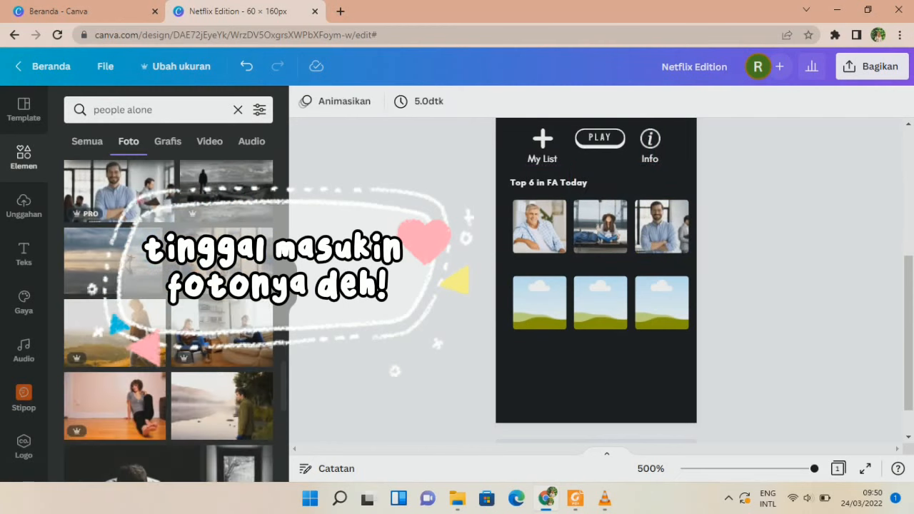
{"action": "scroll", "coordinate": [178, 322], "scroll_direction": "up", "scroll_amount": 2}
{"action": "left_click", "coordinate": [163, 235]}
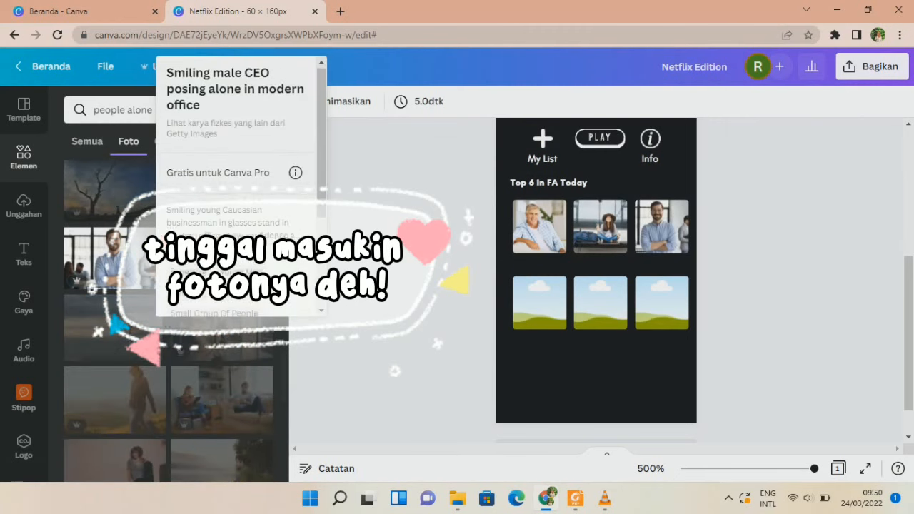
{"action": "scroll", "coordinate": [241, 186], "scroll_direction": "down", "scroll_amount": 2}
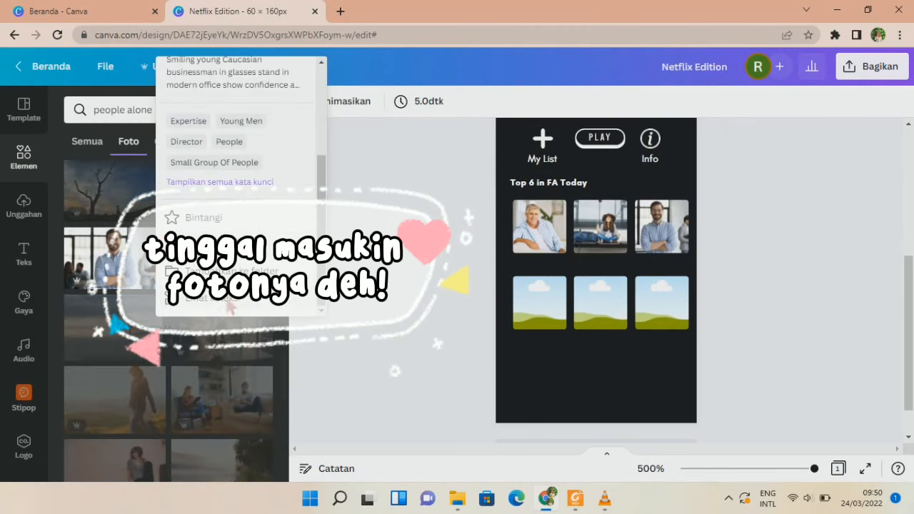
{"action": "left_click", "coordinate": [229, 301]}
{"action": "left_click", "coordinate": [166, 275]}
{"action": "left_click_drag", "start_coordinate": [616, 173], "coordinate": [539, 302]}
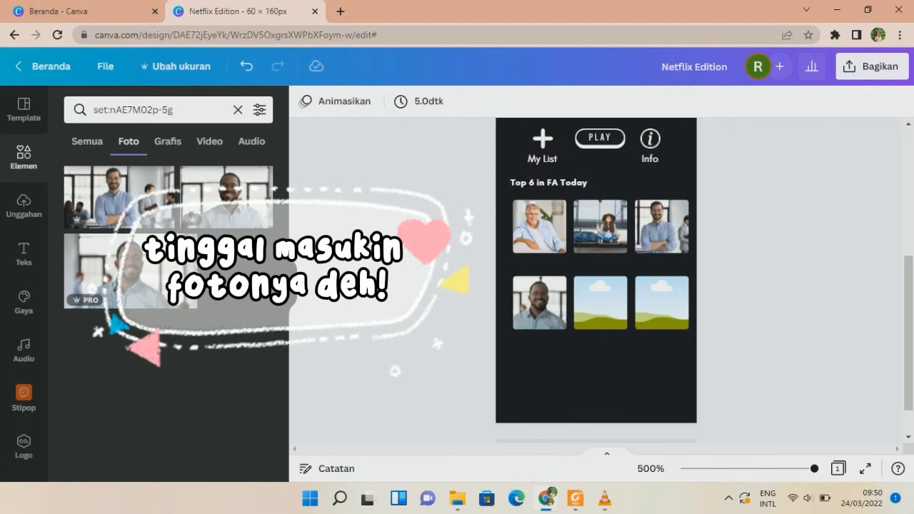
From recently used items, put the woman's photo in the bottom-middle frame.
{"action": "left_click", "coordinate": [238, 112]}
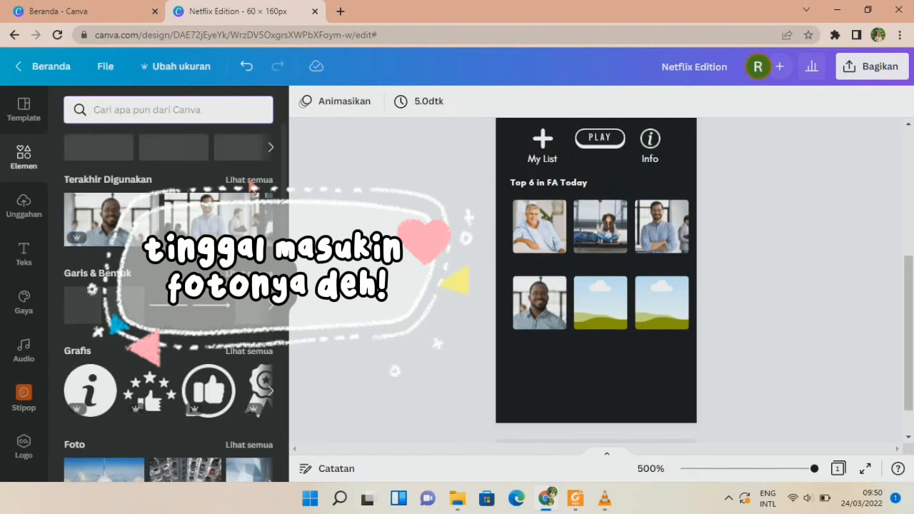
{"action": "left_click", "coordinate": [248, 180]}
{"action": "scroll", "coordinate": [142, 243], "scroll_direction": "down", "scroll_amount": 1}
{"action": "left_click", "coordinate": [212, 243]}
{"action": "left_click_drag", "start_coordinate": [615, 195], "coordinate": [609, 300]}
Put the young man's photo into the bottom-right frame.
{"action": "scroll", "coordinate": [215, 275], "scroll_direction": "up", "scroll_amount": 1}
{"action": "scroll", "coordinate": [183, 313], "scroll_direction": "down", "scroll_amount": 1}
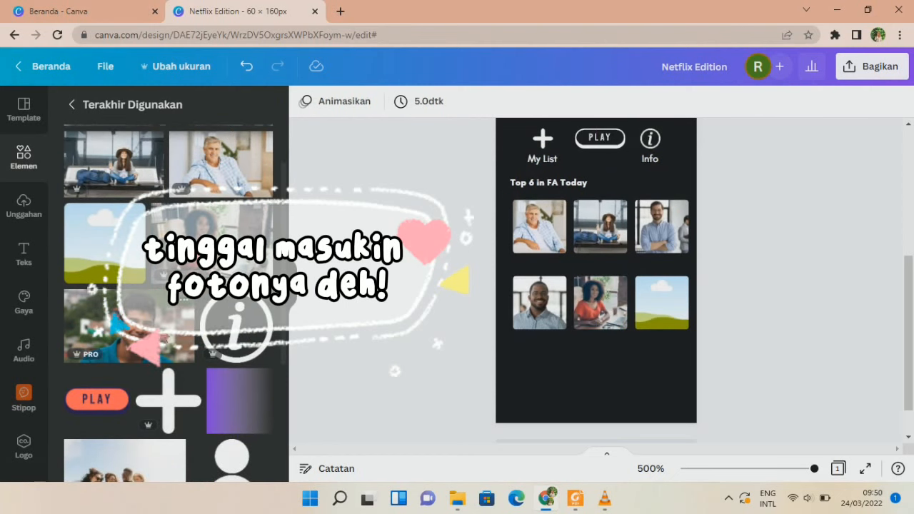
{"action": "left_click", "coordinate": [128, 325]}
{"action": "left_click_drag", "start_coordinate": [613, 193], "coordinate": [662, 303]}
{"action": "scroll", "coordinate": [772, 346], "scroll_direction": "up", "scroll_amount": 5}
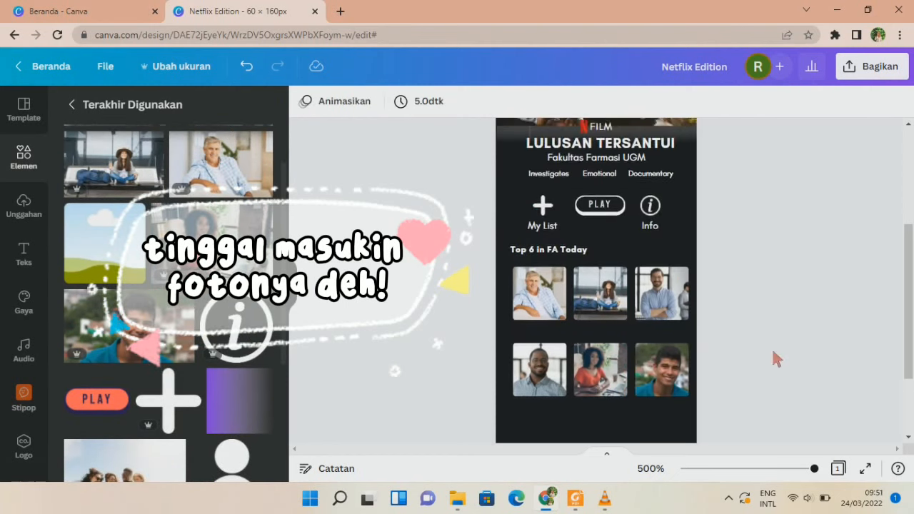
{"action": "scroll", "coordinate": [771, 346], "scroll_direction": "down", "scroll_amount": 3}
Copy the Investigates label under the first photo, enter the graduate's name, and widen it to one line.
{"action": "left_click", "coordinate": [551, 174]}
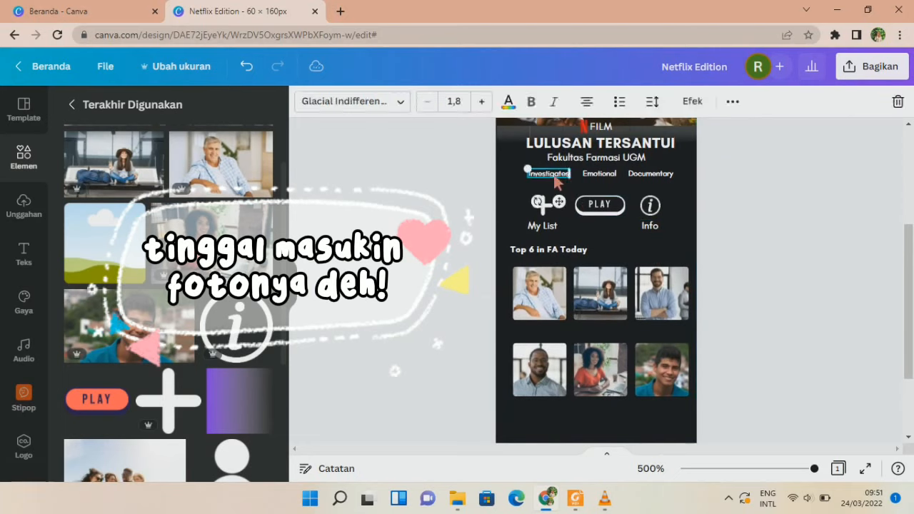
{"action": "left_click_drag", "start_coordinate": [557, 183], "coordinate": [553, 333]}
{"action": "key", "text": "ctrl+a"}
{"action": "left_click", "coordinate": [482, 310]}
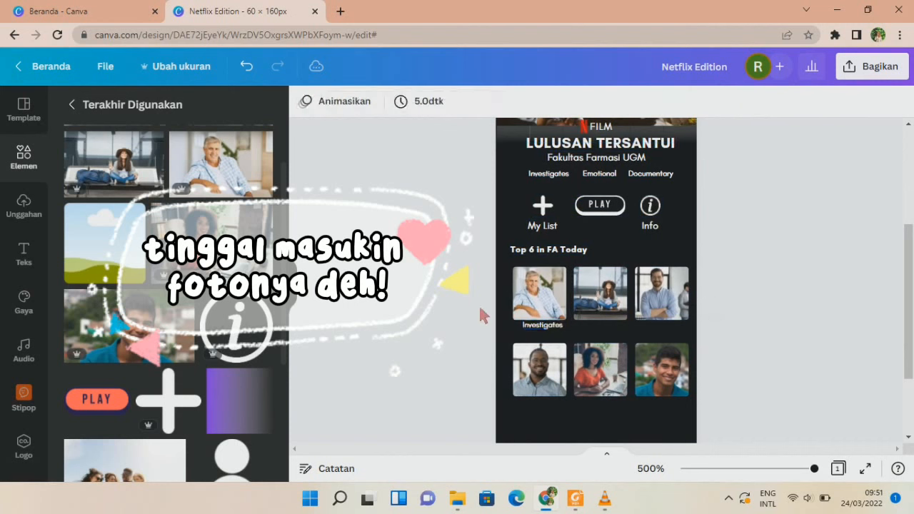
{"action": "left_click", "coordinate": [553, 325]}
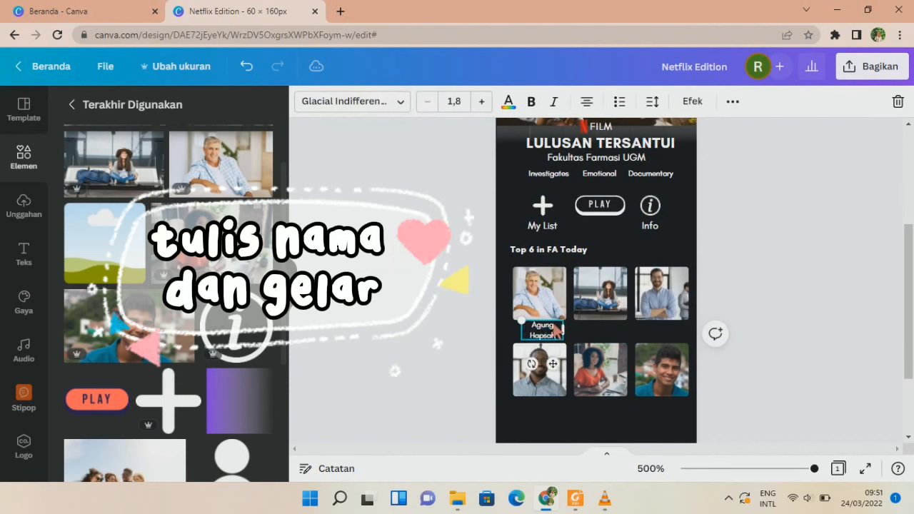
{"action": "type", "text": "Farm"}
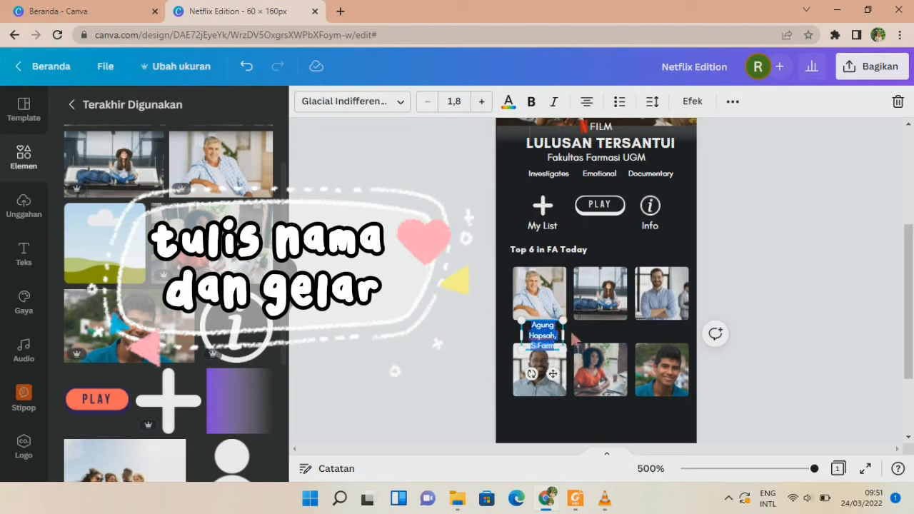
{"action": "left_click_drag", "start_coordinate": [564, 330], "coordinate": [545, 357]}
{"action": "left_click", "coordinate": [458, 310]}
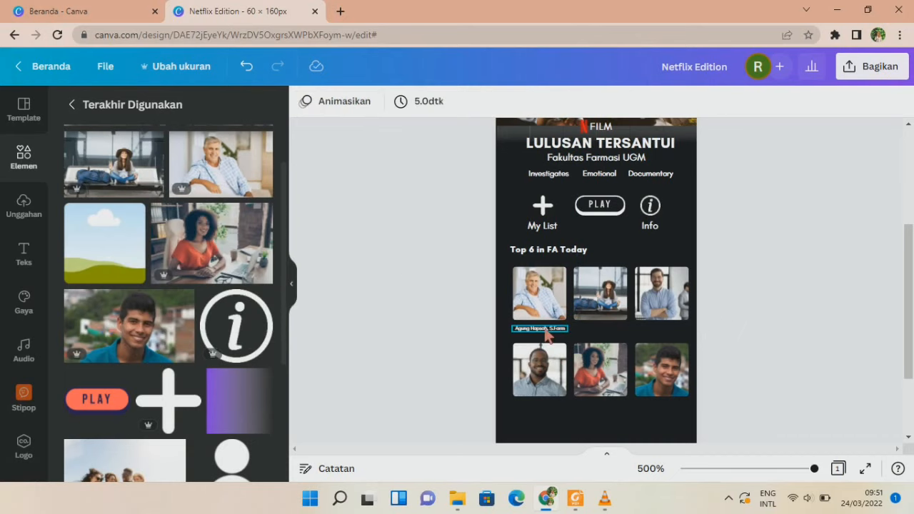
Recheck the name caption under the first photo, then select the Fakultas Farmasi UGM text.
{"action": "scroll", "coordinate": [740, 343], "scroll_direction": "up", "scroll_amount": 2}
{"action": "scroll", "coordinate": [740, 343], "scroll_direction": "down", "scroll_amount": 2}
{"action": "scroll", "coordinate": [740, 346], "scroll_direction": "down", "scroll_amount": 2}
{"action": "double_click", "coordinate": [539, 261]}
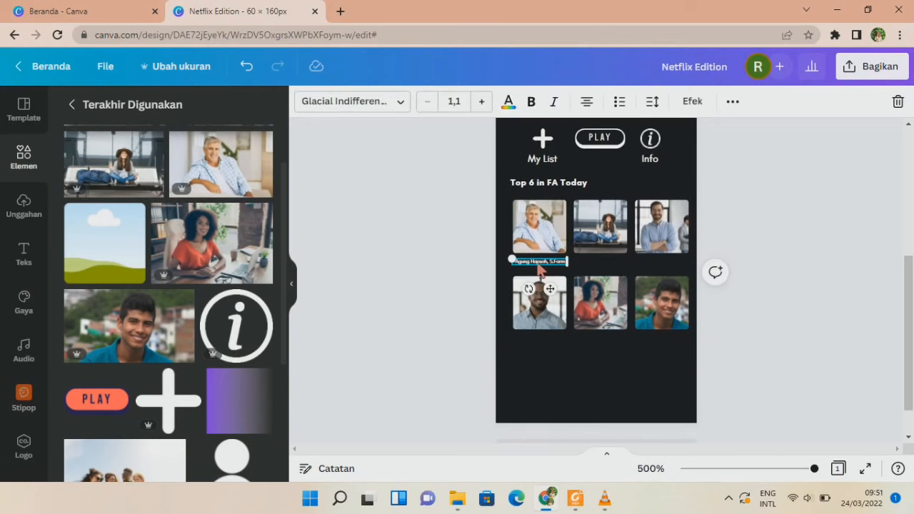
{"action": "left_click", "coordinate": [560, 360]}
{"action": "scroll", "coordinate": [560, 358], "scroll_direction": "up", "scroll_amount": 2}
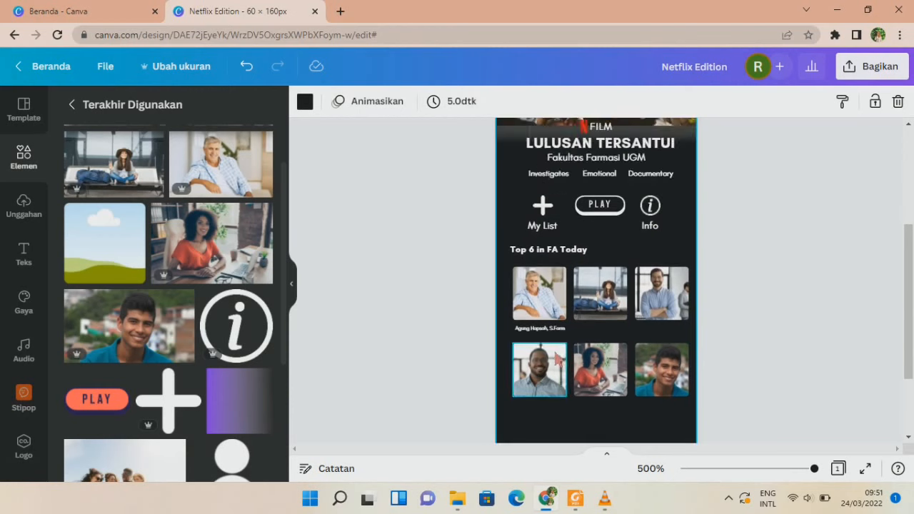
{"action": "left_click", "coordinate": [588, 159]}
Move the subtitle below the photo grid, retype it as 'Congratulations Future Pharmacist!', then widen and centre it.
{"action": "left_click_drag", "start_coordinate": [592, 166], "coordinate": [601, 336]}
{"action": "left_click", "coordinate": [601, 330]}
{"action": "type", "text": "Congratulatio"}
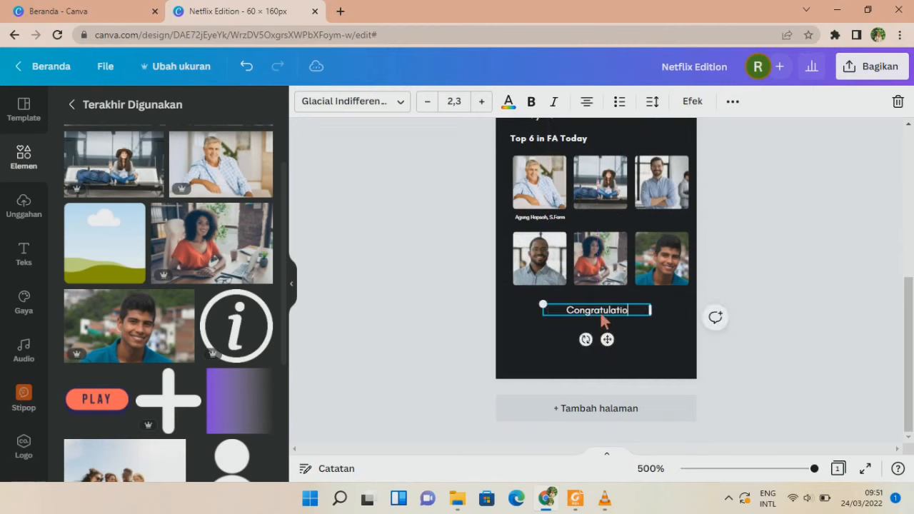
{"action": "type", "text": "ns Future"}
{"action": "type", "text": "Pharmasist!"}
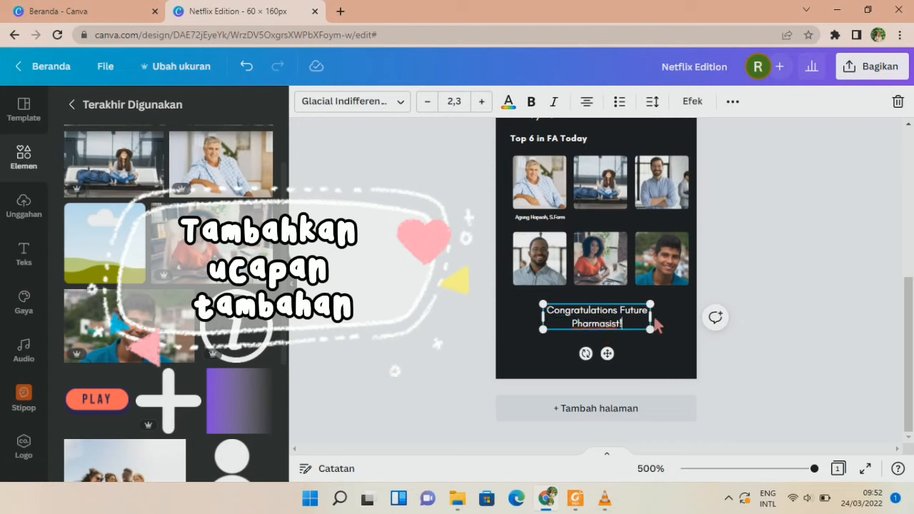
{"action": "left_click_drag", "start_coordinate": [652, 324], "coordinate": [698, 315]}
{"action": "left_click_drag", "start_coordinate": [633, 338], "coordinate": [611, 347]}
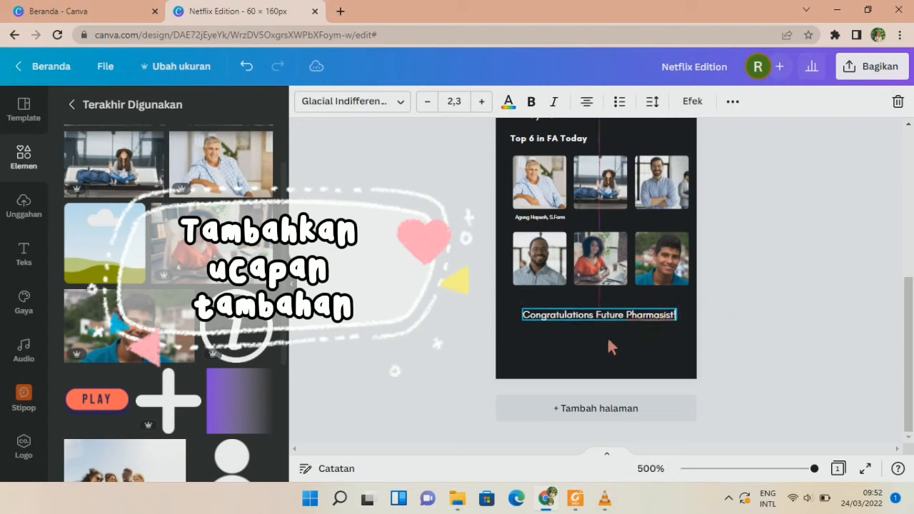
{"action": "left_click", "coordinate": [795, 380]}
Duplicate the message, place the copy just beneath it and change it to 'Wish you luck!'.
{"action": "left_click", "coordinate": [648, 322]}
{"action": "left_click", "coordinate": [701, 342]}
{"action": "scroll", "coordinate": [702, 342], "scroll_direction": "up", "scroll_amount": 1}
{"action": "scroll", "coordinate": [702, 342], "scroll_direction": "down", "scroll_amount": 1}
{"action": "left_click", "coordinate": [625, 317]}
{"action": "key", "text": "ctrl+d"}
{"action": "left_click_drag", "start_coordinate": [648, 392], "coordinate": [591, 337]}
{"action": "left_click", "coordinate": [589, 332]}
{"action": "key", "text": "BackSpace"}
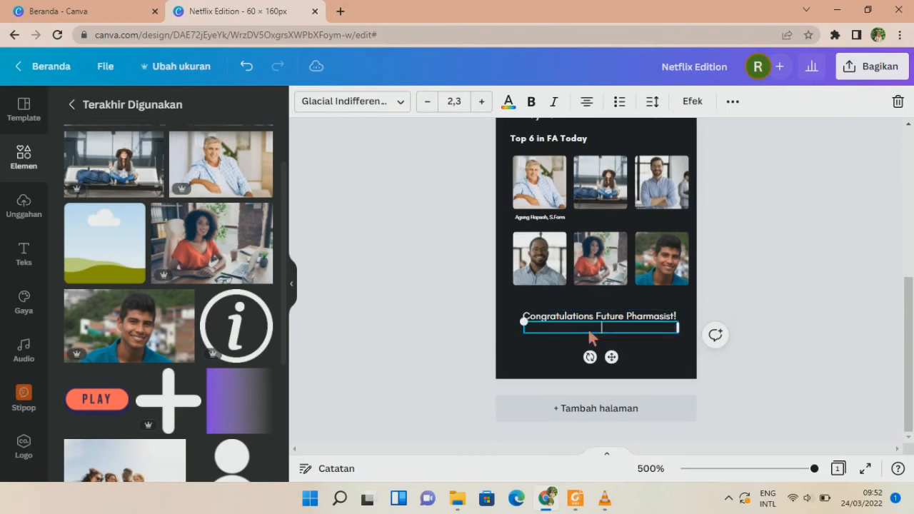
{"action": "type", "text": "Wish you luck!"}
Set the 'Wish you luck!' font size to 1,3.
{"action": "key", "text": "ctrl+a"}
{"action": "left_click", "coordinate": [427, 101]}
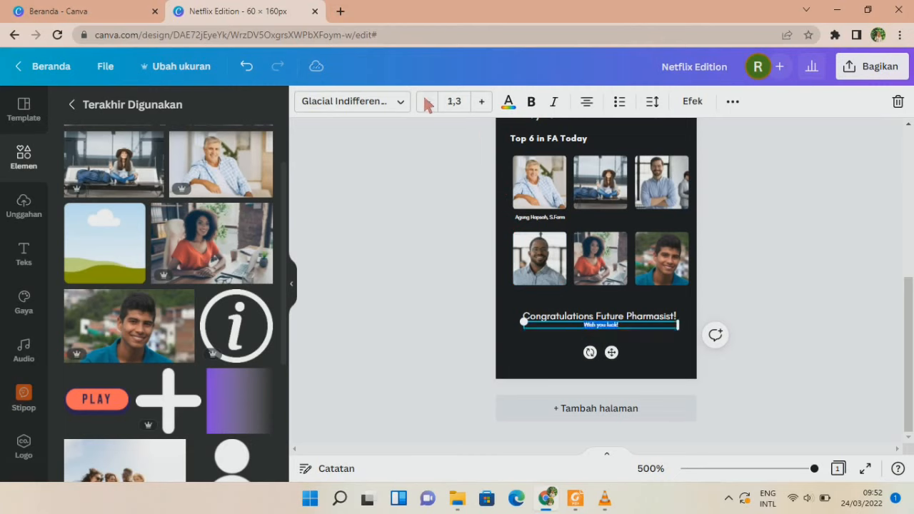
{"action": "left_click", "coordinate": [482, 102]}
{"action": "left_click", "coordinate": [429, 101]}
{"action": "left_click", "coordinate": [779, 271]}
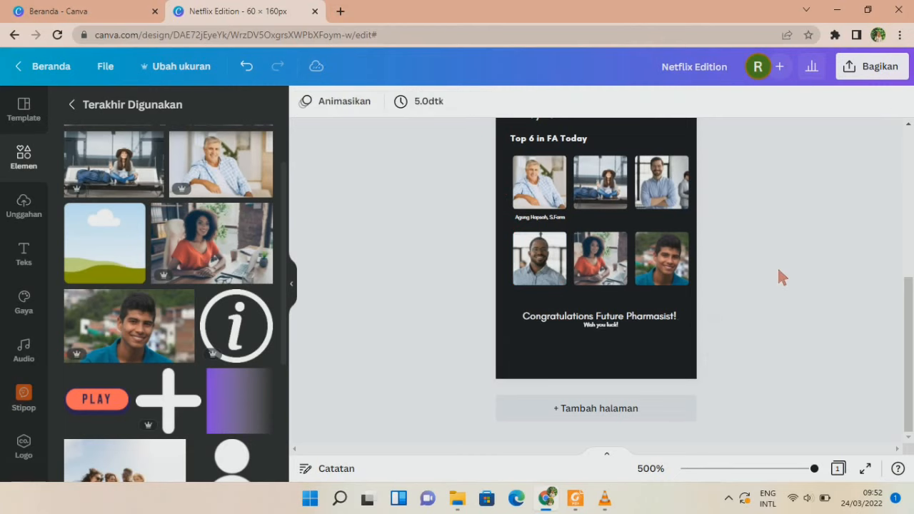
{"action": "scroll", "coordinate": [778, 270], "scroll_direction": "up", "scroll_amount": 1}
{"action": "scroll", "coordinate": [779, 270], "scroll_direction": "up", "scroll_amount": 2}
{"action": "scroll", "coordinate": [779, 270], "scroll_direction": "down", "scroll_amount": 3}
Add a house icon from a 'home' Elements search near the page bottom and make it white.
{"action": "scroll", "coordinate": [813, 260], "scroll_direction": "up", "scroll_amount": 3}
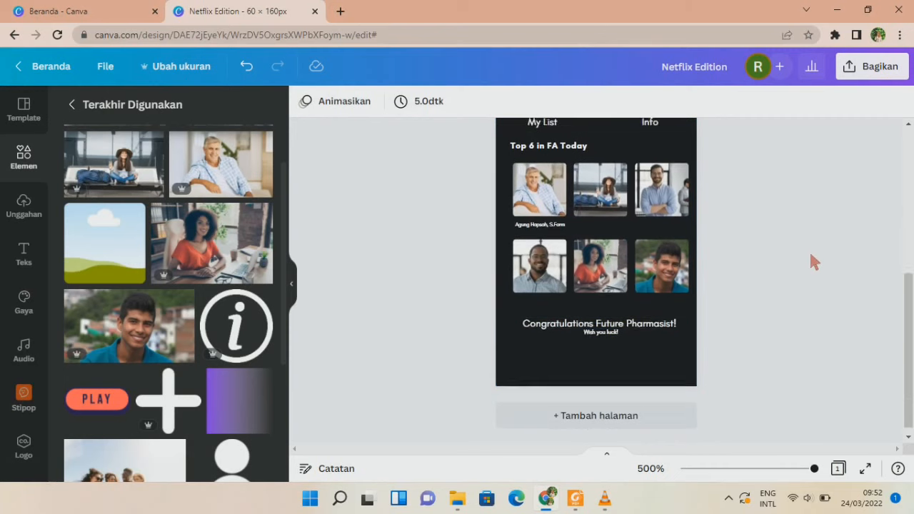
{"action": "scroll", "coordinate": [811, 256], "scroll_direction": "up", "scroll_amount": 2}
{"action": "scroll", "coordinate": [811, 256], "scroll_direction": "down", "scroll_amount": 4}
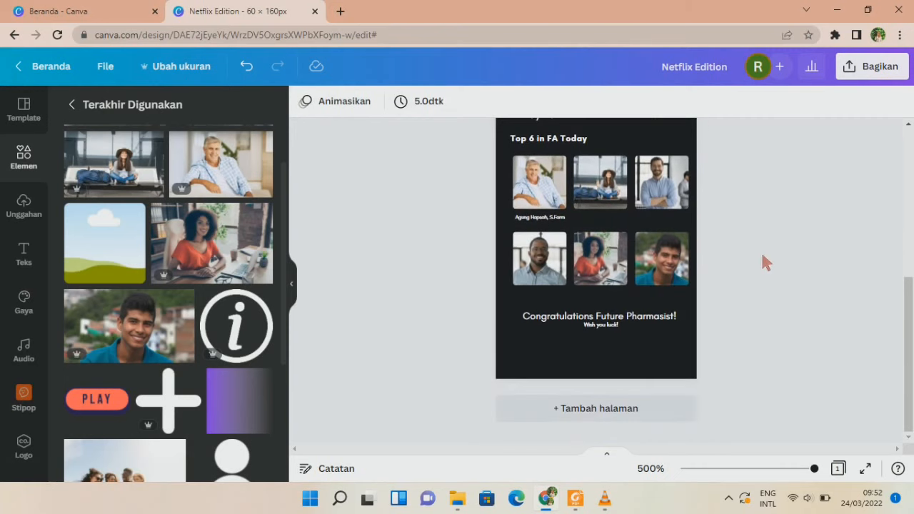
{"action": "left_click", "coordinate": [24, 156]}
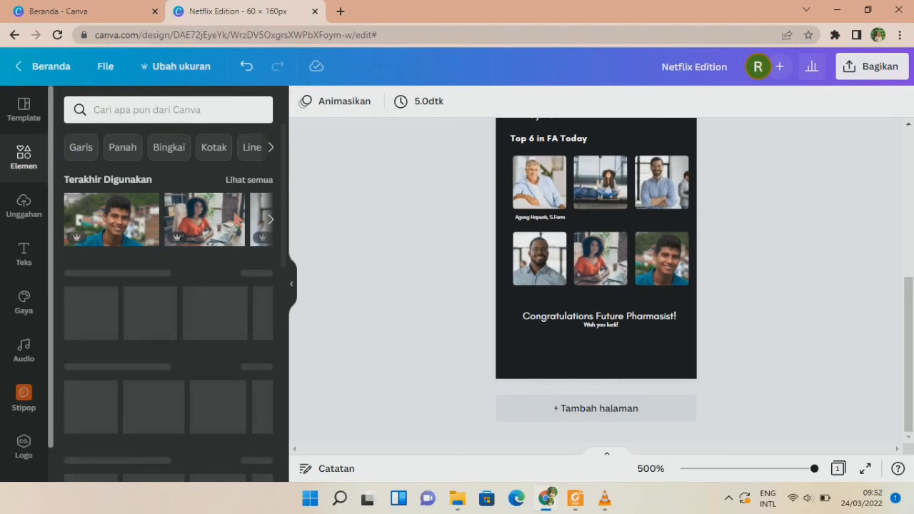
{"action": "left_click", "coordinate": [169, 110]}
{"action": "type", "text": "home"}
{"action": "key", "text": "Return"}
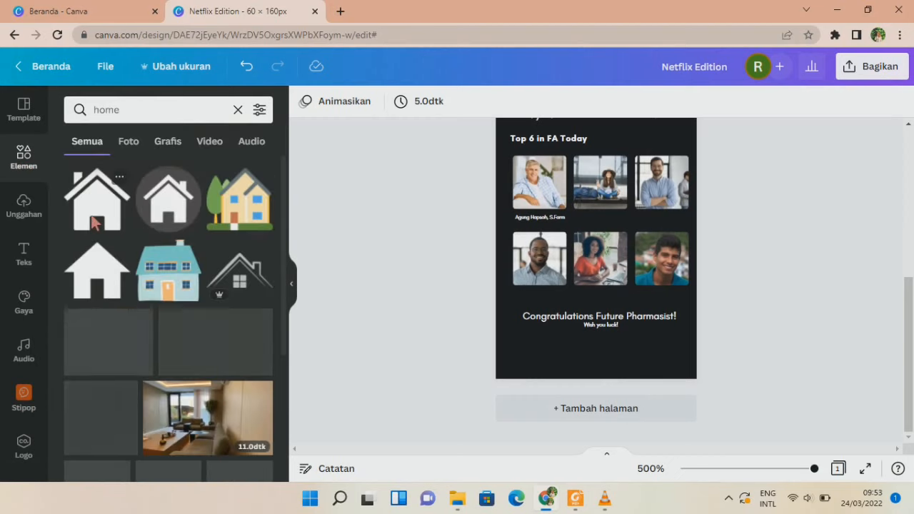
{"action": "left_click", "coordinate": [105, 264]}
{"action": "left_click_drag", "start_coordinate": [614, 131], "coordinate": [544, 348]}
{"action": "left_click", "coordinate": [305, 101]}
{"action": "left_click", "coordinate": [221, 174]}
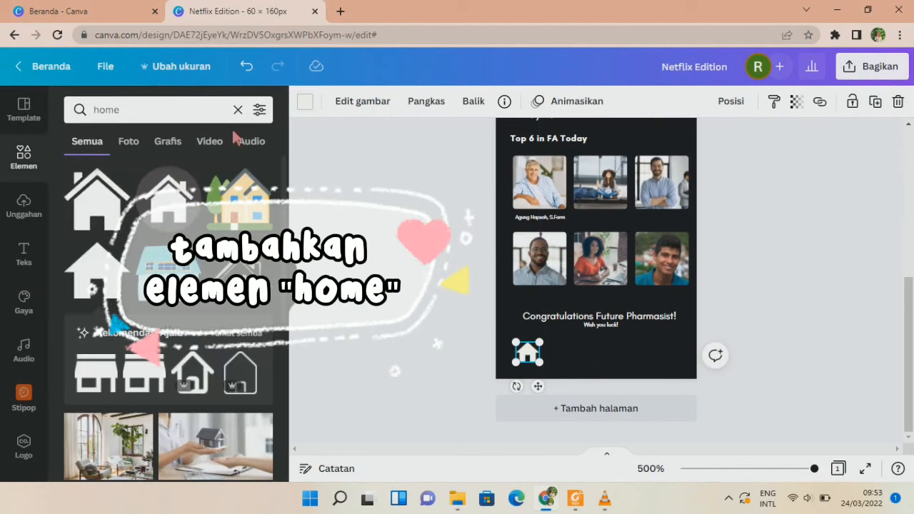
Add a circled play icon from a 'play' search, shrink it and place it beside the house.
{"action": "triple_click", "coordinate": [191, 112]}
{"action": "key", "text": "BackSpace"}
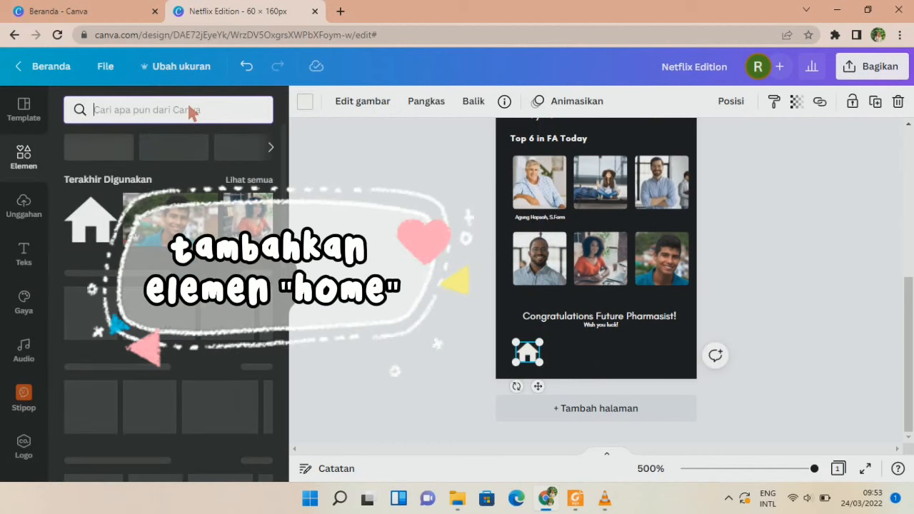
{"action": "type", "text": "play"}
{"action": "key", "text": "Return"}
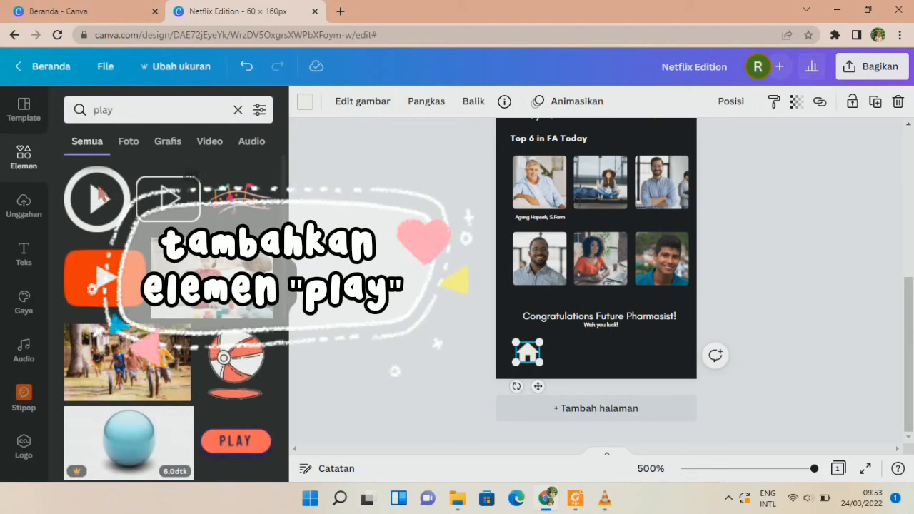
{"action": "left_click", "coordinate": [102, 194]}
{"action": "left_click", "coordinate": [305, 100]}
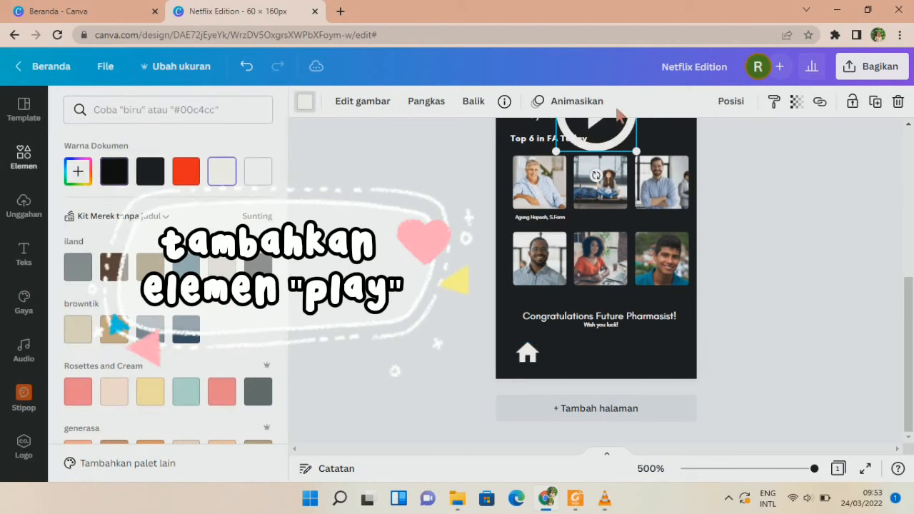
{"action": "left_click_drag", "start_coordinate": [620, 127], "coordinate": [606, 343]}
{"action": "left_click_drag", "start_coordinate": [621, 288], "coordinate": [577, 361]}
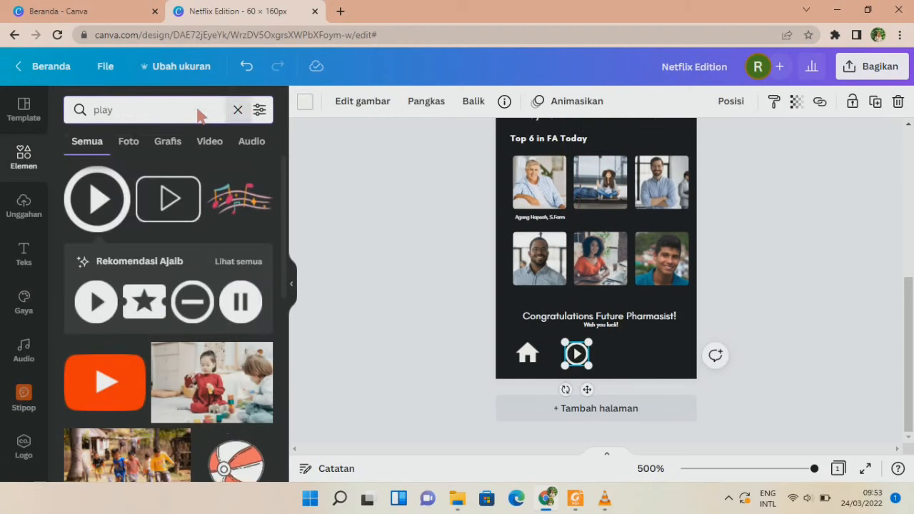
{"action": "key", "text": "BackSpace"}
{"action": "key", "text": "BackSpace"}
{"action": "key", "text": "BackSpace"}
{"action": "key", "text": "BackSpace"}
Add a white magnifying-glass icon from a 'search' search, shrink it and line it up at the bottom.
{"action": "type", "text": "serch"}
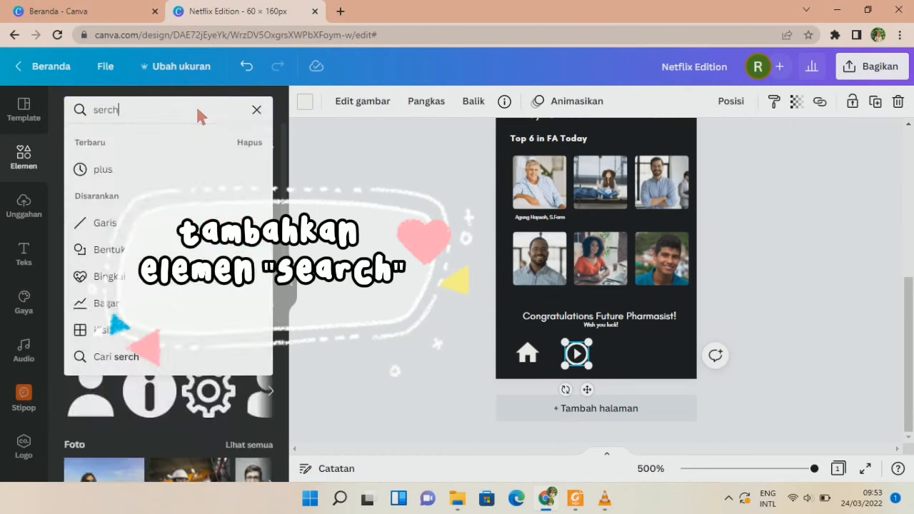
{"action": "key", "text": "Return"}
{"action": "left_click", "coordinate": [104, 113]}
{"action": "type", "text": "a"}
{"action": "key", "text": "Return"}
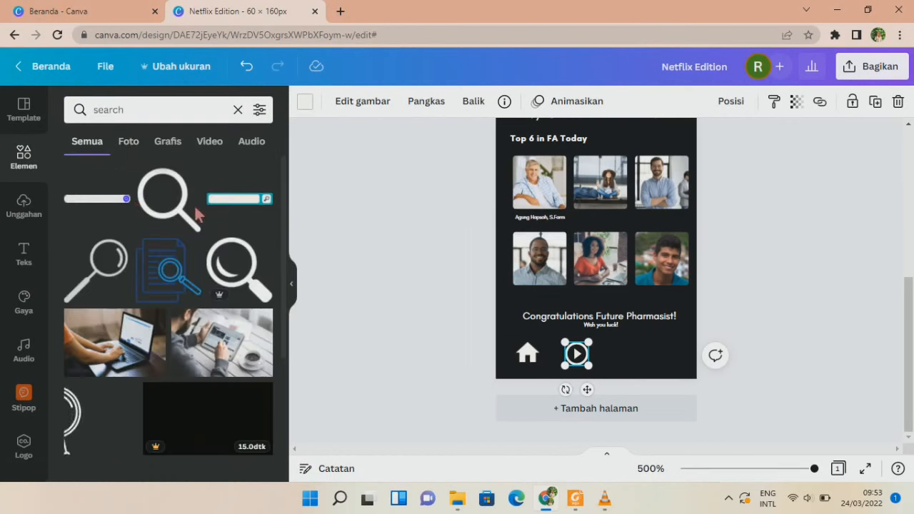
{"action": "left_click", "coordinate": [181, 210]}
{"action": "left_click", "coordinate": [305, 101]}
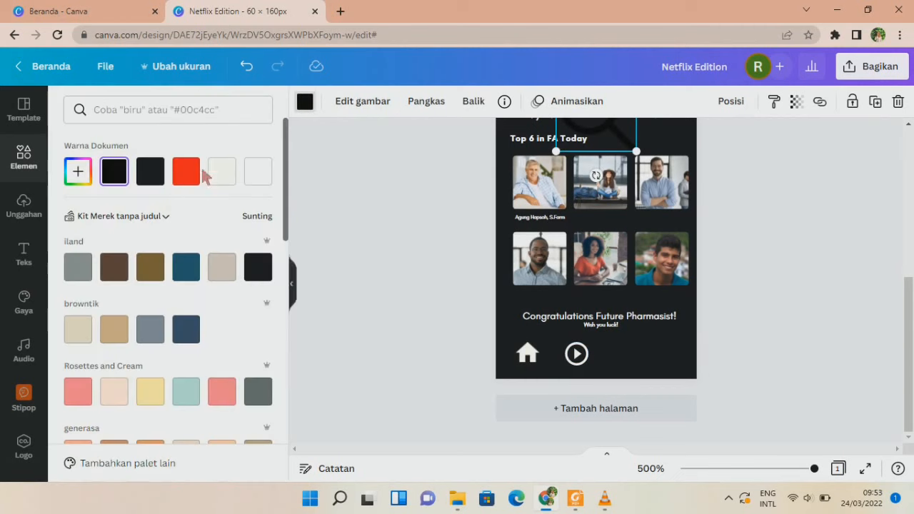
{"action": "left_click", "coordinate": [221, 171]}
{"action": "left_click_drag", "start_coordinate": [630, 126], "coordinate": [683, 332]}
{"action": "left_click_drag", "start_coordinate": [691, 279], "coordinate": [626, 353]}
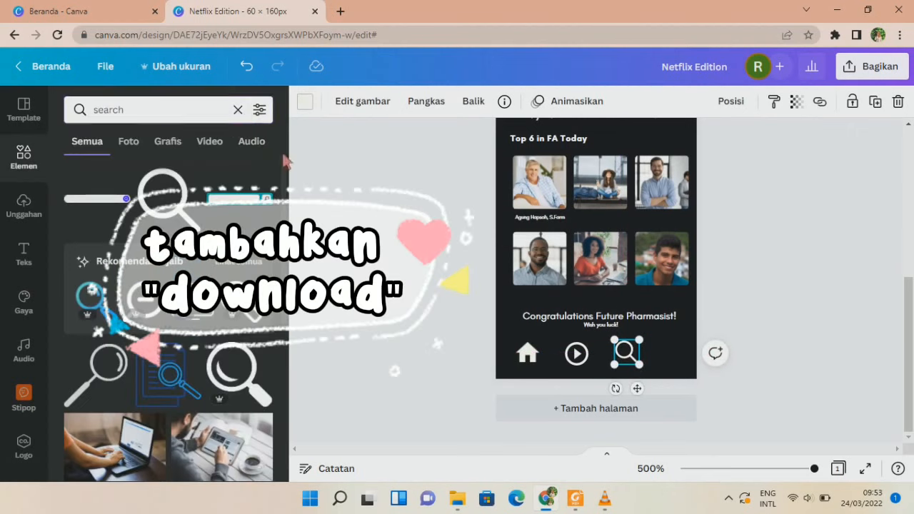
Add a white download icon, shrink it and place it right of the magnifier.
{"action": "left_click", "coordinate": [238, 111]}
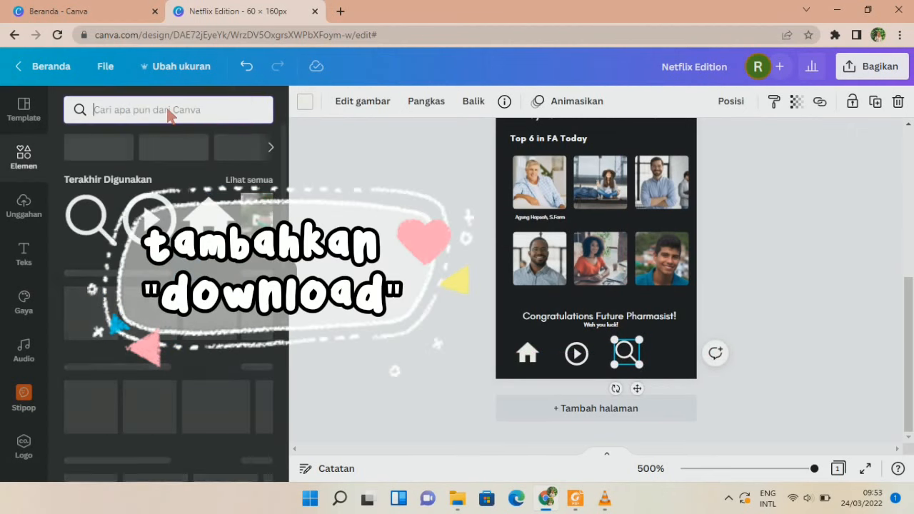
{"action": "type", "text": "download"}
{"action": "key", "text": "Return"}
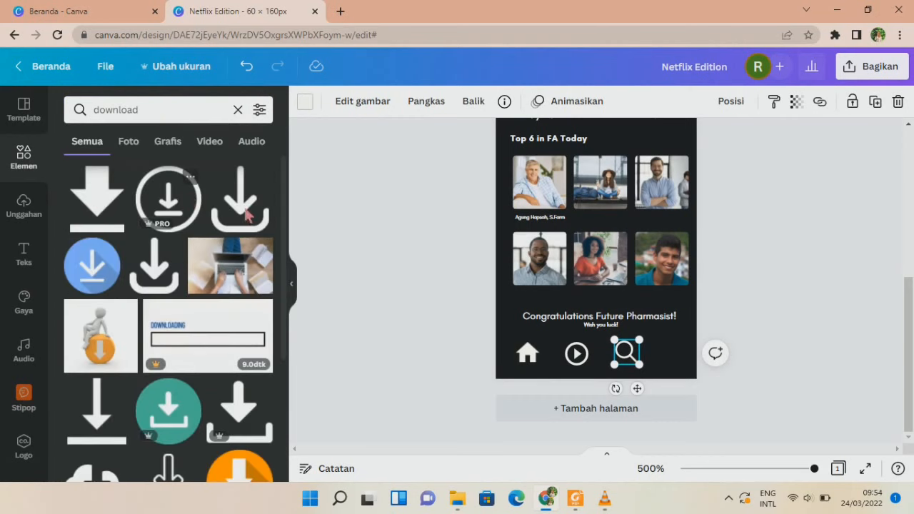
{"action": "left_click", "coordinate": [247, 214]}
{"action": "left_click", "coordinate": [305, 102]}
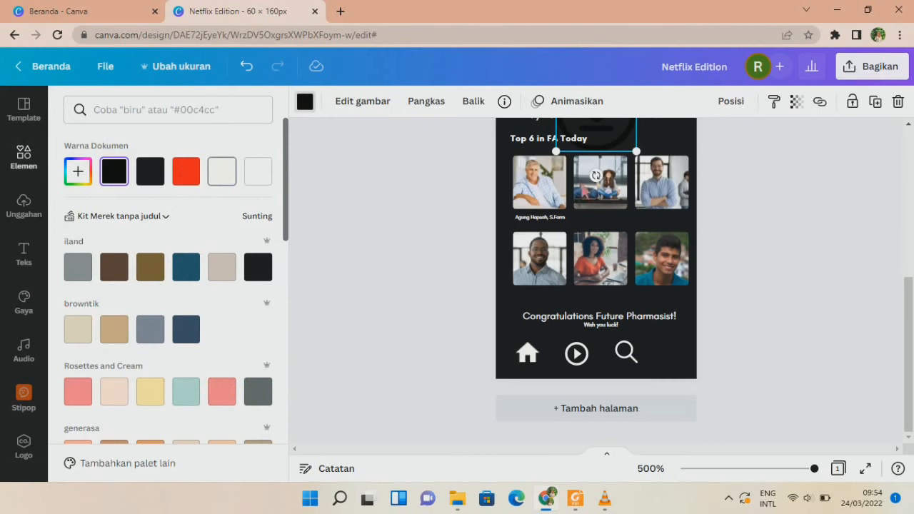
{"action": "left_click_drag", "start_coordinate": [607, 143], "coordinate": [651, 322]}
{"action": "left_click_drag", "start_coordinate": [681, 247], "coordinate": [670, 344]}
{"action": "left_click", "coordinate": [610, 312]}
{"action": "left_click", "coordinate": [616, 293]}
Nudge the search and download icons into line and narrow the four-icon row.
{"action": "left_click", "coordinate": [627, 347]}
{"action": "key", "text": "Down"}
{"action": "left_click", "coordinate": [711, 352]}
{"action": "left_click", "coordinate": [670, 355]}
{"action": "key", "text": "Down"}
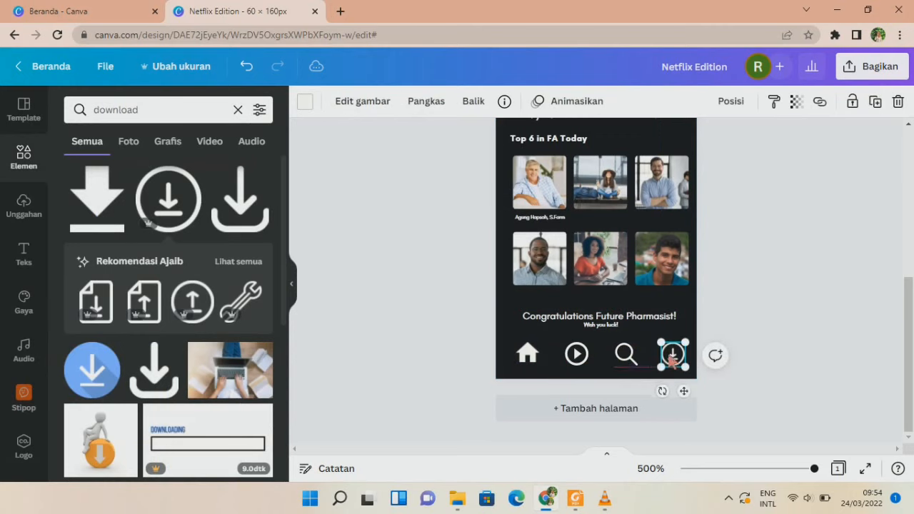
{"action": "left_click", "coordinate": [765, 311]}
{"action": "left_click_drag", "start_coordinate": [489, 355], "coordinate": [670, 366]}
{"action": "left_click", "coordinate": [747, 331]}
Move the My List label down to the icon row and rename it 'Home'.
{"action": "scroll", "coordinate": [747, 334], "scroll_direction": "up", "scroll_amount": 2}
{"action": "scroll", "coordinate": [745, 329], "scroll_direction": "down", "scroll_amount": 1}
{"action": "left_click", "coordinate": [586, 327]}
{"action": "scroll", "coordinate": [586, 327], "scroll_direction": "up", "scroll_amount": 2}
{"action": "left_click", "coordinate": [551, 245]}
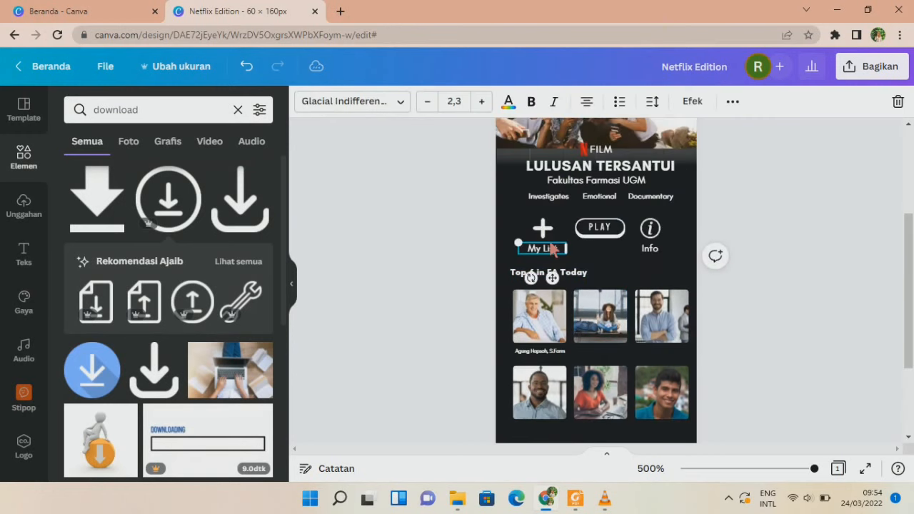
{"action": "left_click_drag", "start_coordinate": [551, 249], "coordinate": [540, 390]}
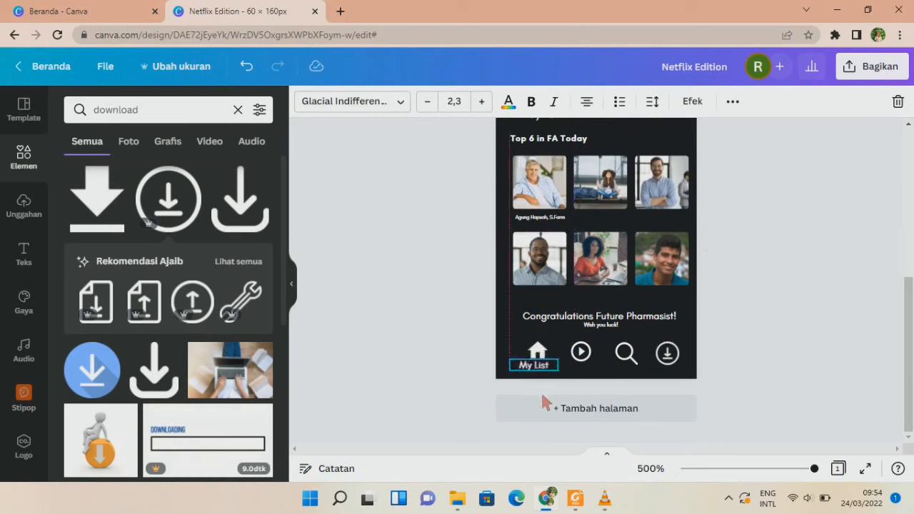
{"action": "double_click", "coordinate": [537, 370]}
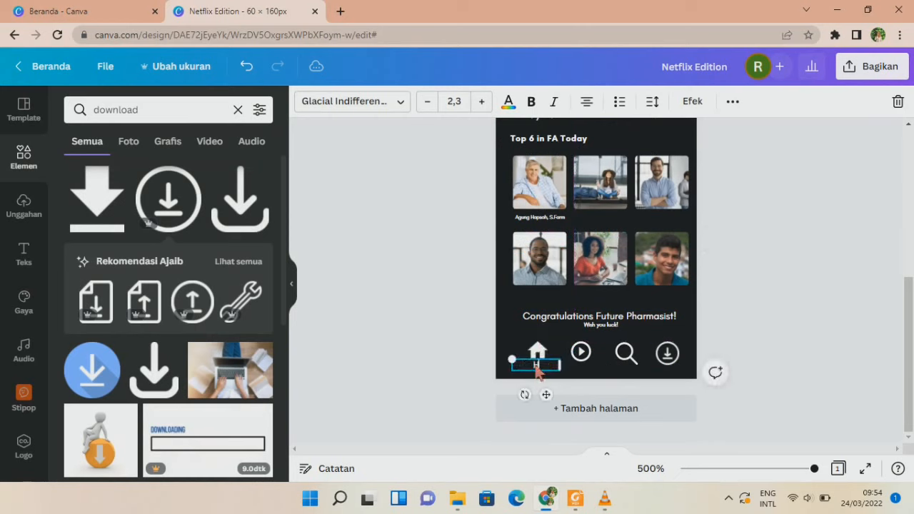
{"action": "left_click", "coordinate": [528, 370]}
Duplicate the label as 'News&Hot' under the play icon and resize the Home label under the house.
{"action": "key", "text": "ctrl+d"}
{"action": "left_click_drag", "start_coordinate": [619, 429], "coordinate": [590, 366]}
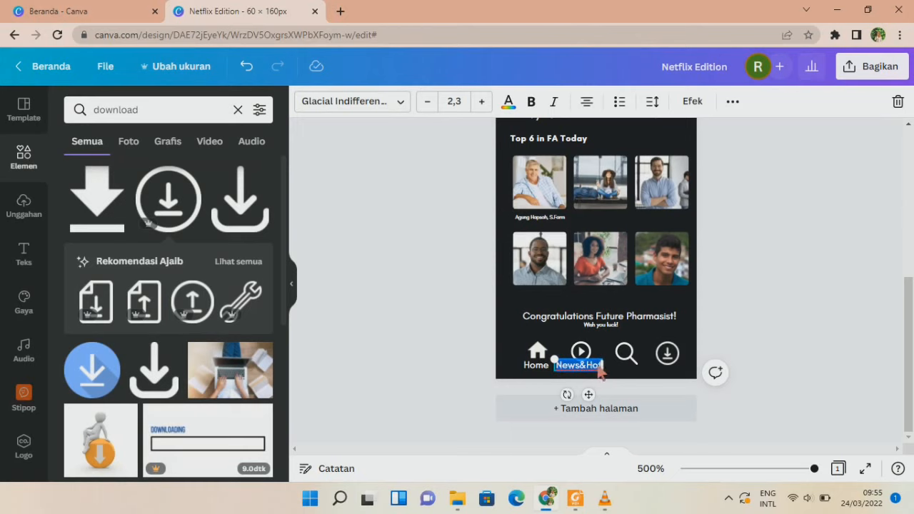
{"action": "left_click_drag", "start_coordinate": [602, 376], "coordinate": [595, 370]}
{"action": "left_click", "coordinate": [537, 364]}
{"action": "left_click", "coordinate": [429, 102]}
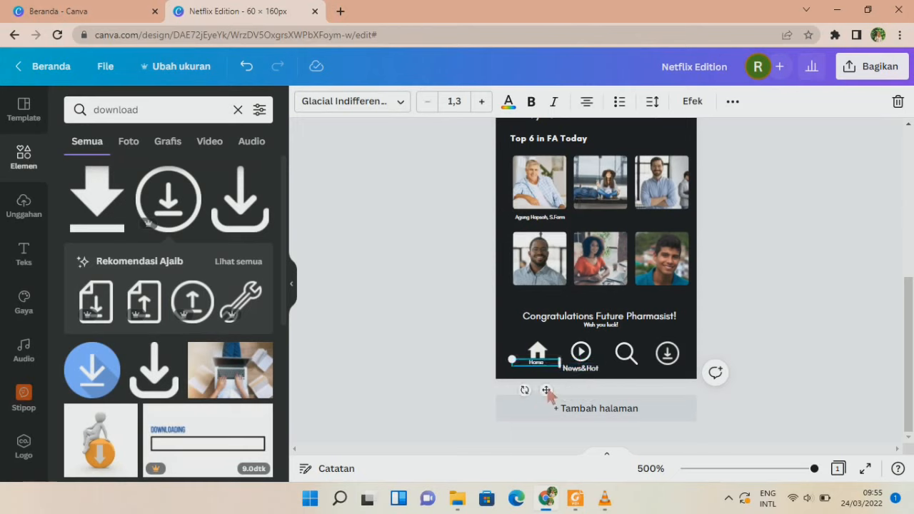
{"action": "left_click_drag", "start_coordinate": [561, 372], "coordinate": [585, 372]}
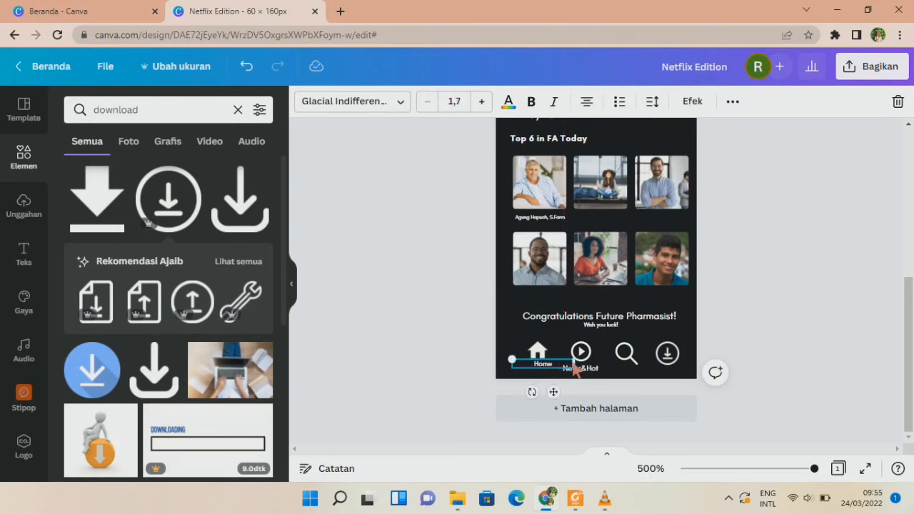
{"action": "left_click_drag", "start_coordinate": [575, 368], "coordinate": [556, 405]}
{"action": "left_click", "coordinate": [455, 335]}
Position the News&Hot label beneath the play icon and the Search label beneath the magnifier.
{"action": "left_click_drag", "start_coordinate": [494, 346], "coordinate": [676, 379]}
{"action": "left_click", "coordinate": [738, 372]}
{"action": "left_click", "coordinate": [580, 366]}
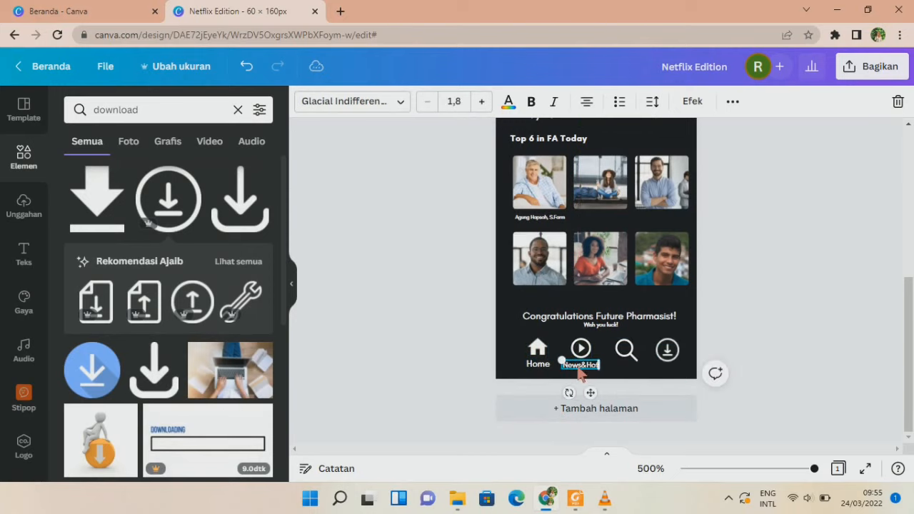
{"action": "left_click_drag", "start_coordinate": [578, 369], "coordinate": [644, 431]}
{"action": "left_click_drag", "start_coordinate": [624, 367], "coordinate": [623, 366]}
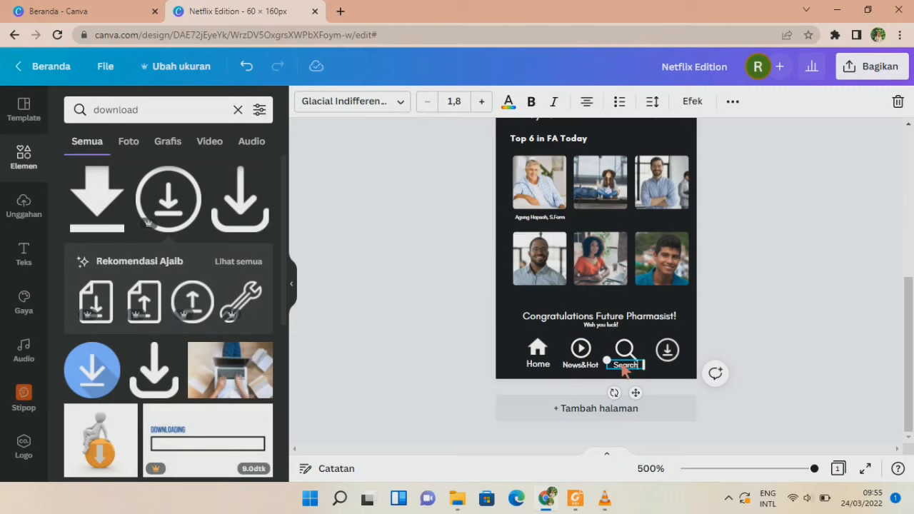
{"action": "left_click", "coordinate": [780, 350]}
{"action": "left_click_drag", "start_coordinate": [638, 366], "coordinate": [638, 365]}
{"action": "left_click", "coordinate": [748, 365]}
Duplicate the Search label as 'Download' under its icon, align all labels and scale the row down.
{"action": "left_click", "coordinate": [633, 369]}
{"action": "key", "text": "ctrl+d"}
{"action": "left_click_drag", "start_coordinate": [696, 431], "coordinate": [675, 373]}
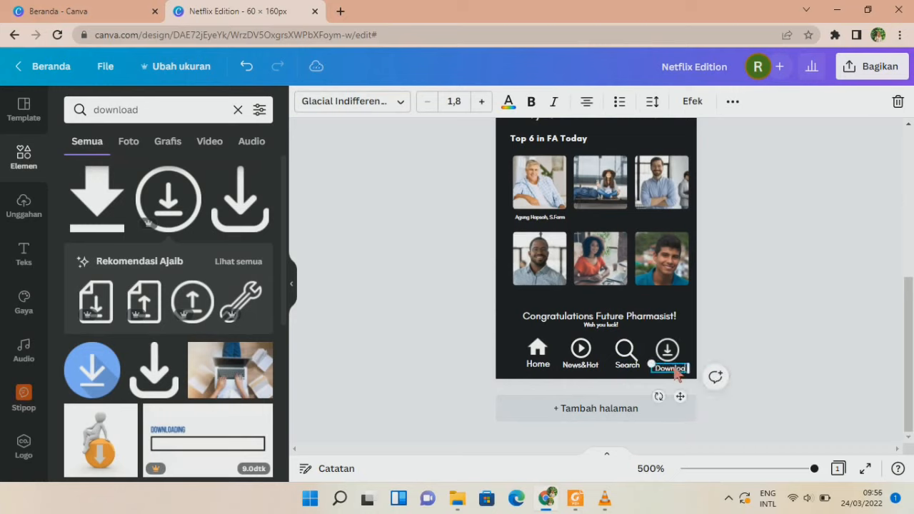
{"action": "left_click", "coordinate": [747, 303]}
{"action": "left_click", "coordinate": [627, 372]}
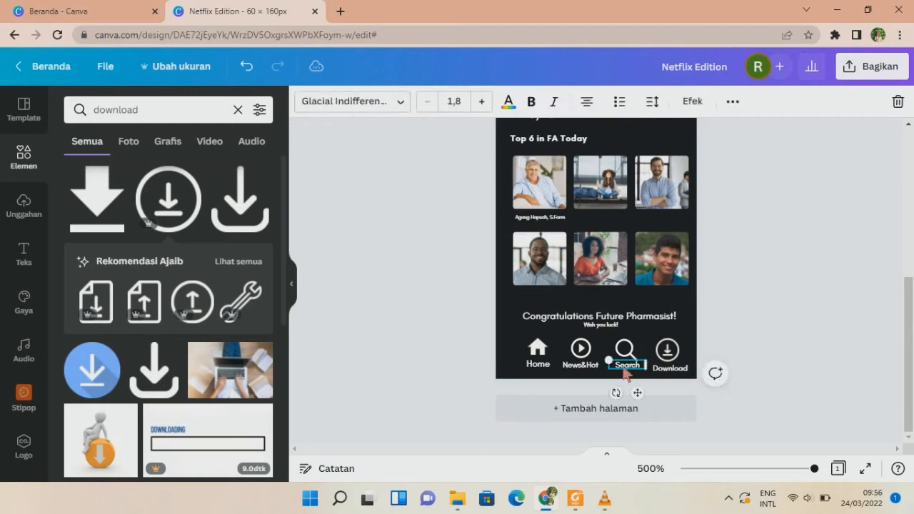
{"action": "left_click_drag", "start_coordinate": [581, 364], "coordinate": [537, 367]}
{"action": "left_click", "coordinate": [453, 346]}
{"action": "left_click_drag", "start_coordinate": [455, 348], "coordinate": [666, 362]}
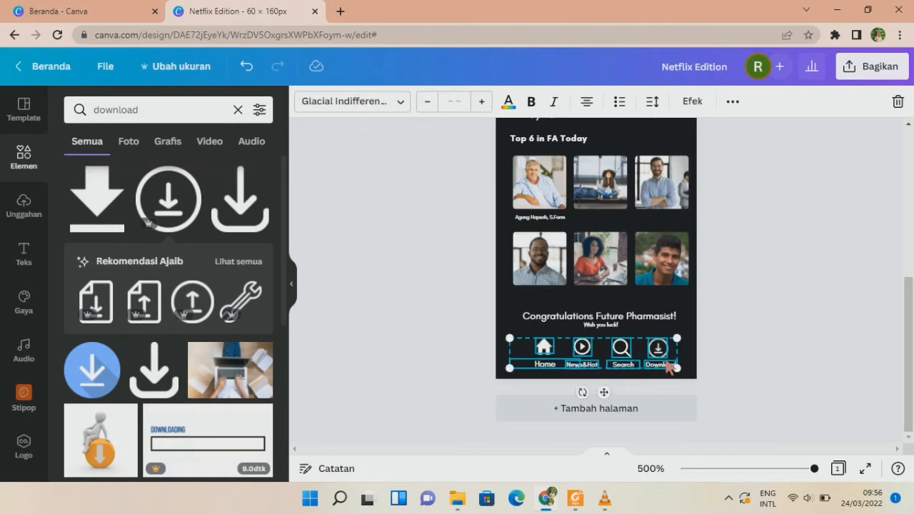
Add a square and stretch it across the full page width to cover the icon row.
{"action": "left_click", "coordinate": [447, 289]}
{"action": "left_click", "coordinate": [237, 109]}
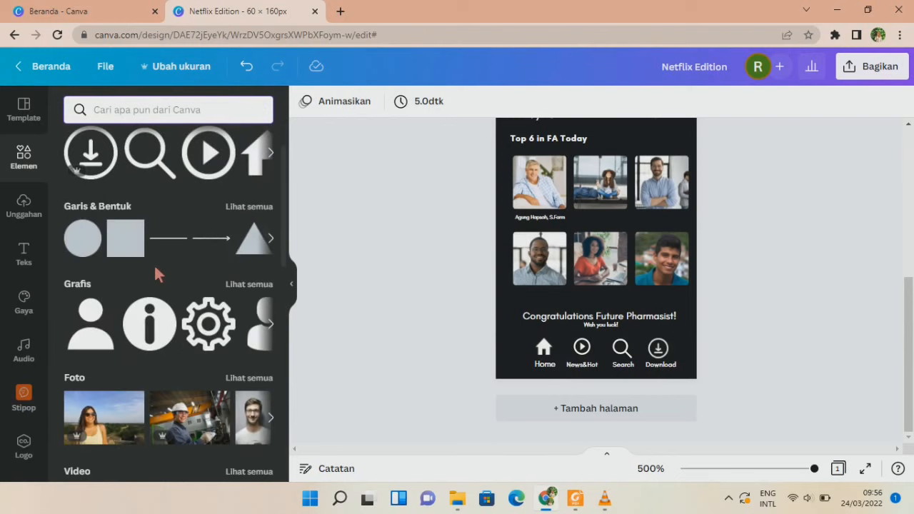
{"action": "left_click_drag", "start_coordinate": [126, 238], "coordinate": [544, 355]}
{"action": "left_click_drag", "start_coordinate": [599, 360], "coordinate": [702, 363]}
{"action": "left_click_drag", "start_coordinate": [602, 377], "coordinate": [617, 389]}
Colour the rectangle teal.
{"action": "left_click", "coordinate": [307, 105]}
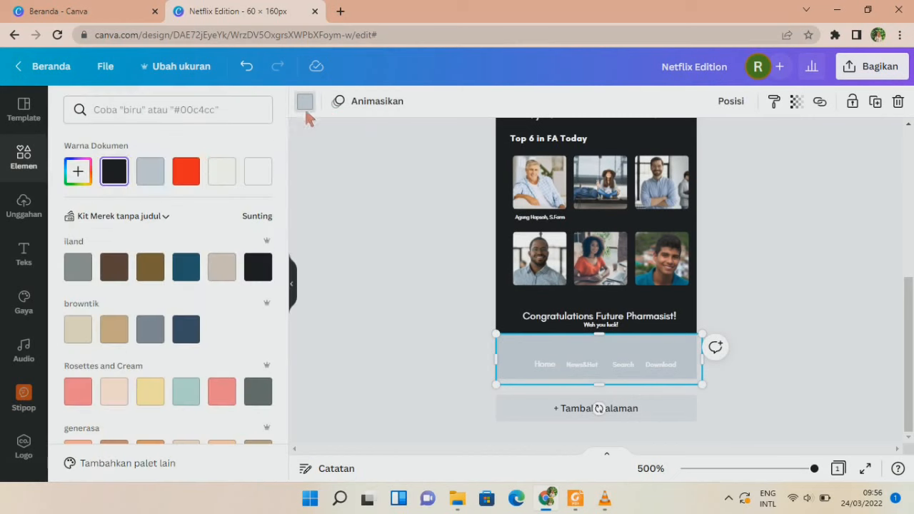
{"action": "left_click", "coordinate": [120, 177]}
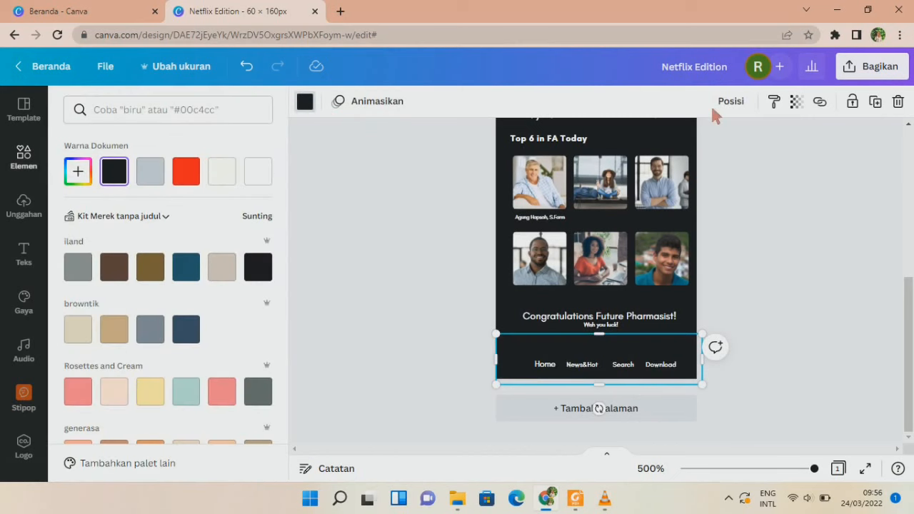
{"action": "left_click", "coordinate": [797, 102]}
{"action": "mouse_move", "coordinate": [794, 153]}
{"action": "left_mouse_down"}
{"action": "mouse_move", "coordinate": [667, 154]}
{"action": "mouse_move", "coordinate": [655, 179]}
{"action": "mouse_move", "coordinate": [787, 159]}
{"action": "left_mouse_up"}
{"action": "left_click", "coordinate": [186, 266]}
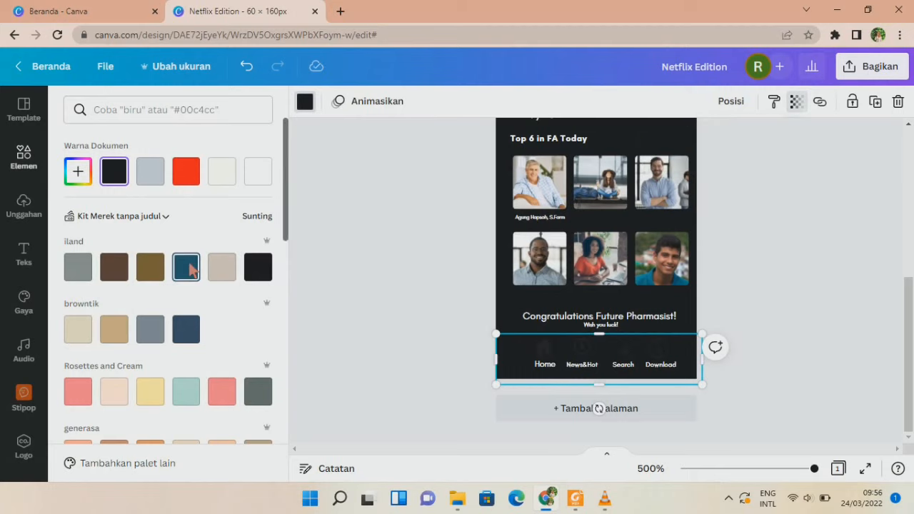
{"action": "left_click", "coordinate": [796, 102]}
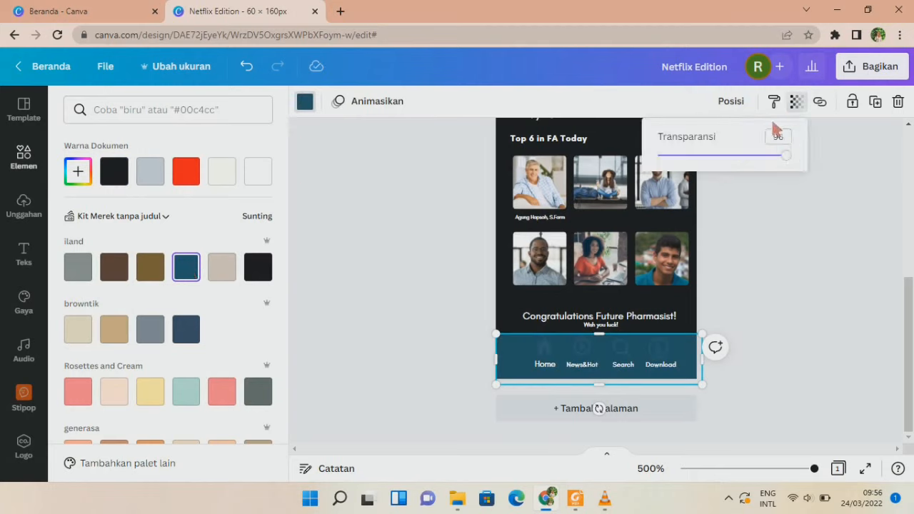
Send the teal bar to the back behind the icons and labels.
{"action": "left_click", "coordinate": [730, 101]}
{"action": "left_click", "coordinate": [670, 171]}
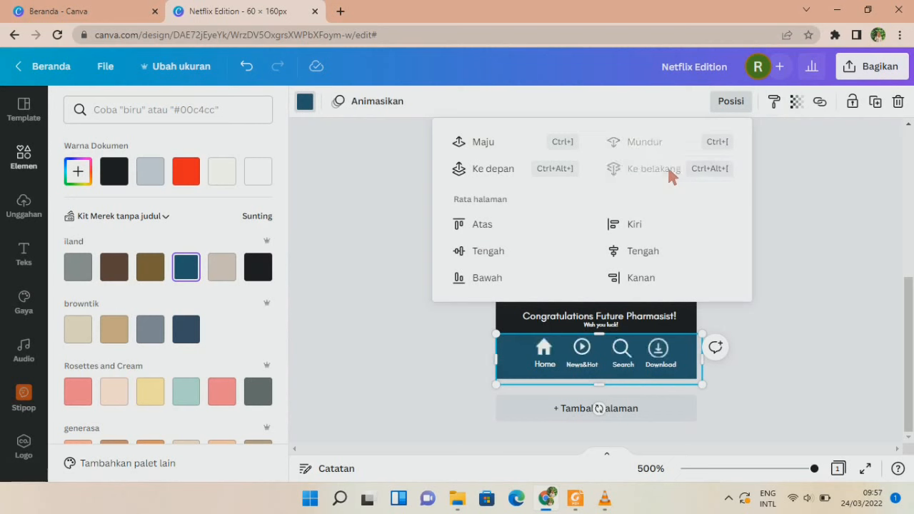
{"action": "left_click", "coordinate": [793, 303]}
{"action": "left_click", "coordinate": [793, 298]}
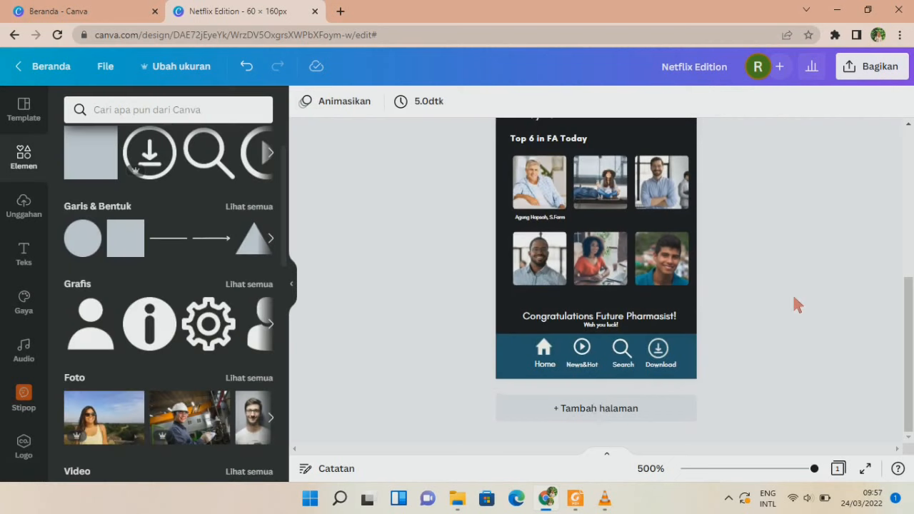
{"action": "scroll", "coordinate": [793, 298], "scroll_direction": "up", "scroll_amount": 2}
Move the Congratulations Future Pharmasist! and Wish you luck! text boxes up one nudge together.
{"action": "left_click", "coordinate": [638, 383]}
{"action": "left_click", "coordinate": [613, 391], "text": "shift"}
{"action": "key", "text": "Up"}
{"action": "key", "text": "Up"}
{"action": "left_click", "coordinate": [769, 361]}
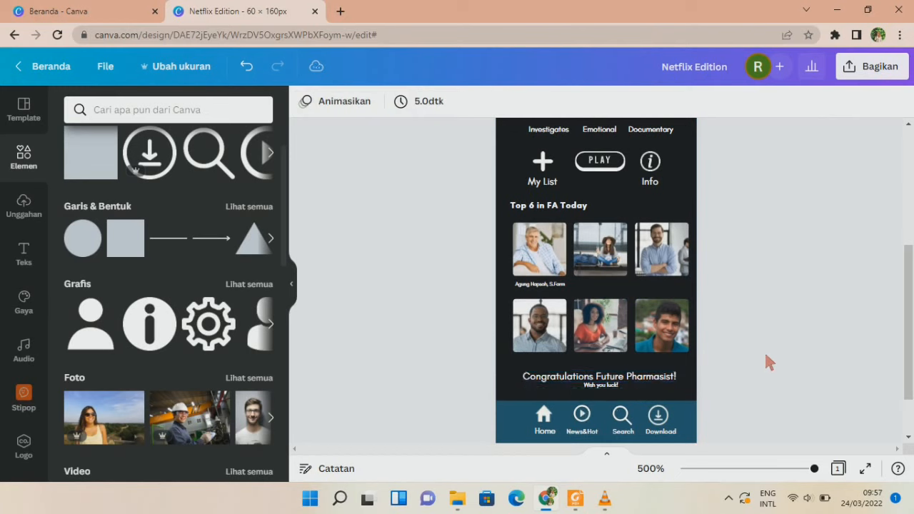
Hide the elements panel and scroll through the whole poster to review it.
{"action": "scroll", "coordinate": [766, 350], "scroll_direction": "up", "scroll_amount": 5}
{"action": "scroll", "coordinate": [309, 290], "scroll_direction": "down", "scroll_amount": 2}
{"action": "left_click", "coordinate": [291, 285]}
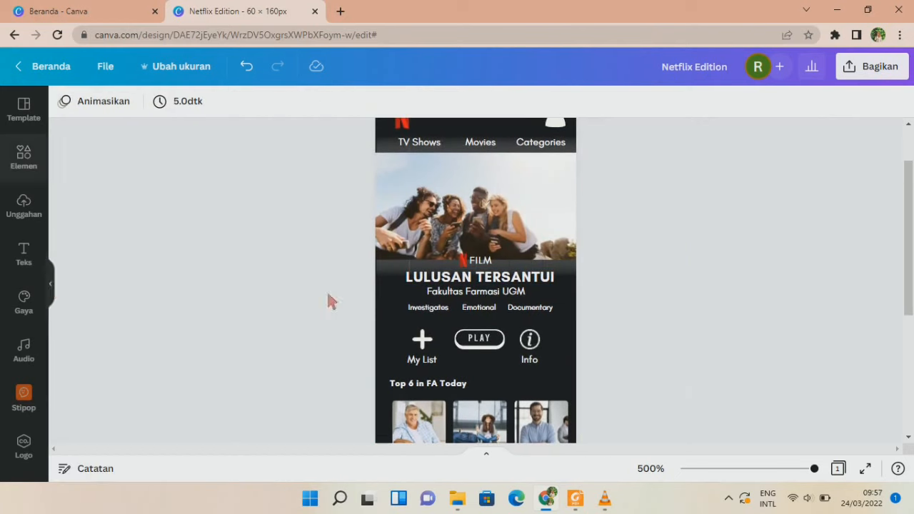
{"action": "scroll", "coordinate": [761, 400], "scroll_direction": "up", "scroll_amount": 2}
{"action": "scroll", "coordinate": [762, 383], "scroll_direction": "down", "scroll_amount": 5}
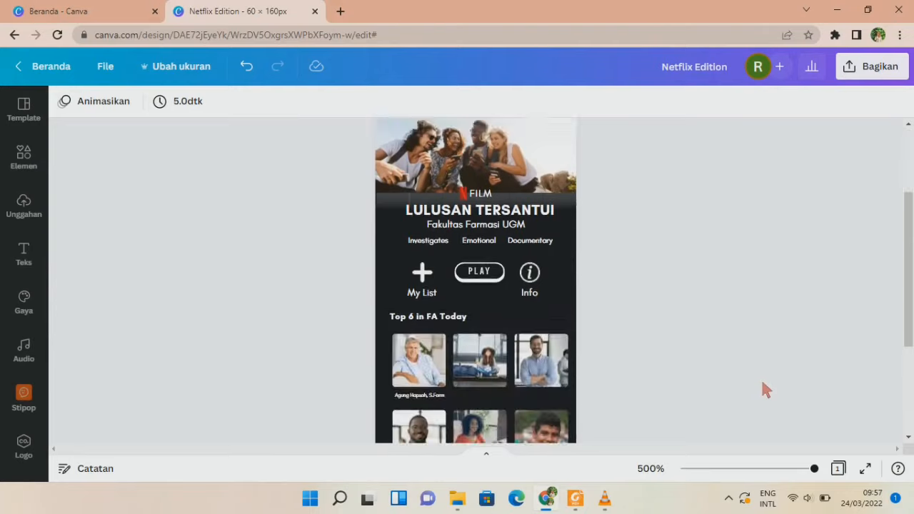
{"action": "scroll", "coordinate": [762, 383], "scroll_direction": "up", "scroll_amount": 5}
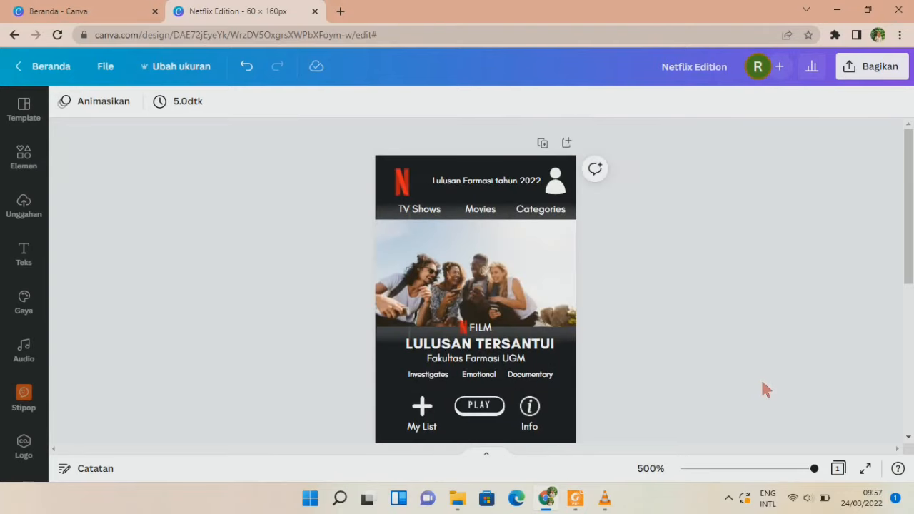
{"action": "scroll", "coordinate": [763, 385], "scroll_direction": "down", "scroll_amount": 5}
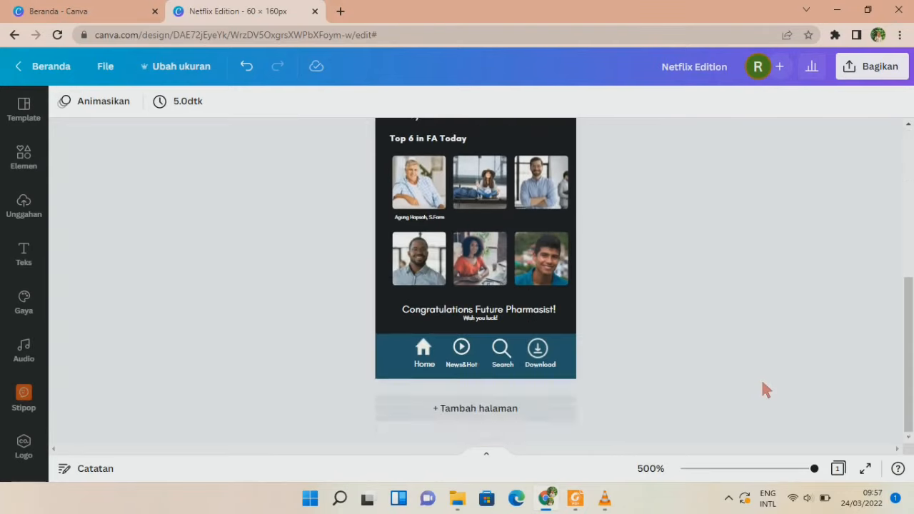
{"action": "scroll", "coordinate": [762, 383], "scroll_direction": "up", "scroll_amount": 5}
{"action": "scroll", "coordinate": [763, 383], "scroll_direction": "down", "scroll_amount": 1}
{"action": "scroll", "coordinate": [766, 390], "scroll_direction": "down", "scroll_amount": 3}
Check the Canva home page, dismiss its menus, and return to the Netflix Edition design.
{"action": "left_click", "coordinate": [85, 11]}
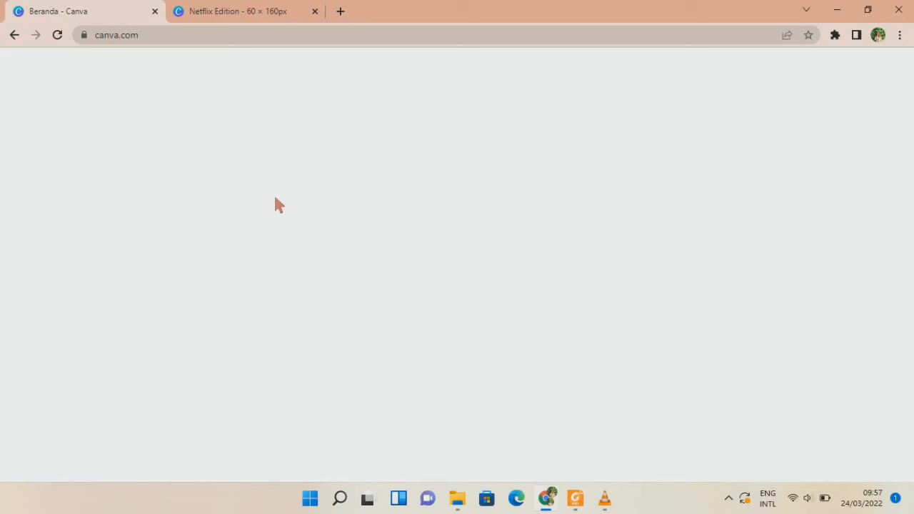
{"action": "scroll", "coordinate": [473, 266], "scroll_direction": "down", "scroll_amount": 2}
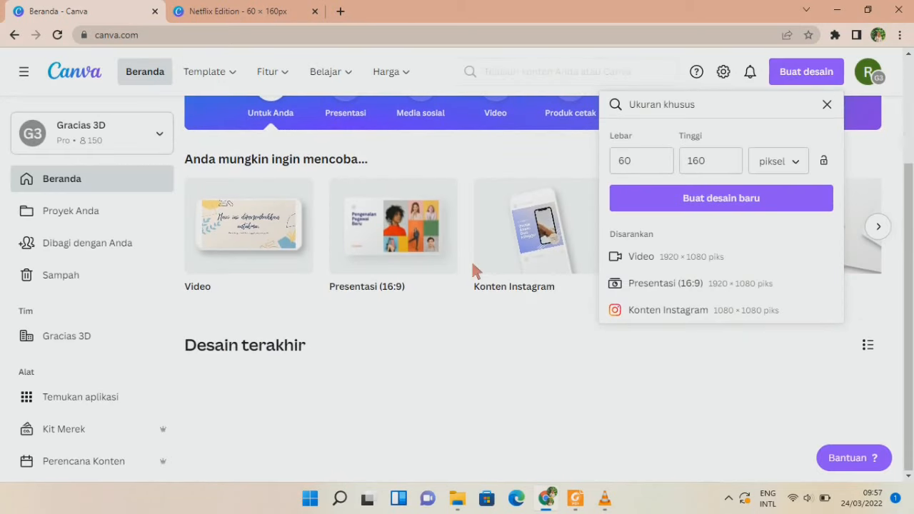
{"action": "left_click", "coordinate": [830, 104]}
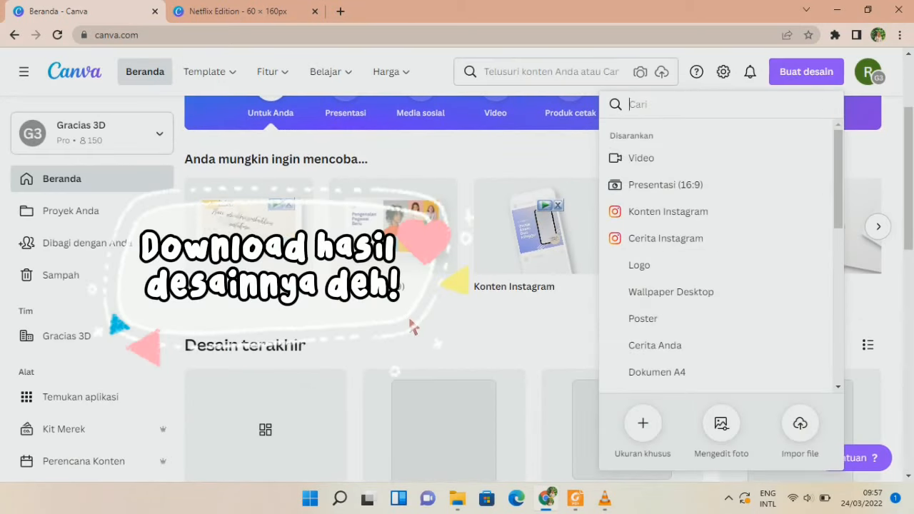
{"action": "left_click", "coordinate": [412, 323]}
{"action": "left_click", "coordinate": [243, 11]}
{"action": "scroll", "coordinate": [604, 240], "scroll_direction": "up", "scroll_amount": 5}
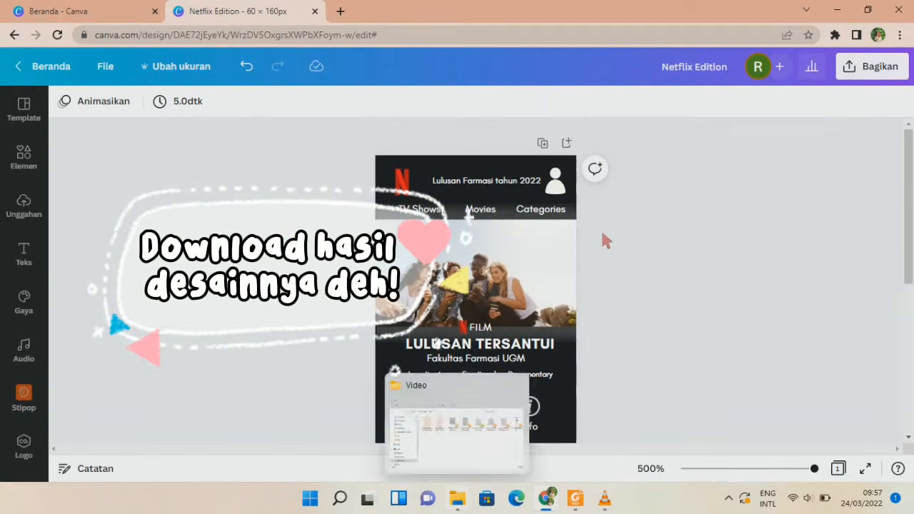
{"action": "scroll", "coordinate": [605, 240], "scroll_direction": "down", "scroll_amount": 5}
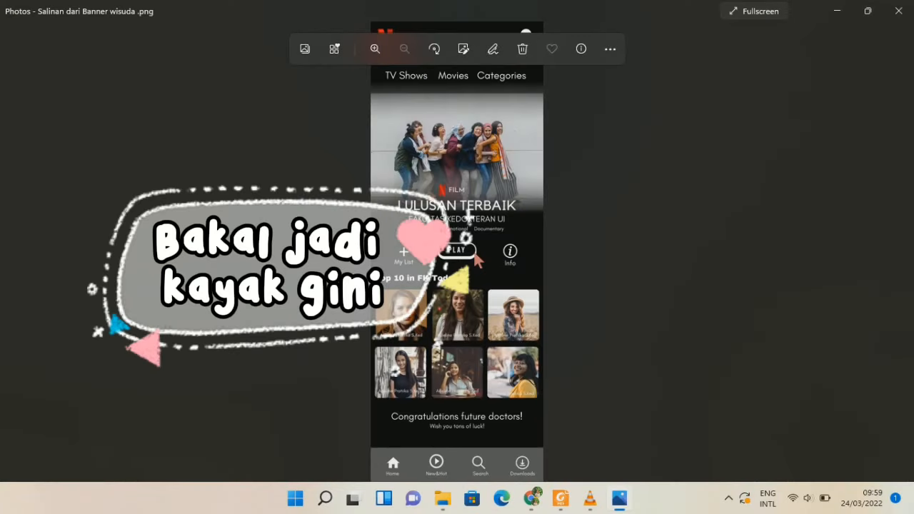
Zoom and pan the banner image in Photos to show the top of the poster.
{"action": "scroll", "coordinate": [474, 253], "scroll_direction": "up", "scroll_amount": 2}
{"action": "left_click_drag", "start_coordinate": [478, 256], "coordinate": [509, 136]}
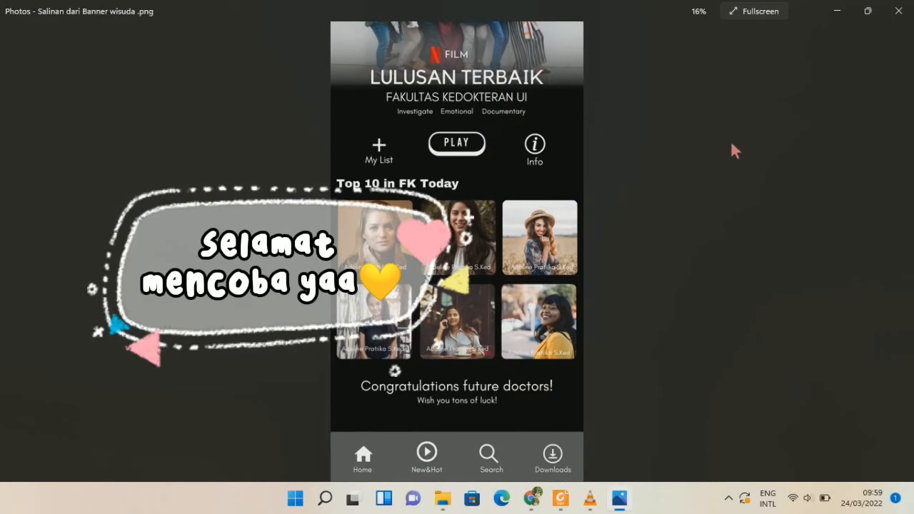